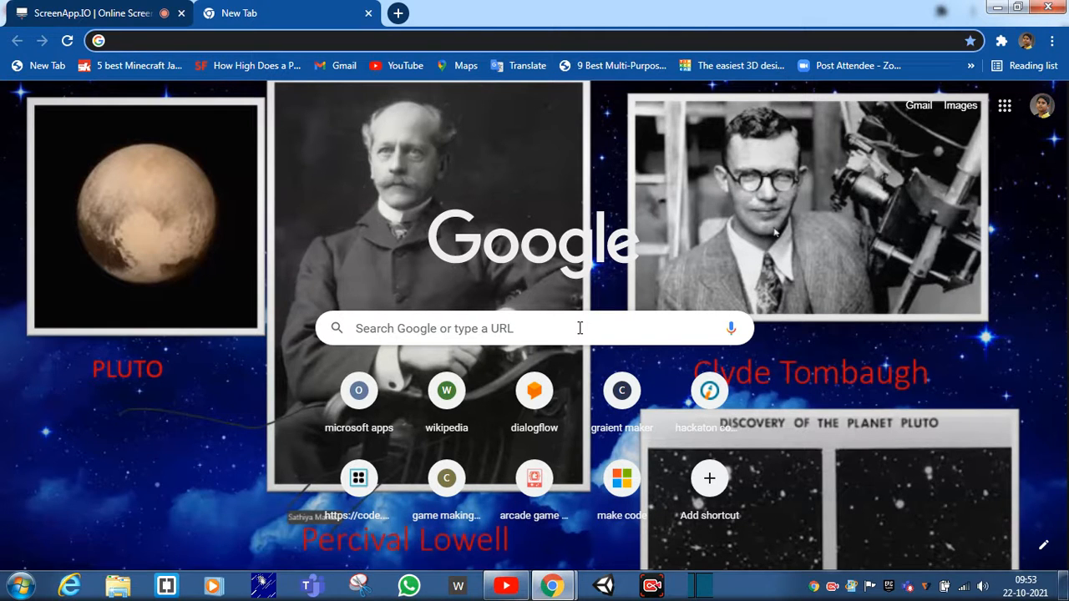
{"action": "type", "text": "ti"}
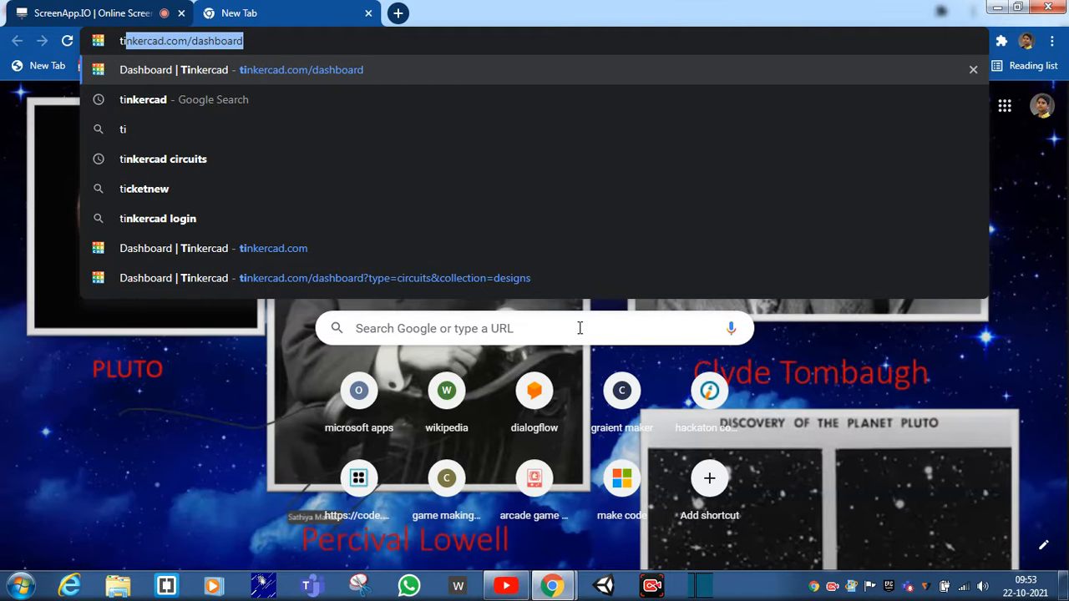
{"action": "type", "text": "n"}
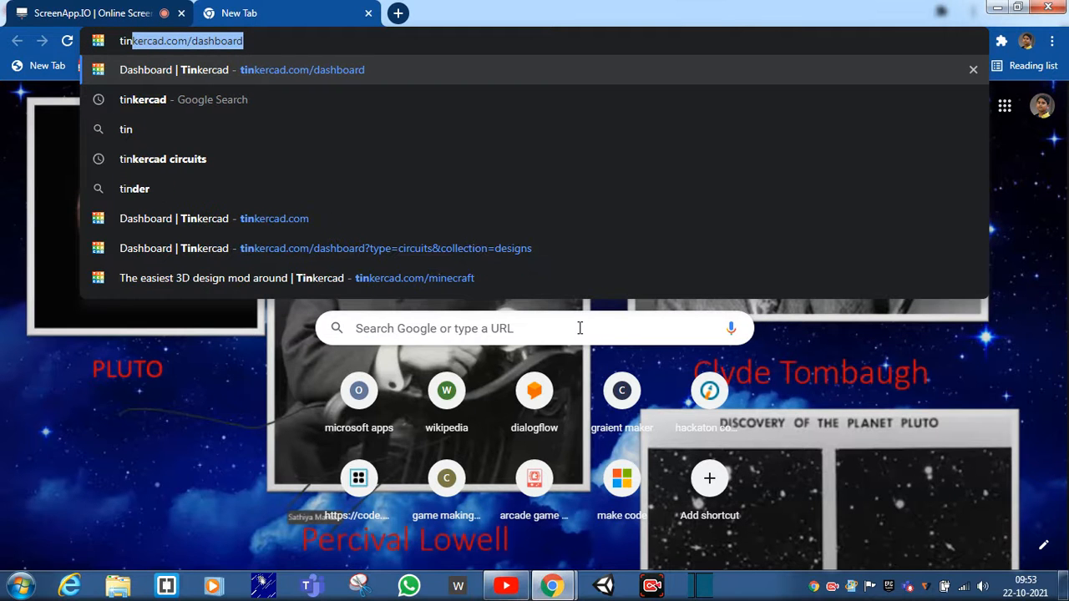
{"action": "left_click", "coordinate": [309, 47]}
{"action": "key", "text": "ctrl+a"}
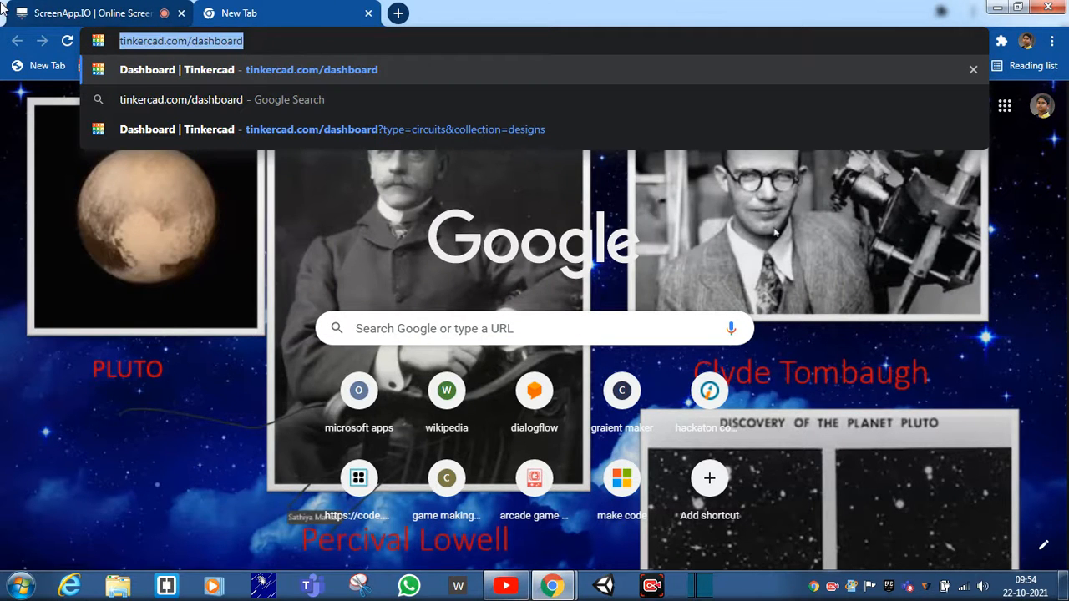
{"action": "type", "text": "www"}
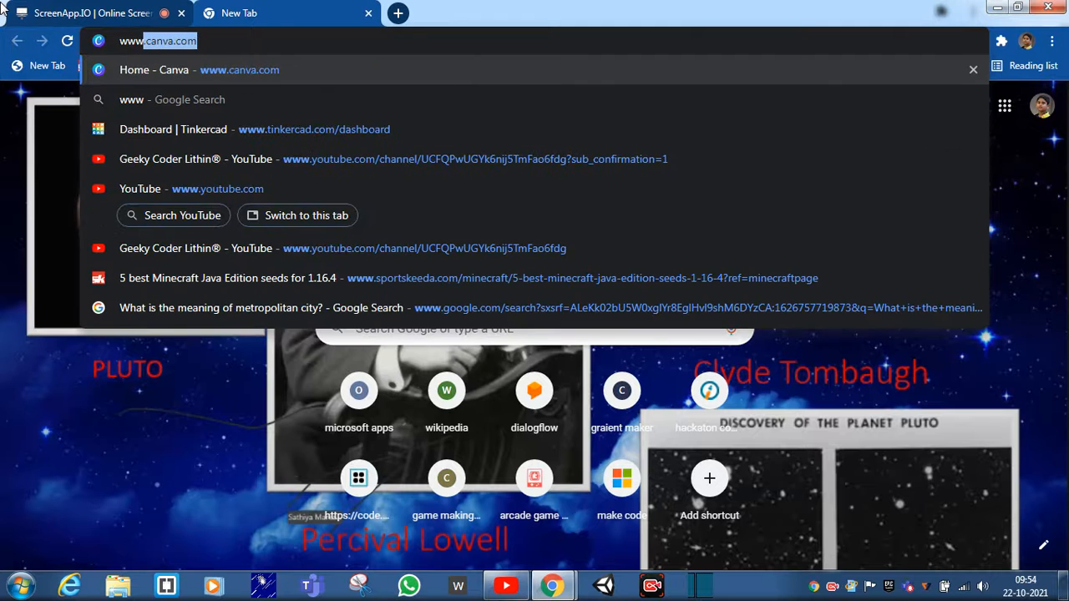
{"action": "type", "text": ".t"}
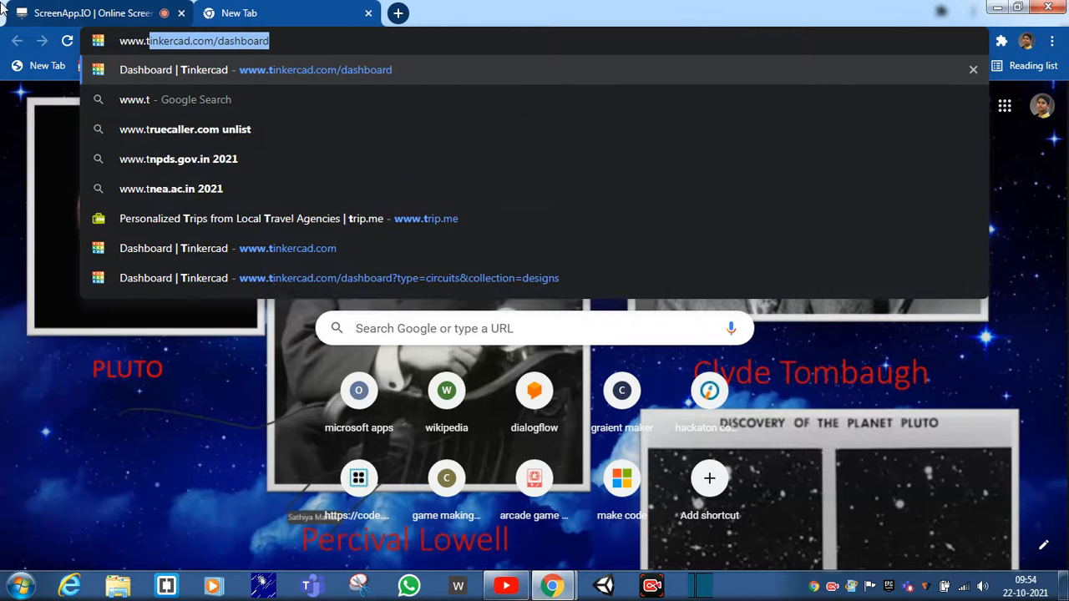
{"action": "type", "text": "ink"}
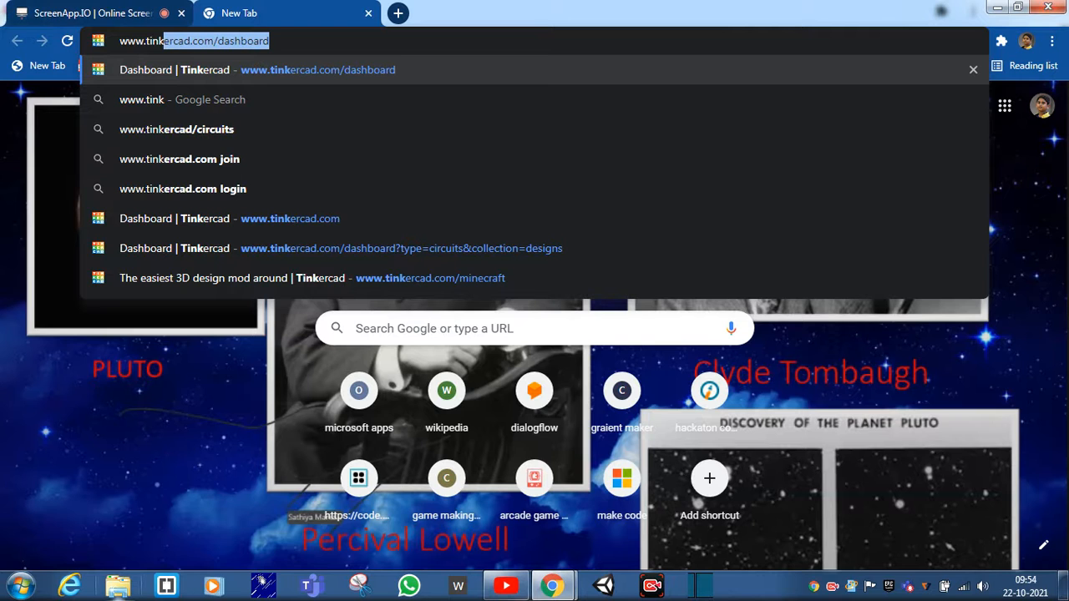
{"action": "left_click", "coordinate": [157, 224]}
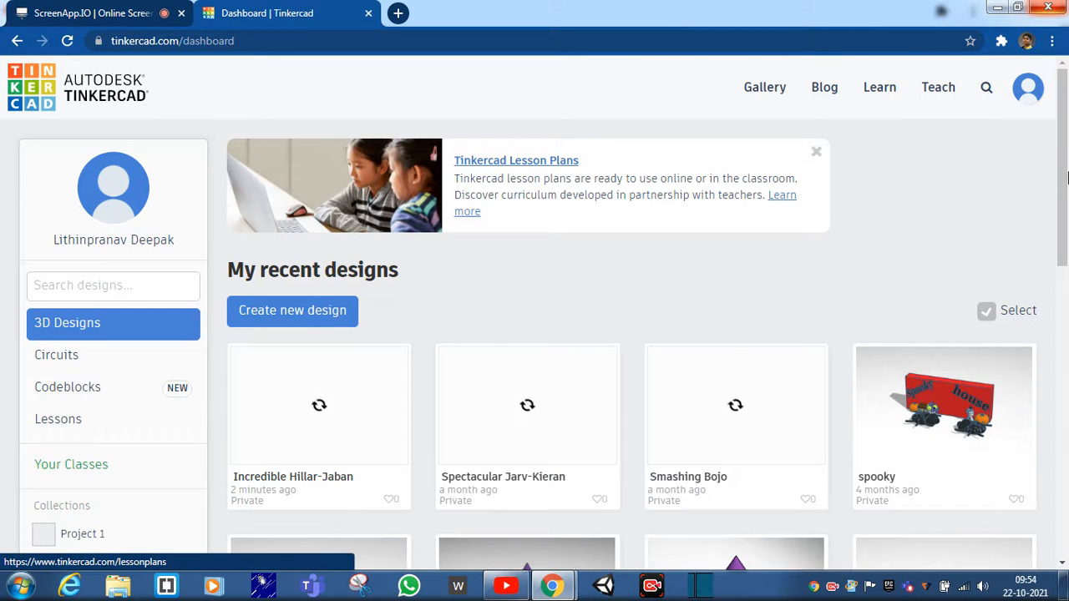
Step: Create a new circuit from the Circuits section of the dashboard
{"action": "left_click", "coordinate": [1033, 95]}
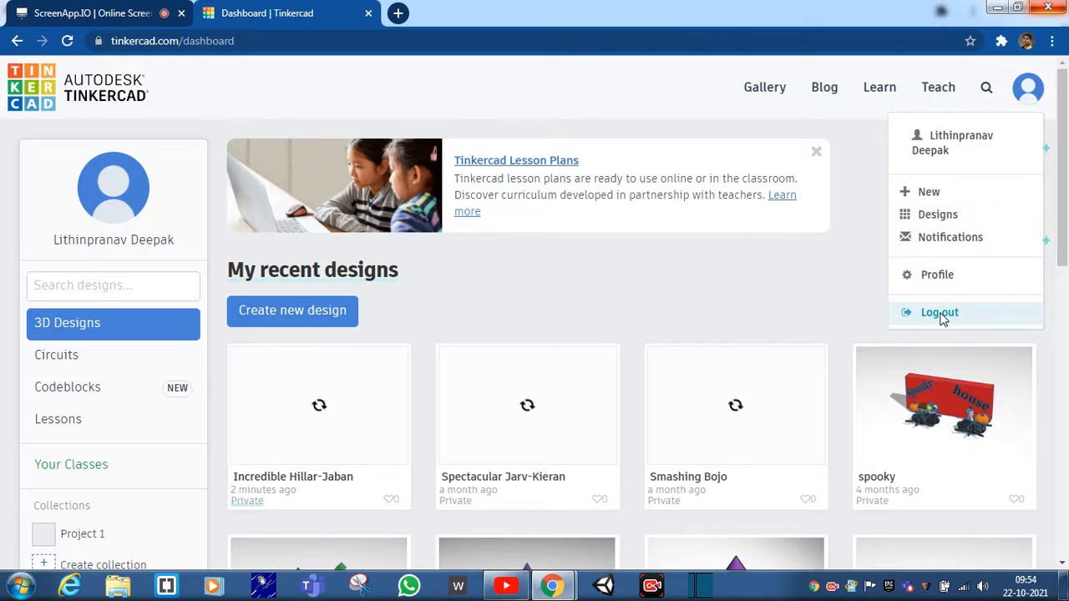
{"action": "left_click", "coordinate": [818, 286]}
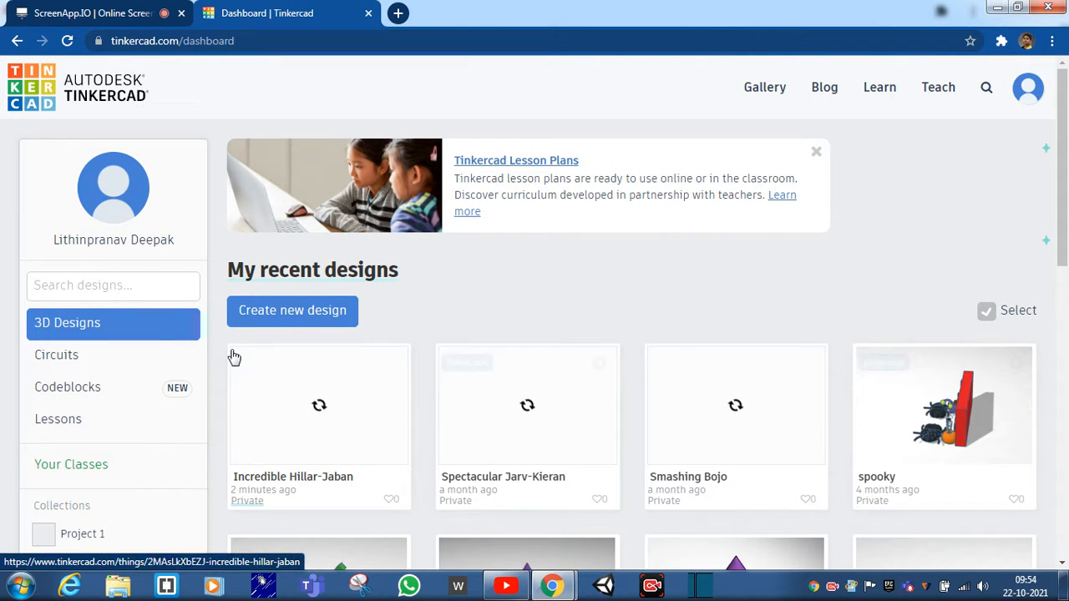
{"action": "left_click", "coordinate": [103, 360]}
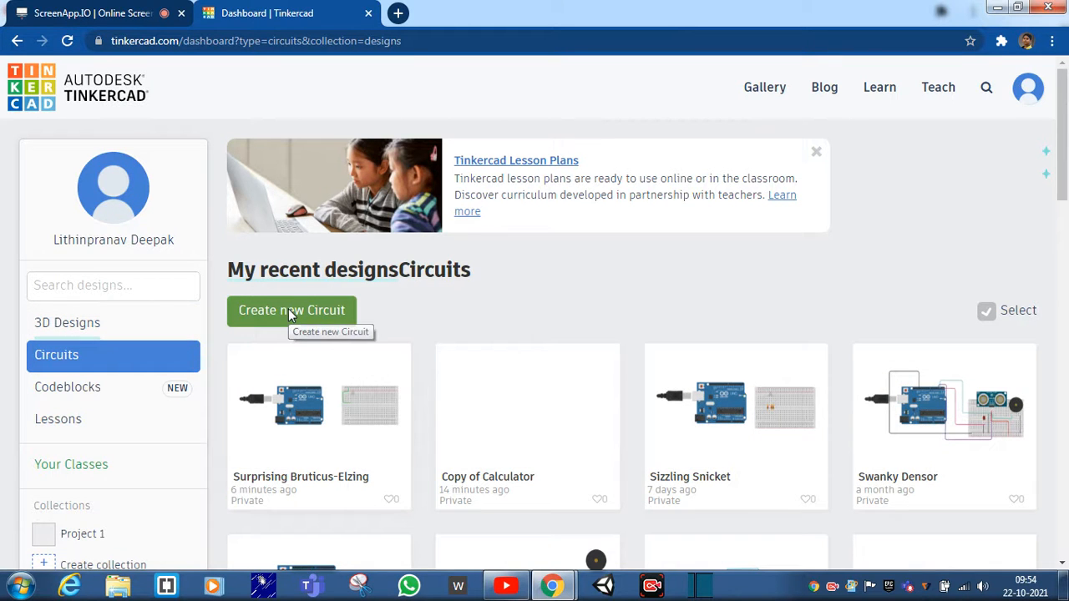
{"action": "left_click", "coordinate": [290, 312]}
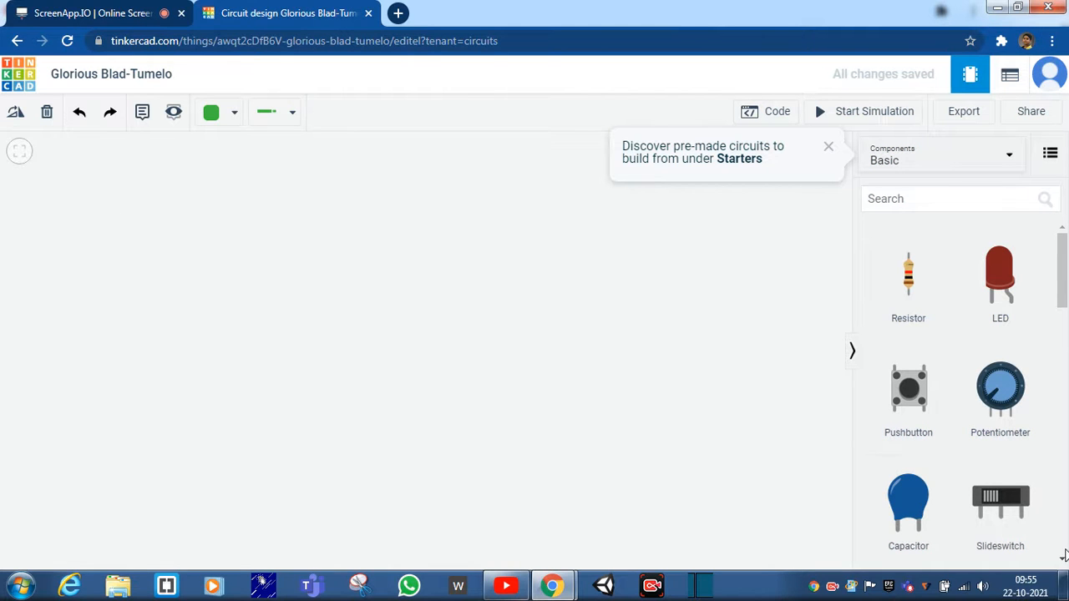
Step: Add an Arduino Uno R3 to the empty workplane and place a small breadboard to its right
{"action": "scroll", "coordinate": [916, 381], "scroll_direction": "down", "scroll_amount": 3}
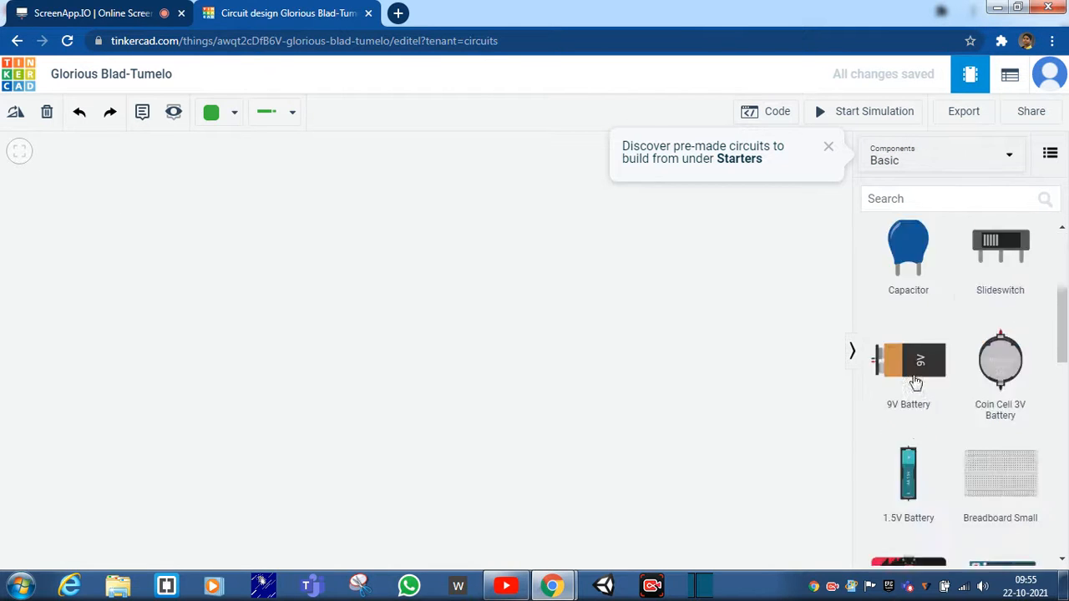
{"action": "scroll", "coordinate": [916, 382], "scroll_direction": "down", "scroll_amount": 3}
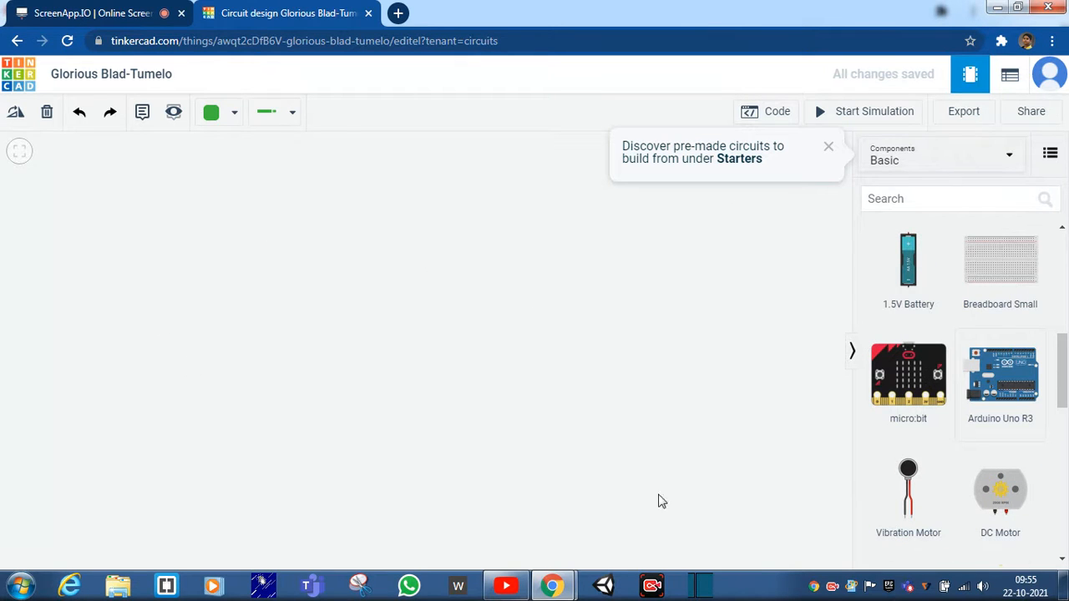
{"action": "left_click", "coordinate": [1017, 393]}
{"action": "scroll", "coordinate": [1044, 367], "scroll_direction": "down", "scroll_amount": 2}
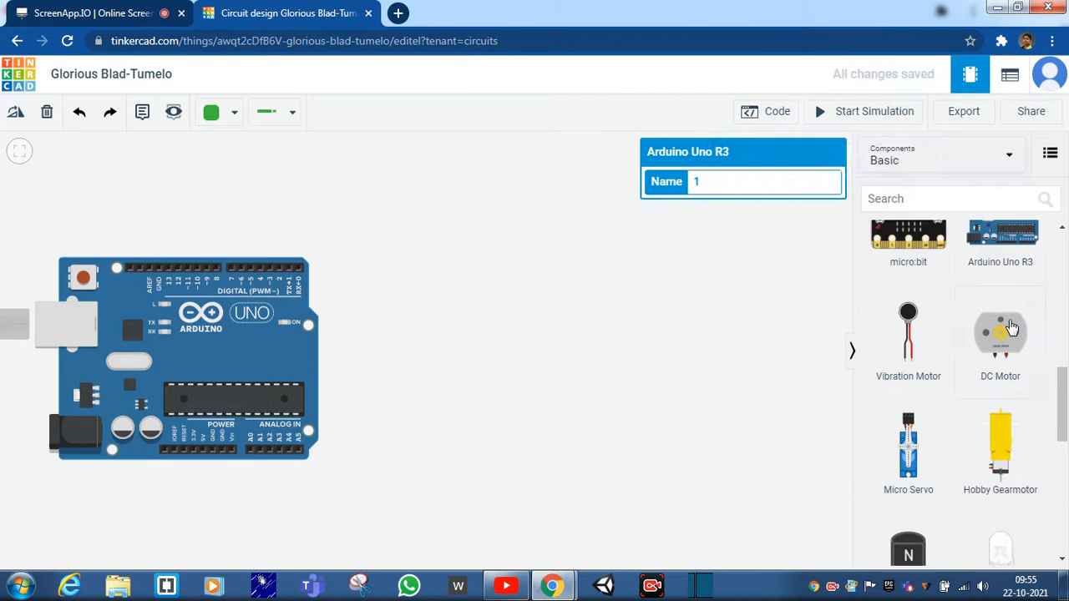
{"action": "scroll", "coordinate": [1013, 303], "scroll_direction": "up", "scroll_amount": 2}
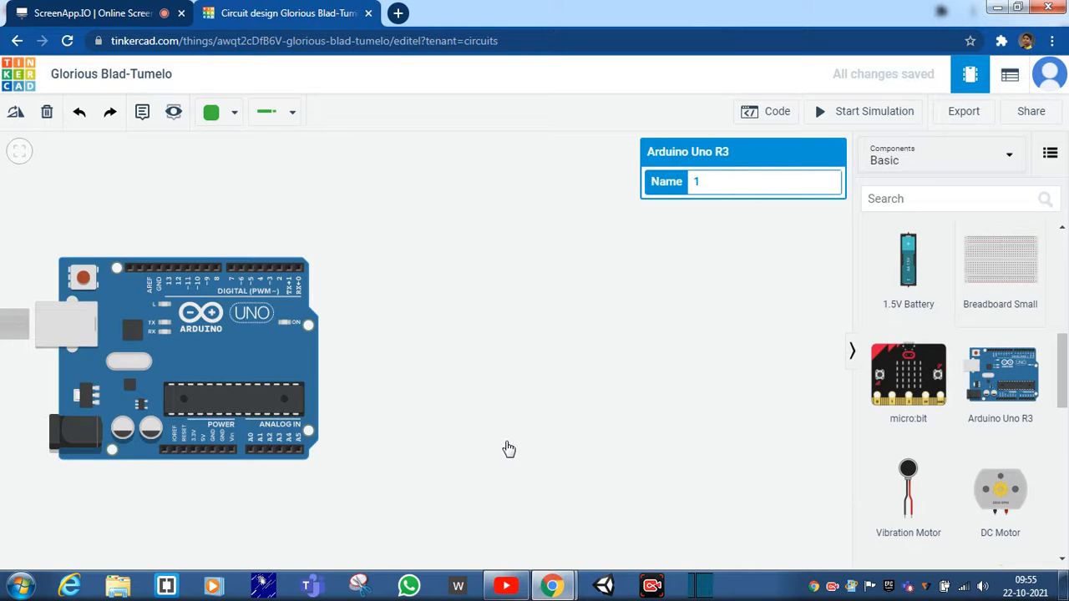
{"action": "left_click", "coordinate": [509, 450]}
Step: Insert an RGB LED in columns 3 to 6 of the breadboard's row j, and move the breadboard up level with the Arduino
{"action": "scroll", "coordinate": [914, 369], "scroll_direction": "down", "scroll_amount": 3}
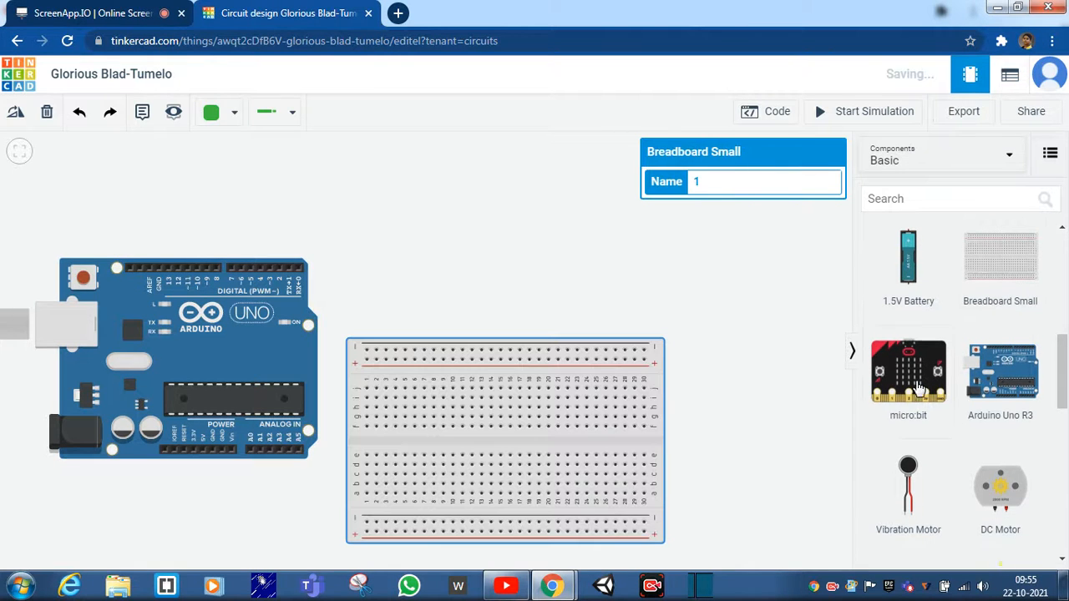
{"action": "scroll", "coordinate": [915, 369], "scroll_direction": "down", "scroll_amount": 2}
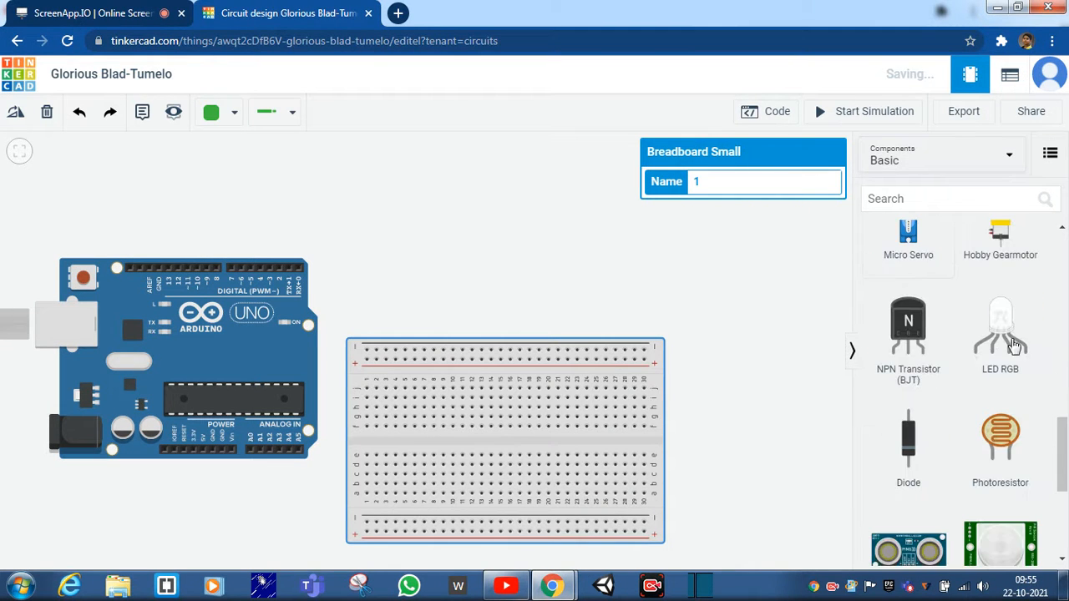
{"action": "left_click_drag", "start_coordinate": [1000, 334], "coordinate": [401, 386]}
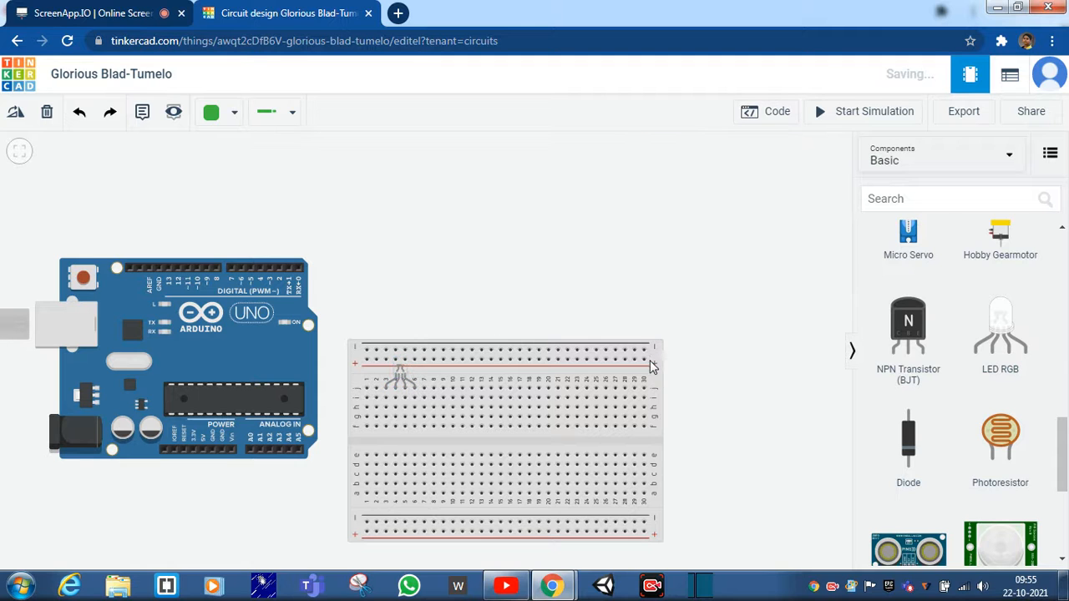
{"action": "left_click_drag", "start_coordinate": [660, 374], "coordinate": [646, 313]}
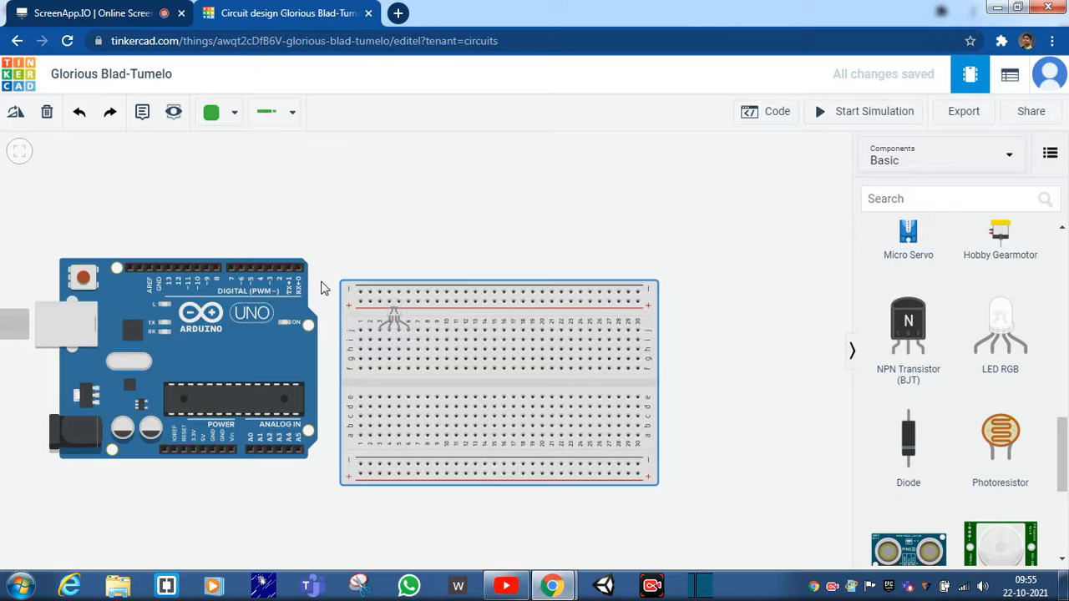
Step: Wire the RGB LED's second leg in column 4 to the breadboard's lower negative rail and colour the wire black
{"action": "left_click", "coordinate": [389, 341]}
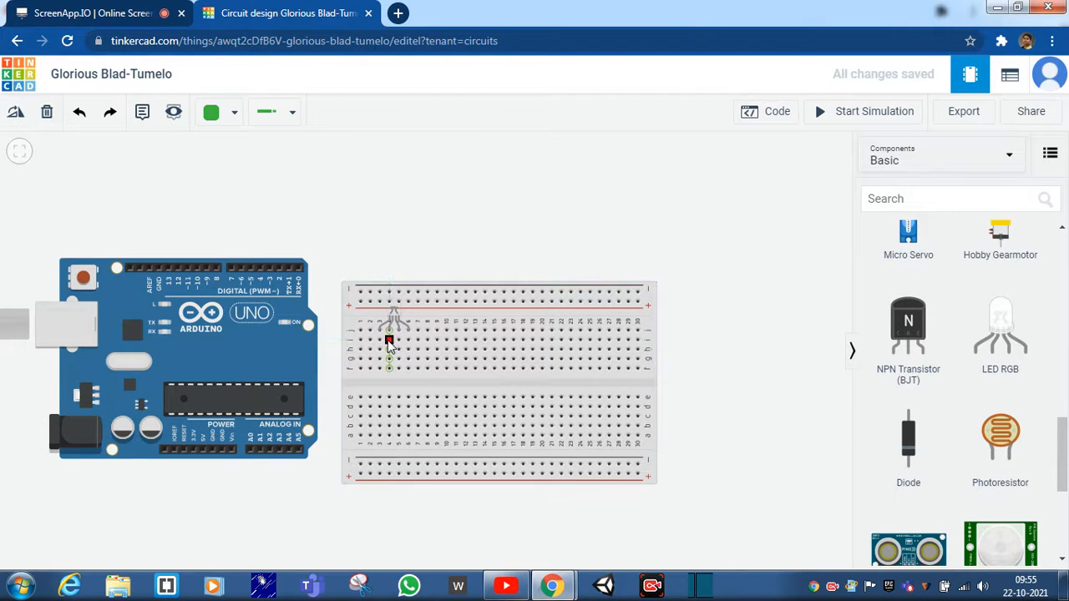
{"action": "left_click", "coordinate": [390, 465]}
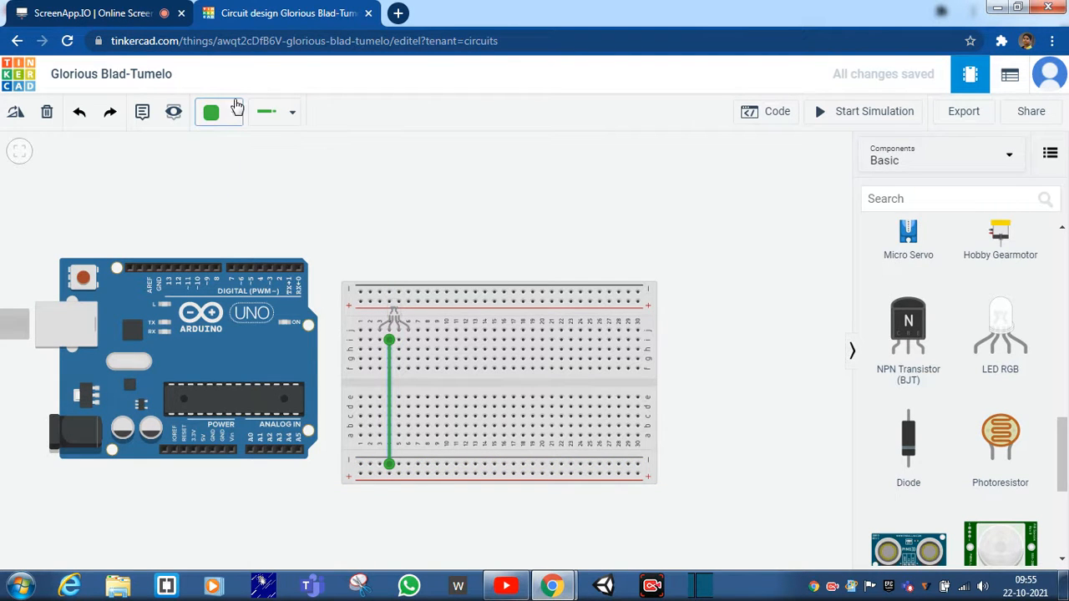
{"action": "left_click", "coordinate": [214, 112]}
{"action": "left_click", "coordinate": [214, 112]}
{"action": "left_click", "coordinate": [217, 112]}
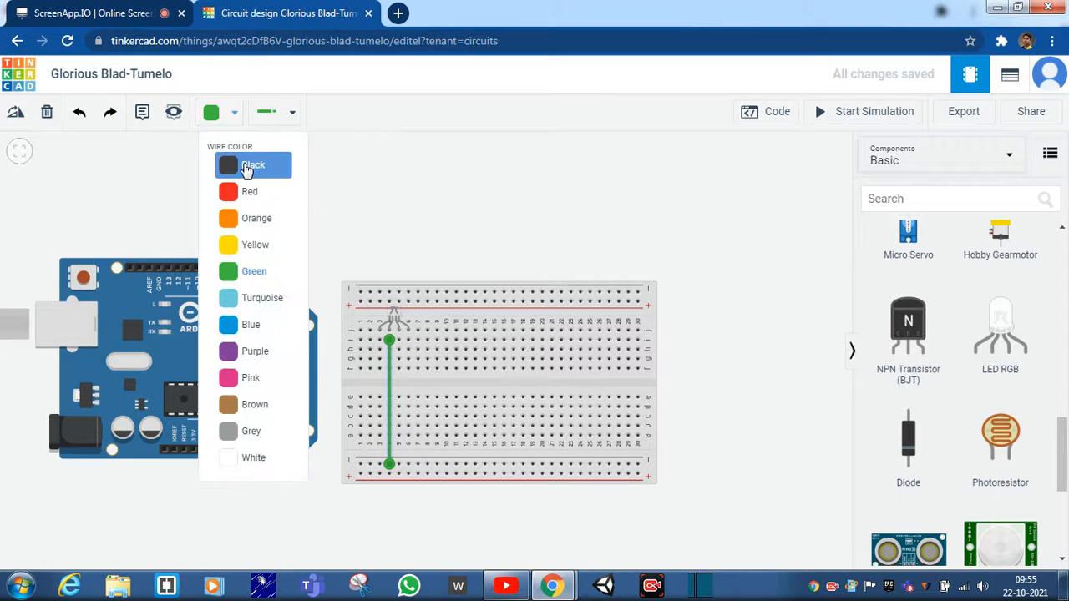
{"action": "key", "text": "Return"}
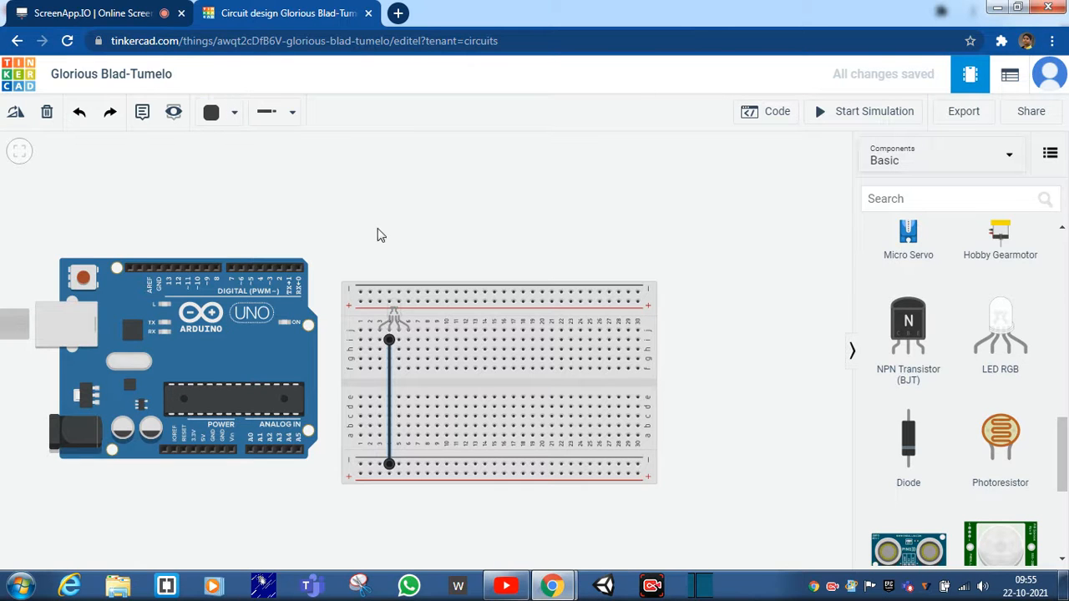
Step: Route a wire from the RGB LED's rightmost leg over the boards to Arduino pin D3 and straighten its corner above the pin
{"action": "left_click", "coordinate": [409, 330]}
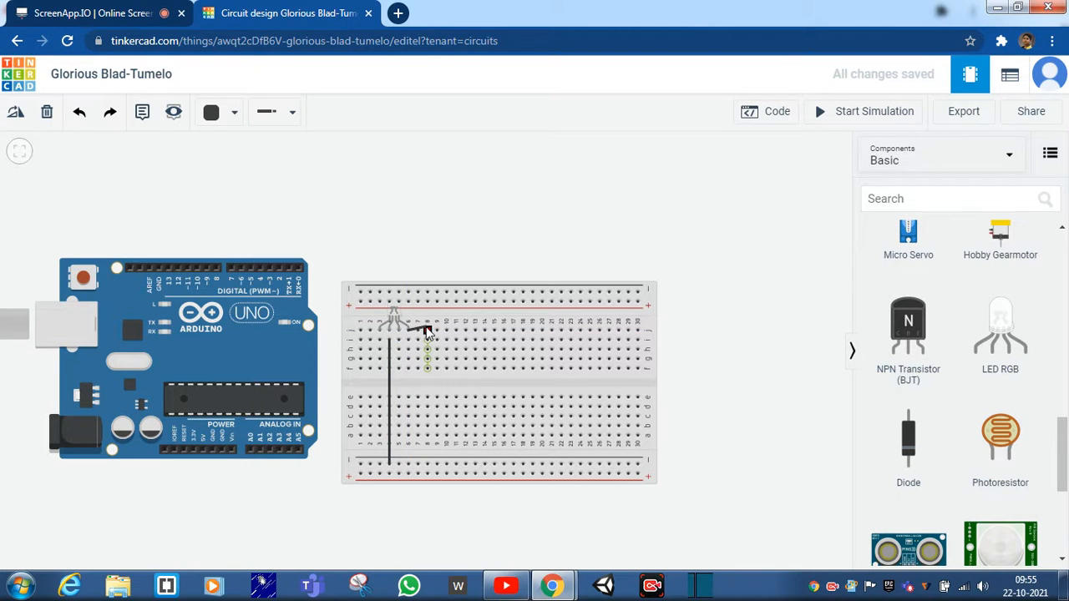
{"action": "left_click", "coordinate": [424, 319]}
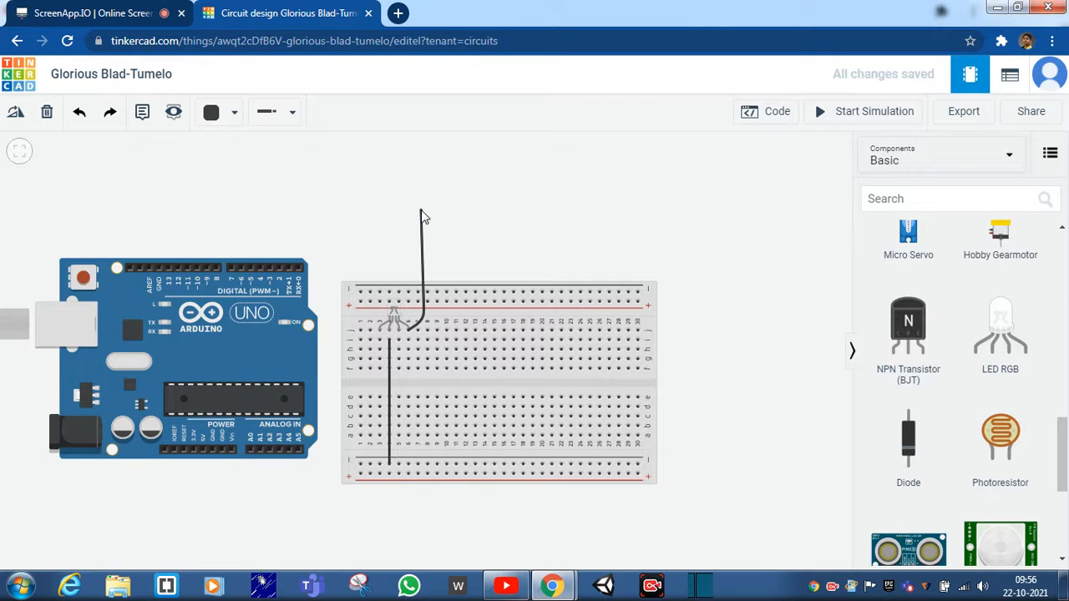
{"action": "left_click", "coordinate": [421, 209]}
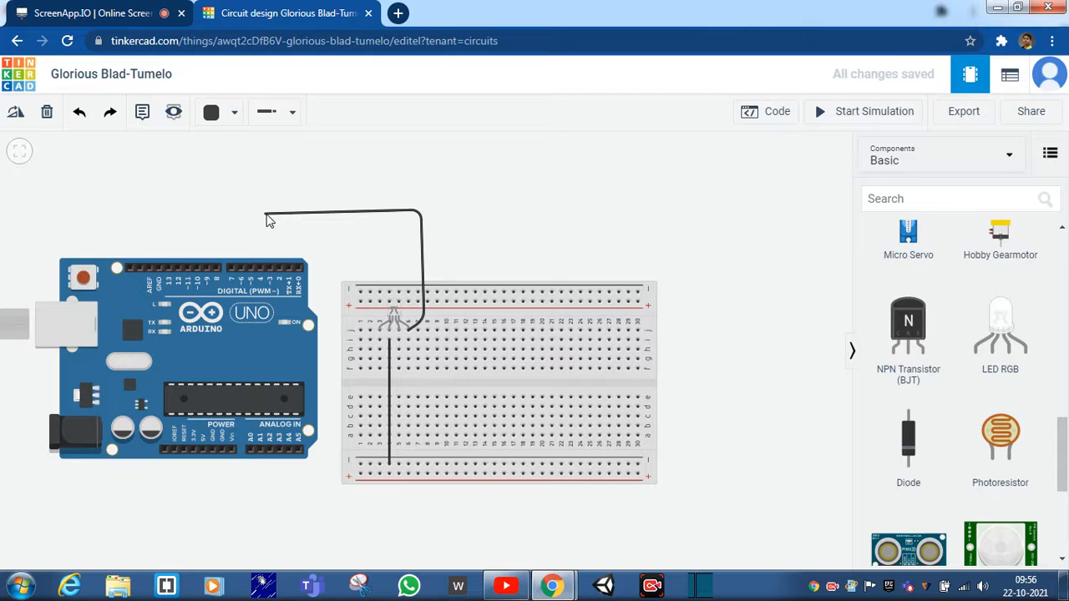
{"action": "left_click", "coordinate": [266, 216]}
{"action": "left_click", "coordinate": [270, 272]}
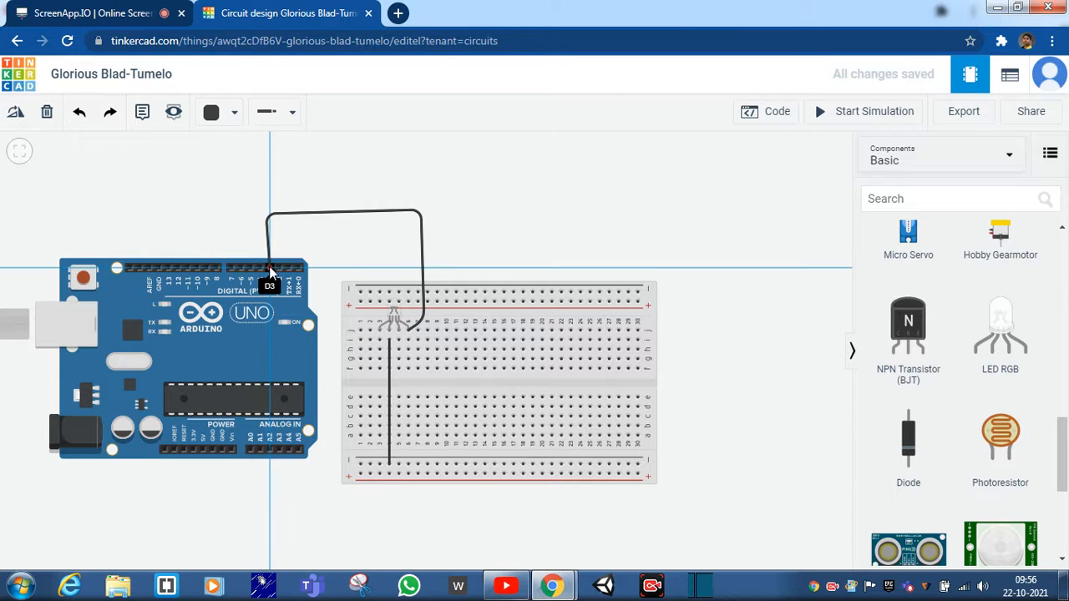
{"action": "left_click_drag", "start_coordinate": [266, 214], "coordinate": [270, 210]}
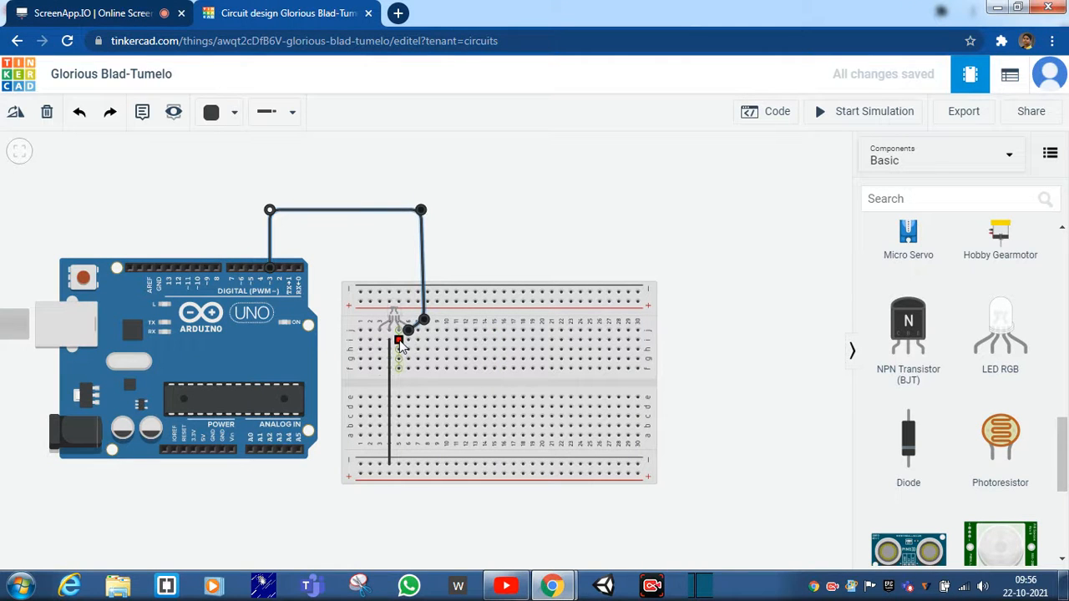
Step: Route a wire from the RGB LED's third leg in column 5 through the gap between the boards to Arduino pin 2
{"action": "left_click", "coordinate": [398, 338]}
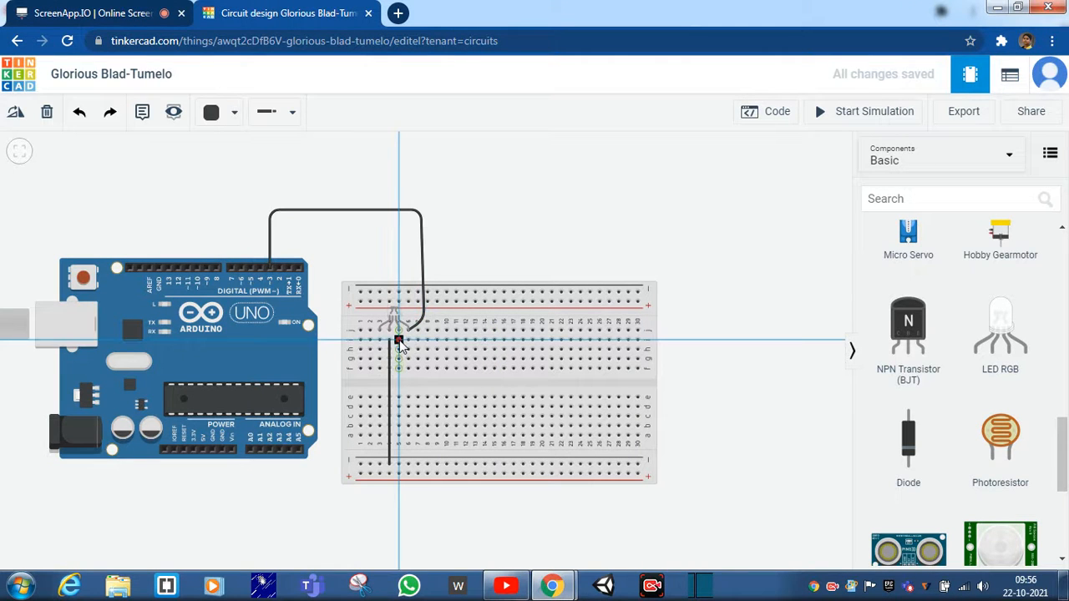
{"action": "left_click", "coordinate": [332, 342]}
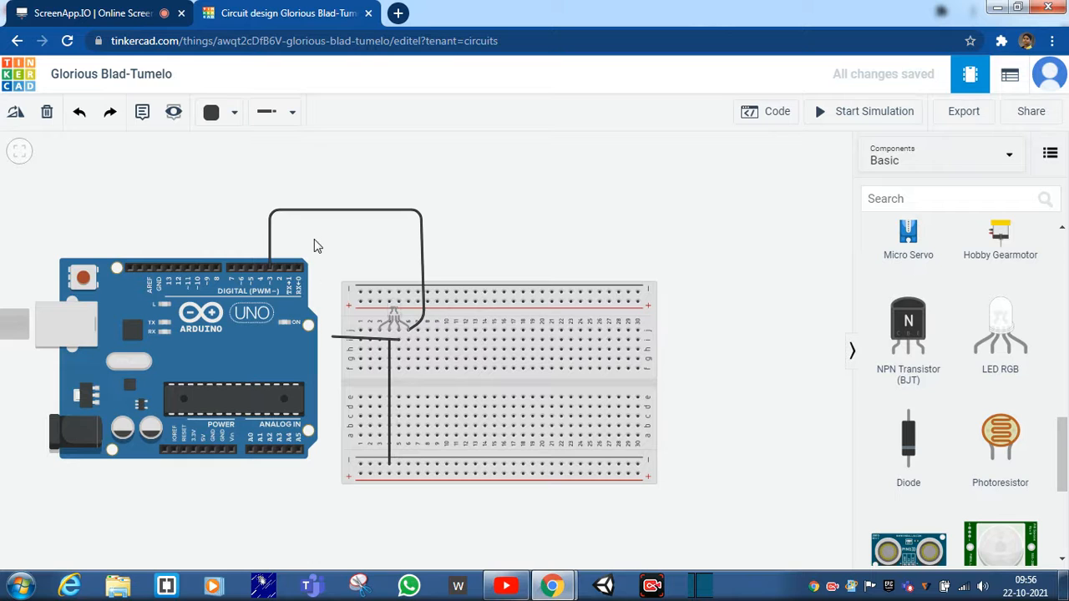
{"action": "left_click", "coordinate": [325, 245]}
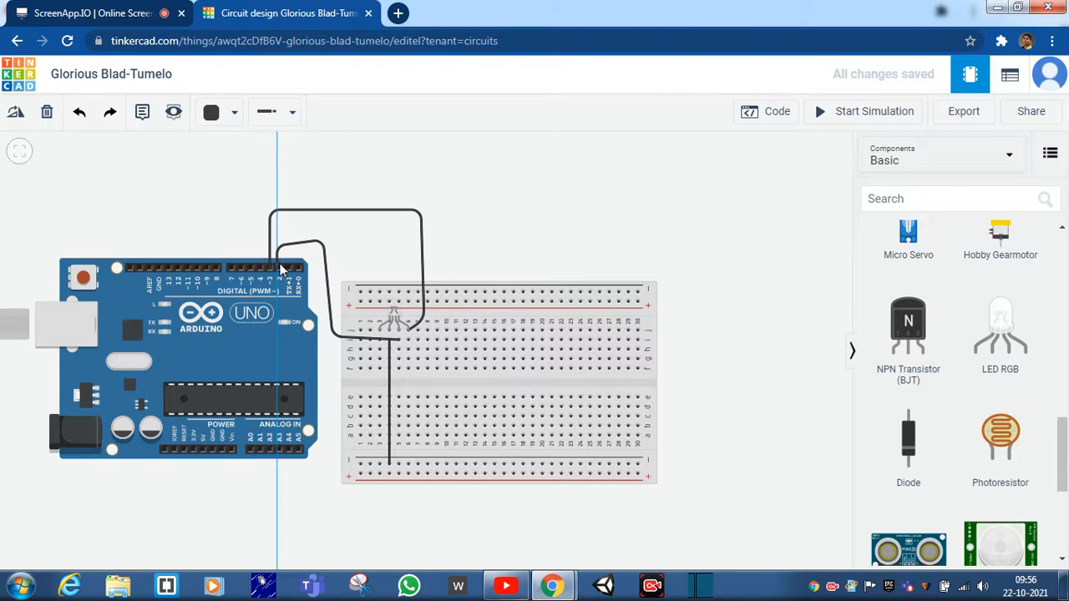
{"action": "left_click", "coordinate": [281, 269]}
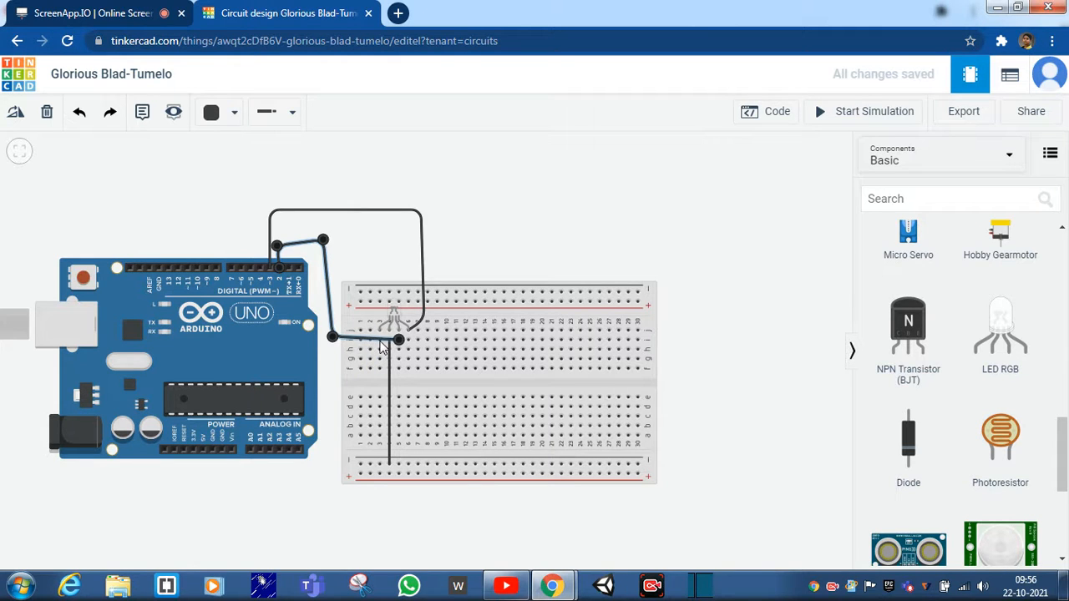
Step: Route a wire from the RGB LED's first leg in column 3 through the gap between the boards to Arduino pin 1 and straighten its corners
{"action": "left_click", "coordinate": [380, 339]}
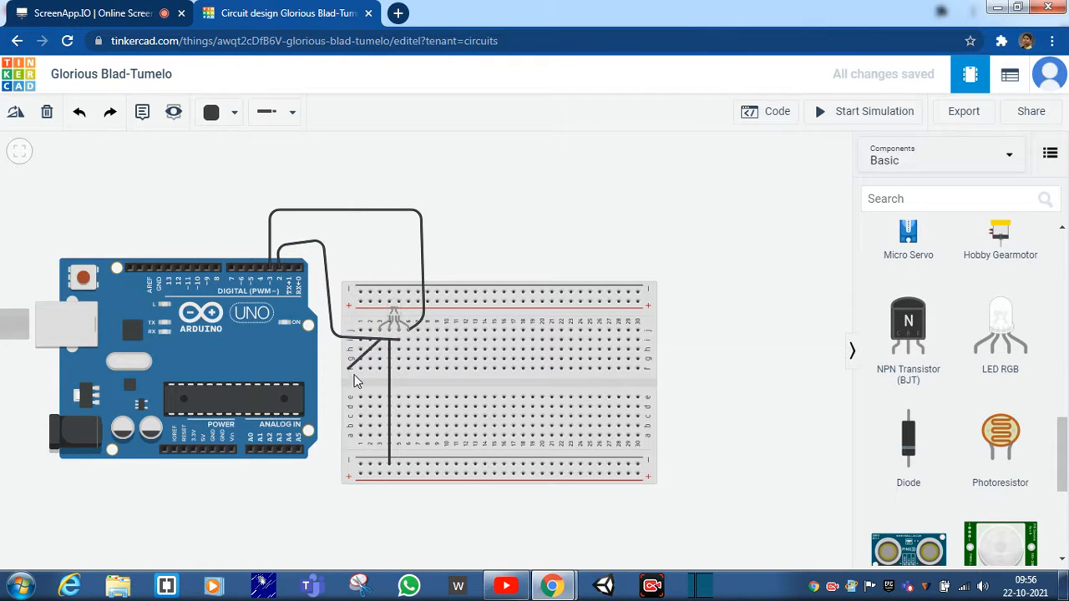
{"action": "left_click", "coordinate": [380, 386]}
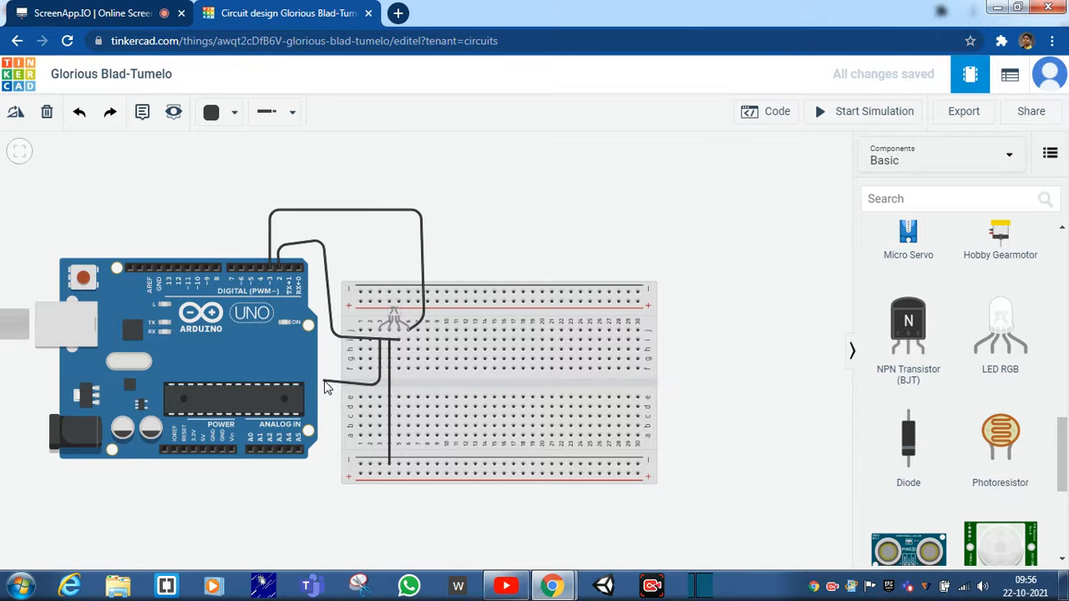
{"action": "left_click", "coordinate": [326, 386]}
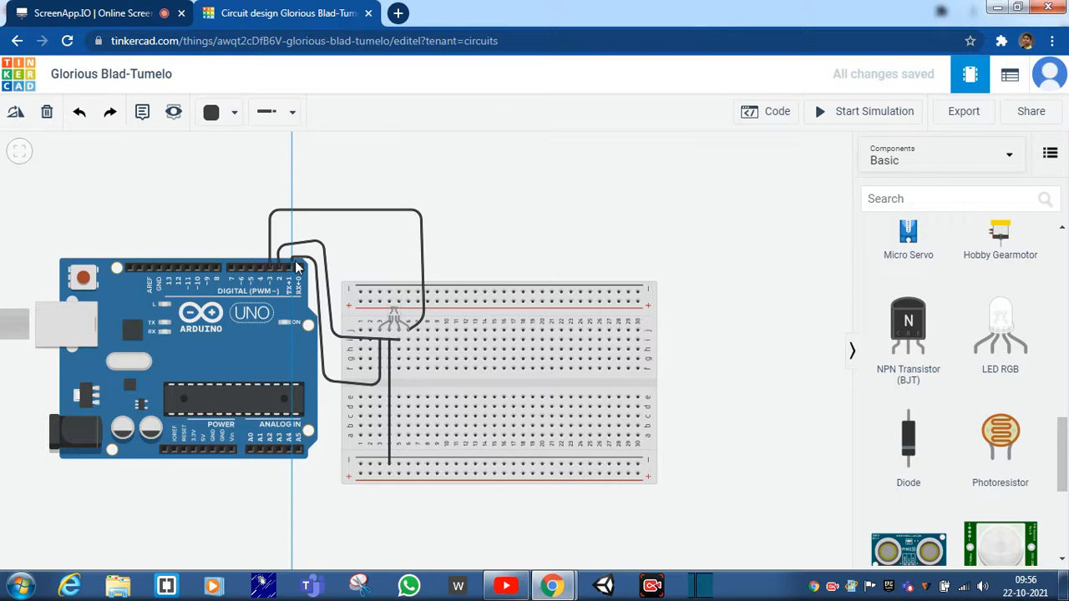
{"action": "left_click", "coordinate": [365, 326]}
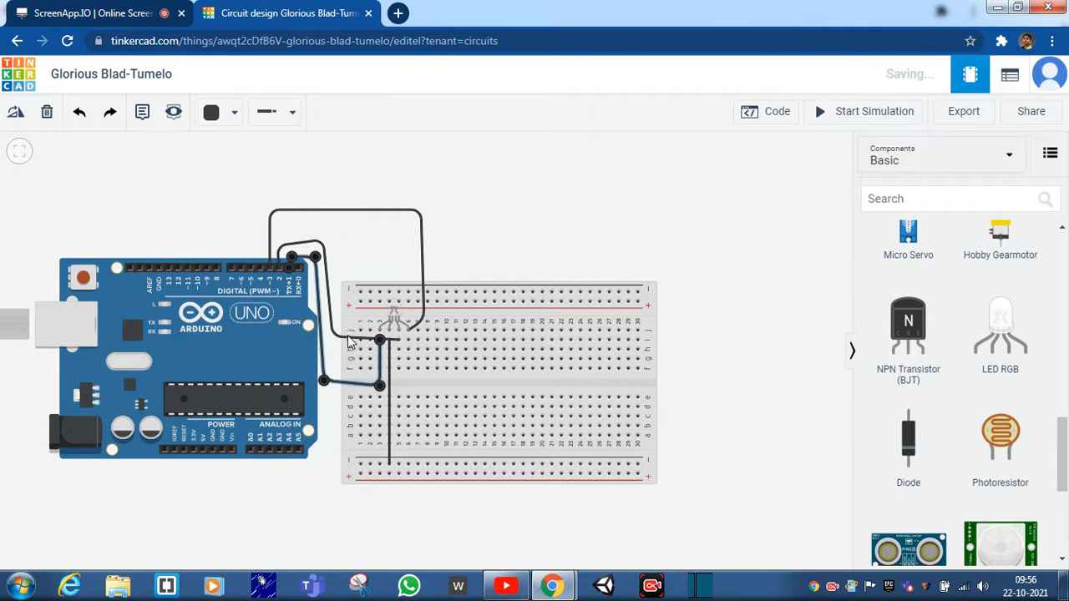
{"action": "left_click_drag", "start_coordinate": [326, 391], "coordinate": [328, 397]}
{"action": "left_click_drag", "start_coordinate": [318, 261], "coordinate": [288, 260]}
Step: Straighten the corners of the pin 2 wire and square the D3 wire's corner beside the RGB LED
{"action": "left_click", "coordinate": [302, 251]}
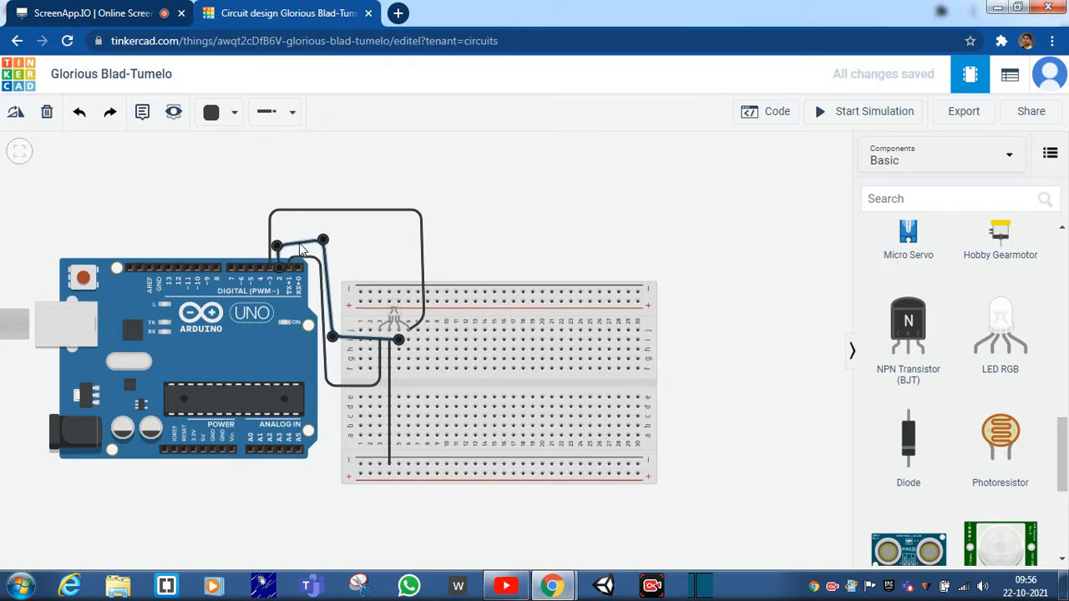
{"action": "left_click_drag", "start_coordinate": [281, 248], "coordinate": [281, 242]}
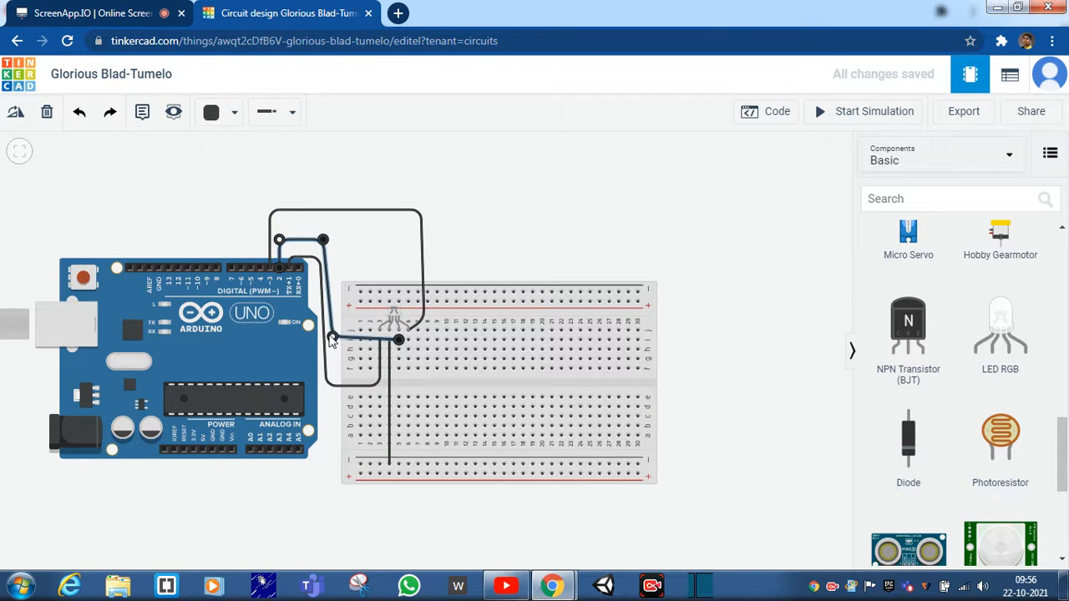
{"action": "left_click_drag", "start_coordinate": [331, 339], "coordinate": [330, 340]}
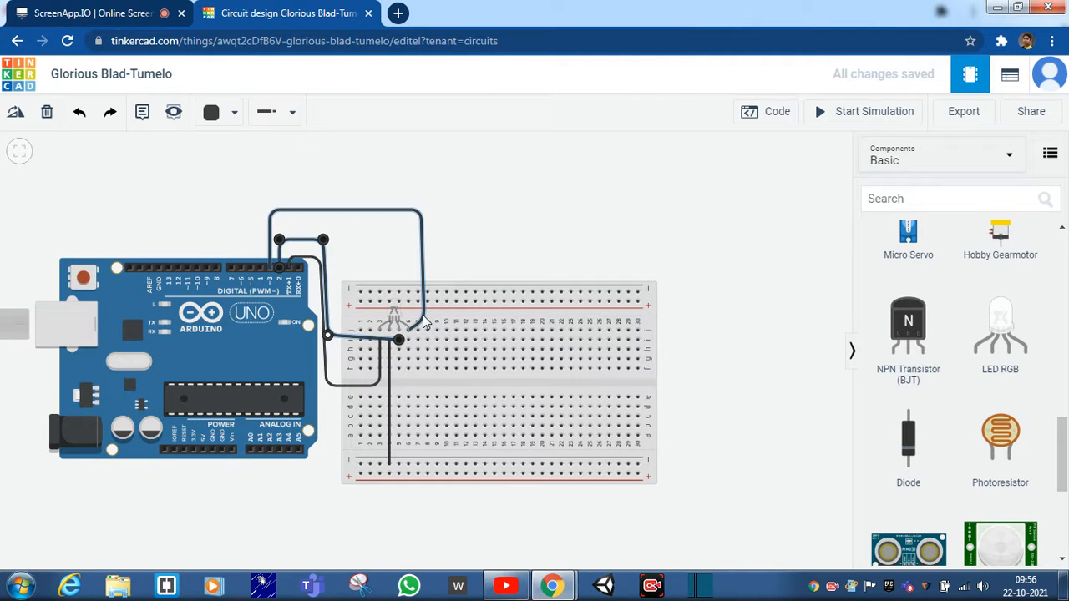
{"action": "left_click_drag", "start_coordinate": [424, 320], "coordinate": [427, 335]}
{"action": "left_click", "coordinate": [334, 337]}
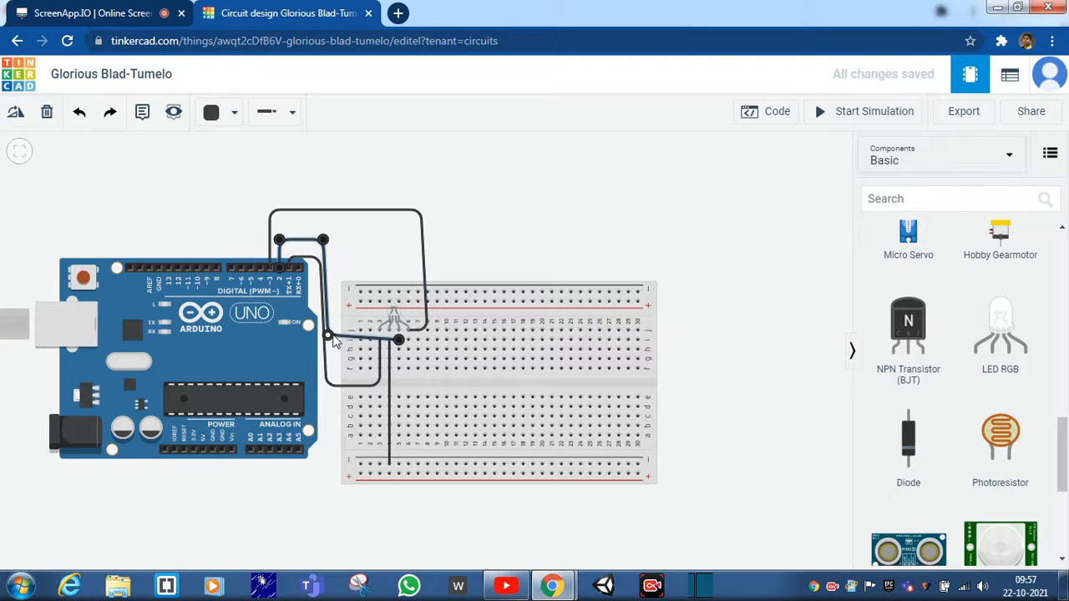
{"action": "left_click_drag", "start_coordinate": [333, 342], "coordinate": [332, 345]}
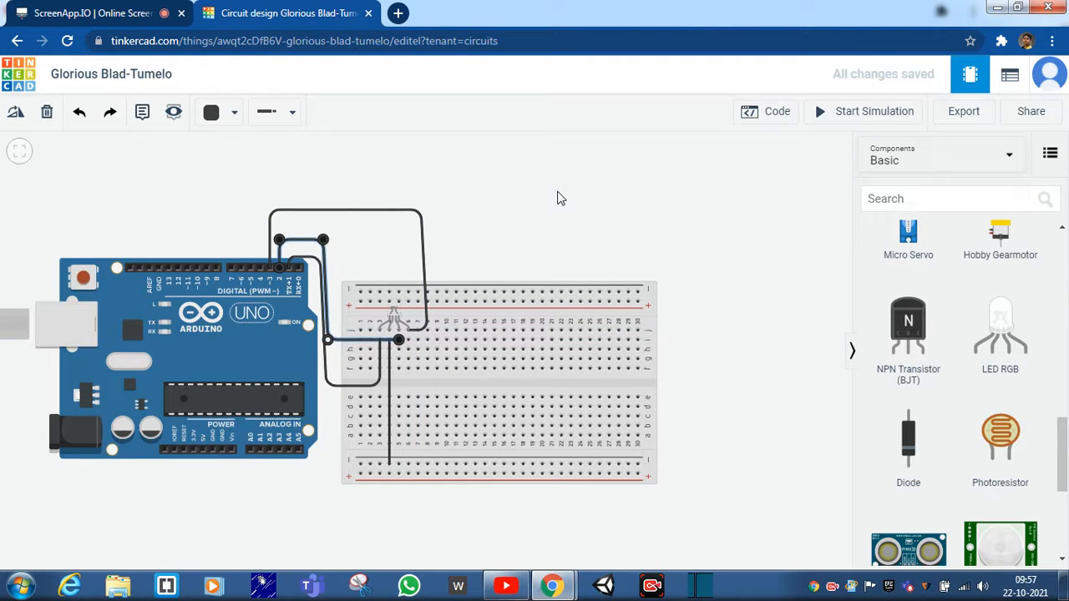
{"action": "left_click", "coordinate": [560, 199]}
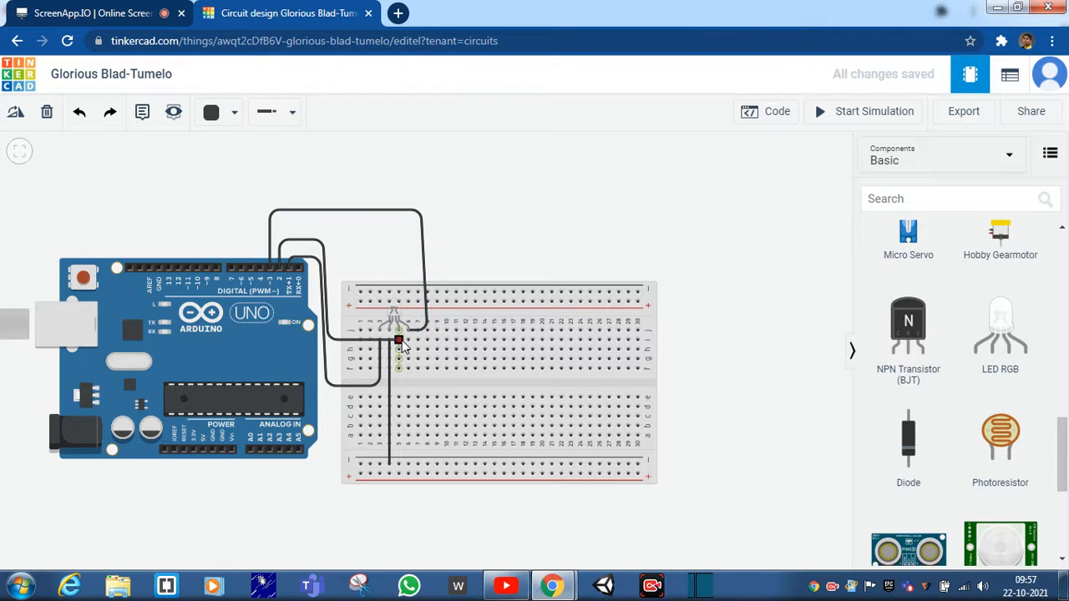
Step: Colour the wire between the RGB LED's rightmost leg and Arduino pin D3 green
{"action": "left_click", "coordinate": [362, 212]}
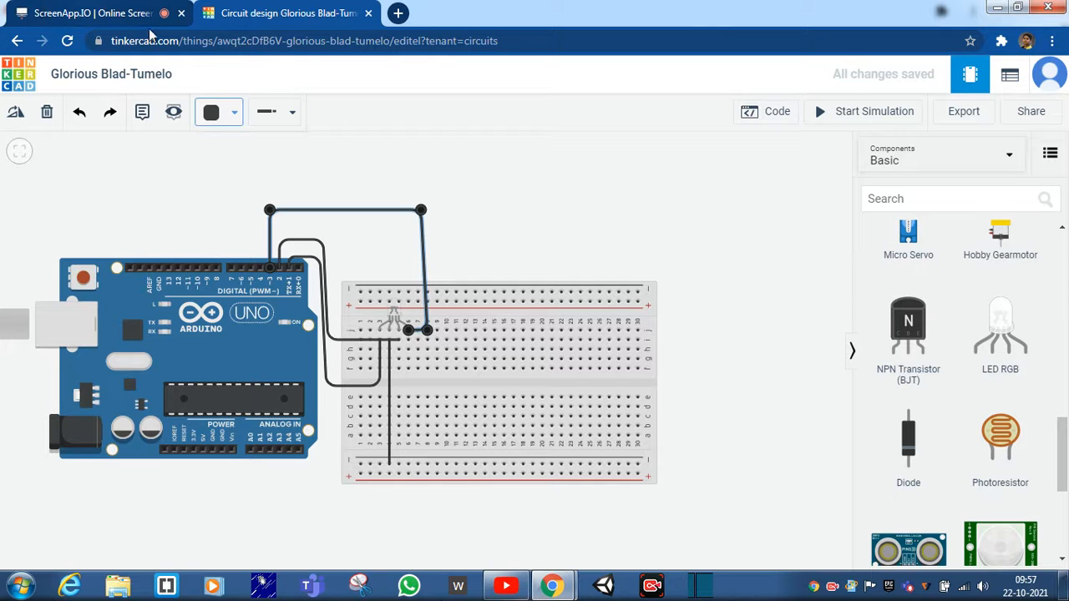
{"action": "left_click", "coordinate": [211, 112]}
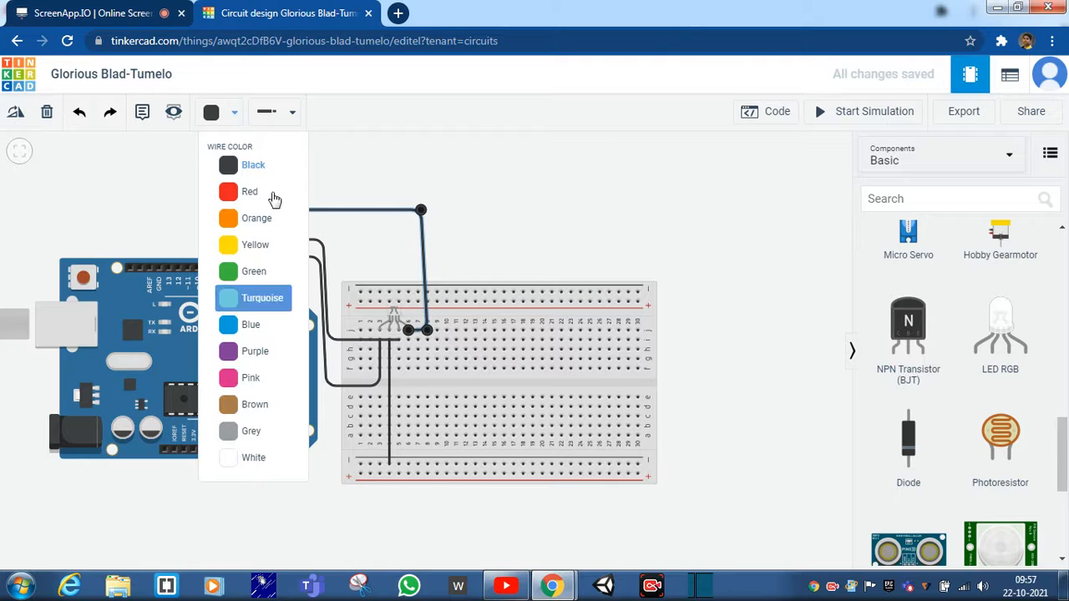
{"action": "left_click", "coordinate": [272, 271]}
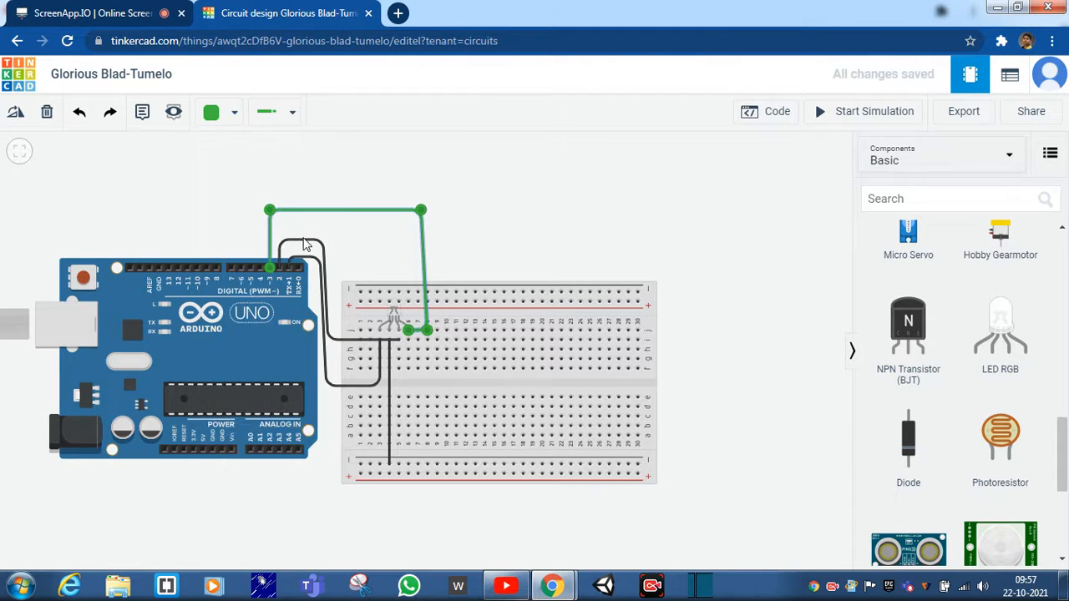
Step: Colour the wire between the RGB LED's third leg and Arduino pin 2 blue
{"action": "left_click", "coordinate": [305, 247]}
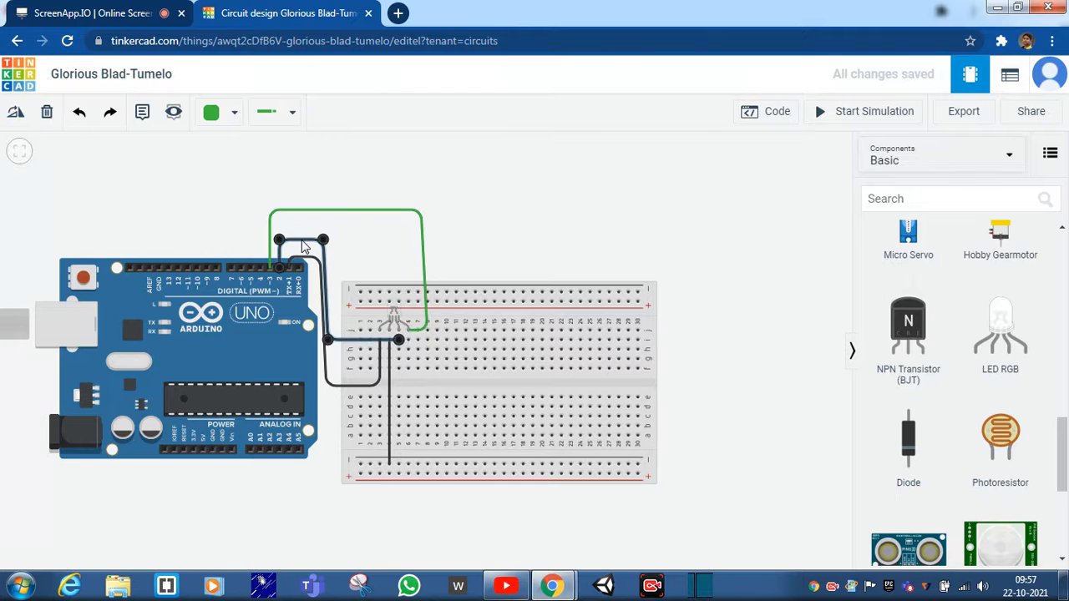
{"action": "left_click", "coordinate": [238, 109]}
{"action": "left_click", "coordinate": [226, 160]}
{"action": "left_click", "coordinate": [227, 118]}
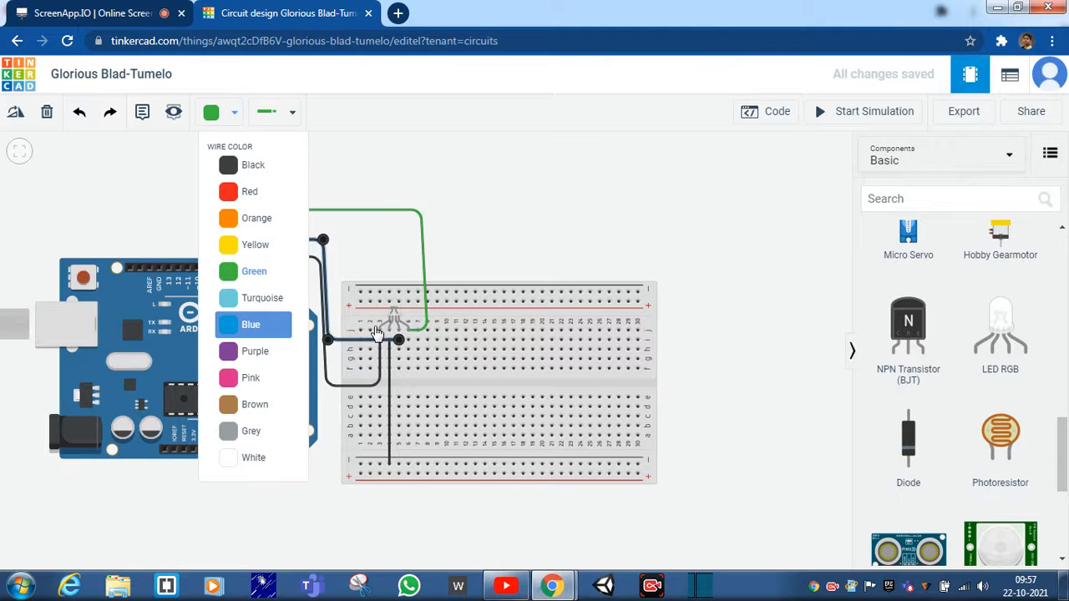
{"action": "key", "text": "Return"}
Step: Colour the wire between the RGB LED's first leg and Arduino pin 1 red
{"action": "left_click", "coordinate": [303, 264]}
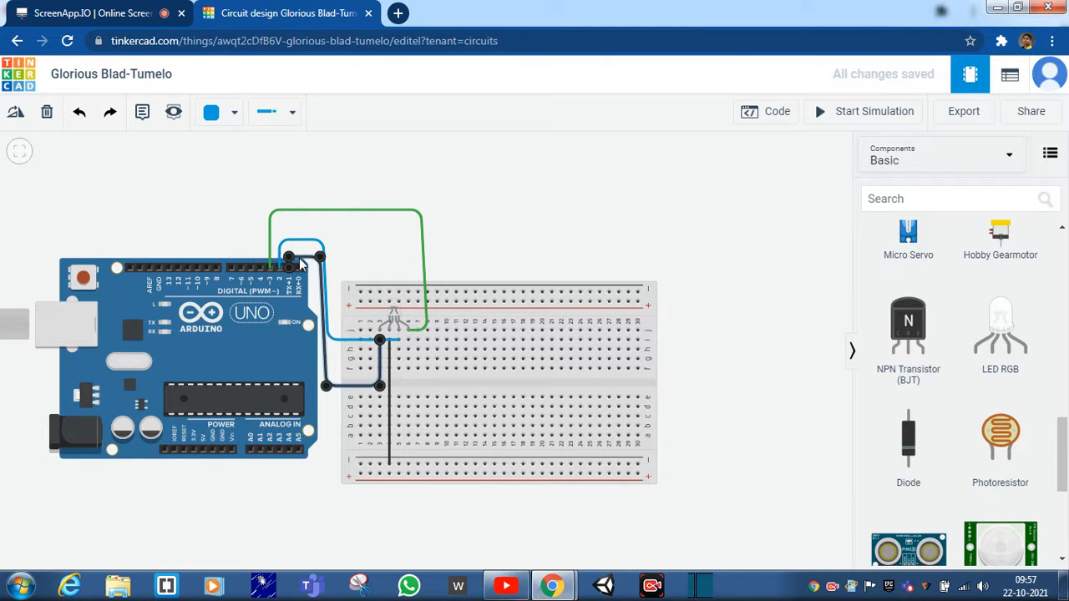
{"action": "left_click", "coordinate": [233, 116]}
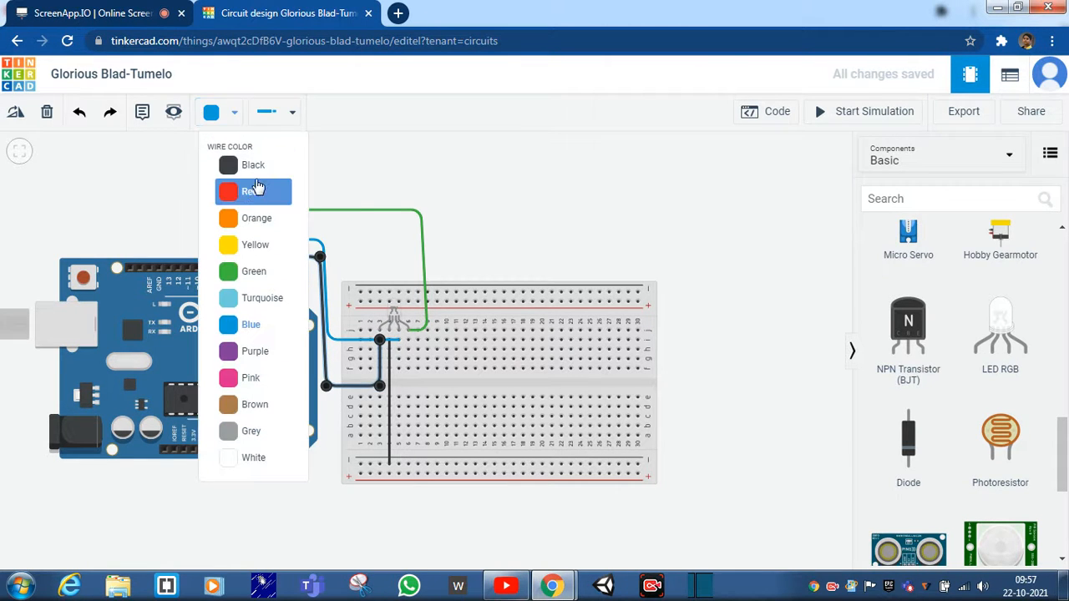
{"action": "left_click", "coordinate": [260, 189]}
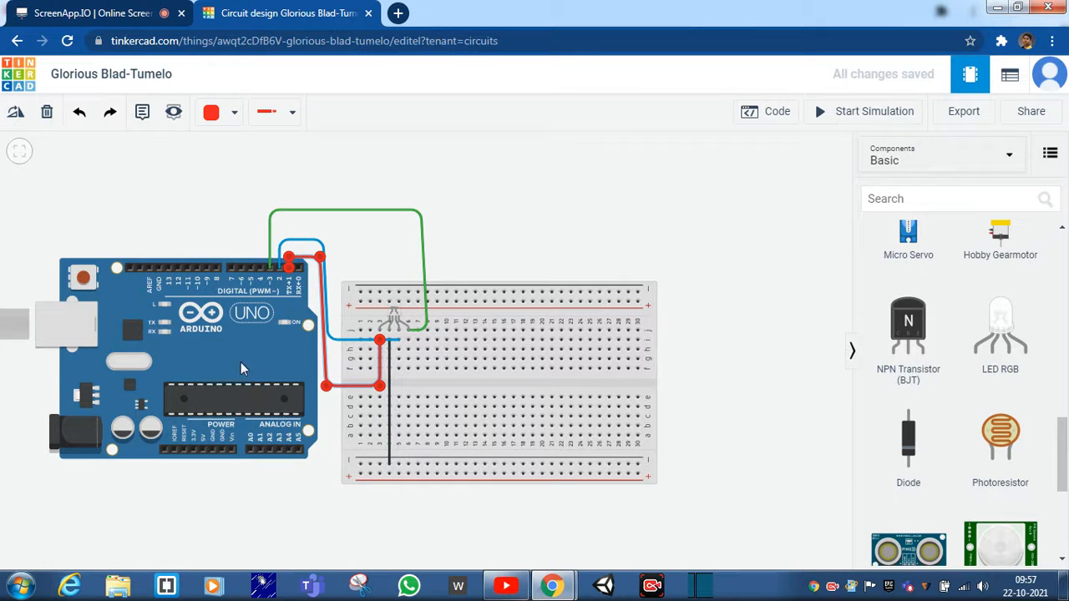
Step: Route a wire from the Arduino's upper GND pin around the outside of the board to the first hole of the breadboard's lower negative rail
{"action": "left_click", "coordinate": [159, 268]}
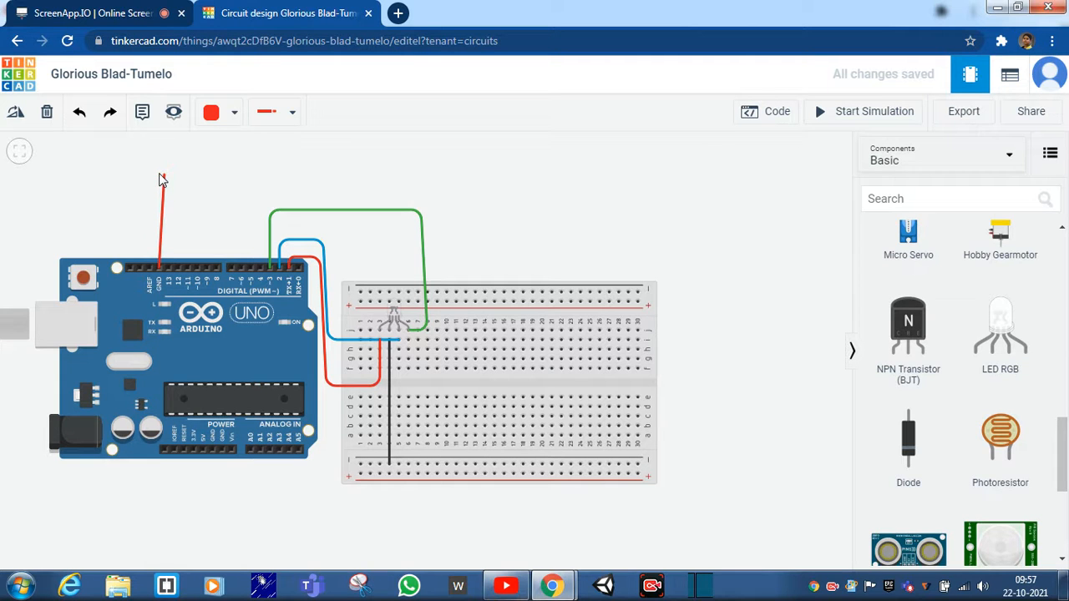
{"action": "left_click", "coordinate": [159, 174]}
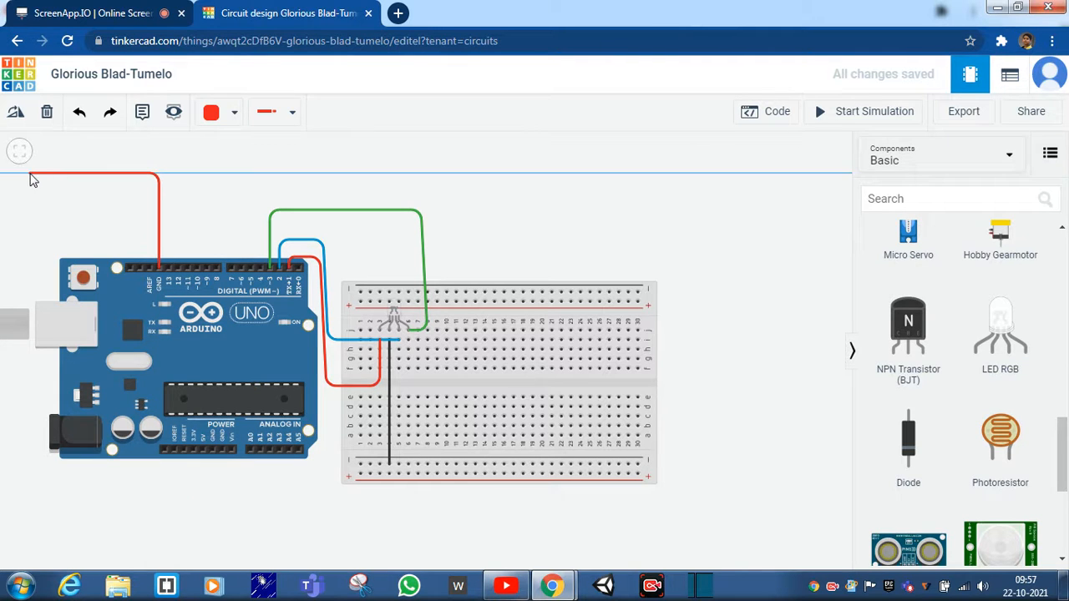
{"action": "left_click", "coordinate": [29, 173]}
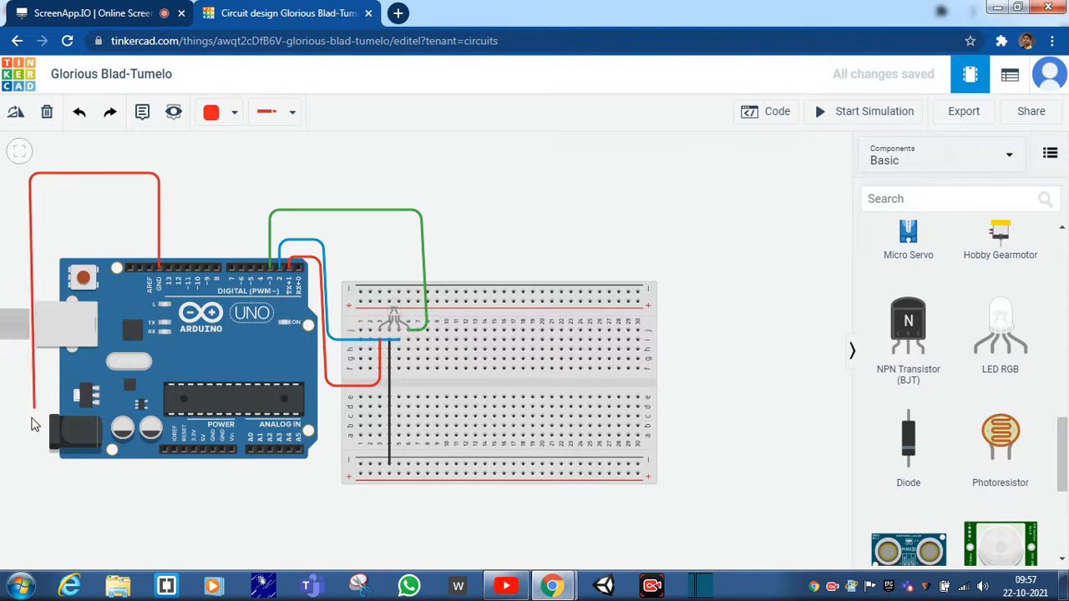
{"action": "left_click", "coordinate": [34, 483]}
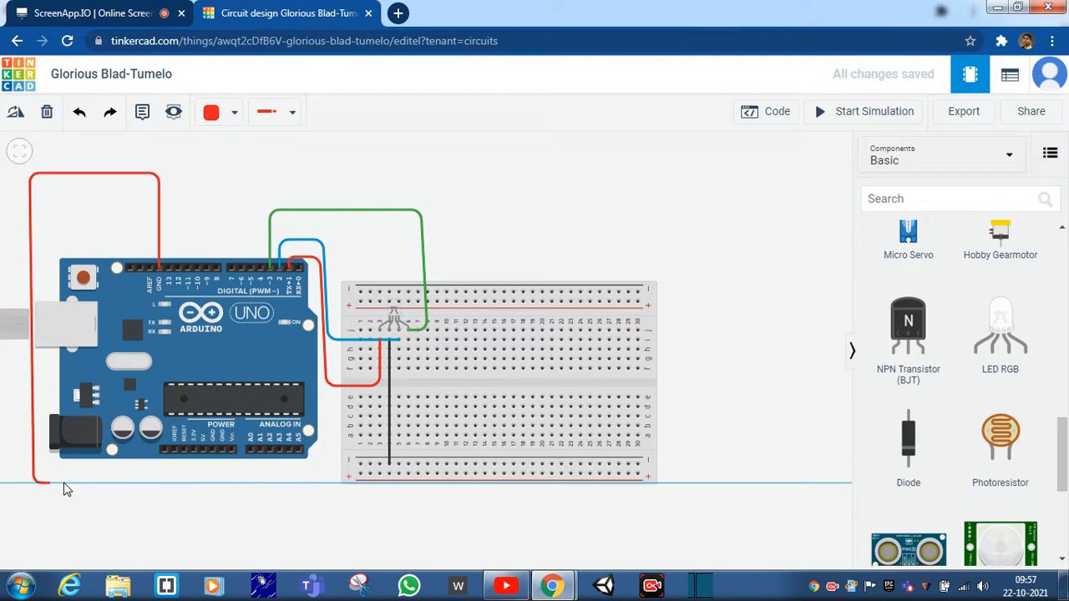
{"action": "left_click", "coordinate": [334, 482]}
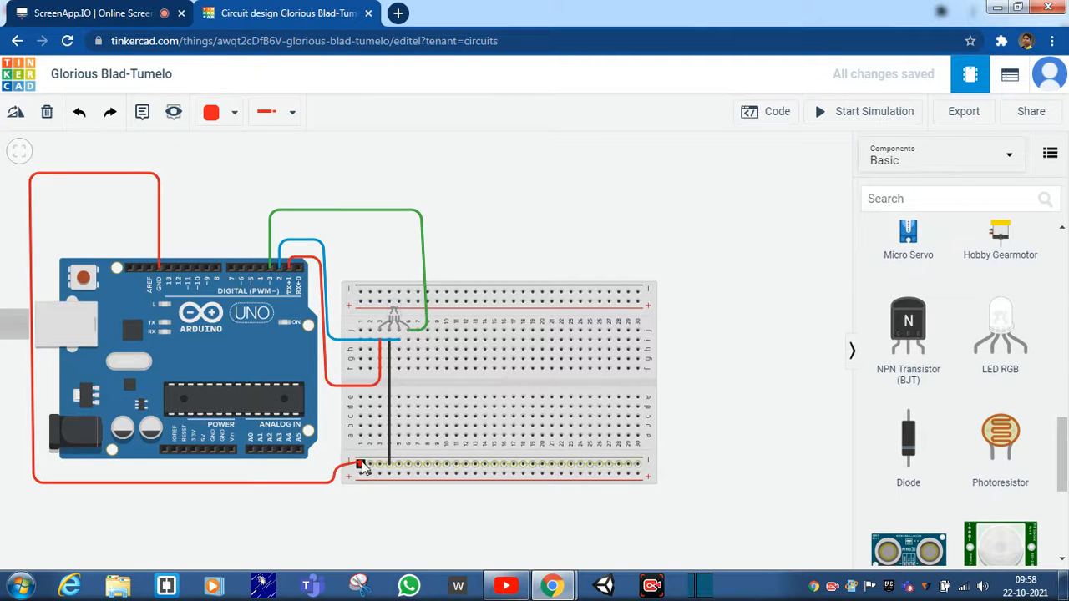
{"action": "left_click", "coordinate": [362, 466]}
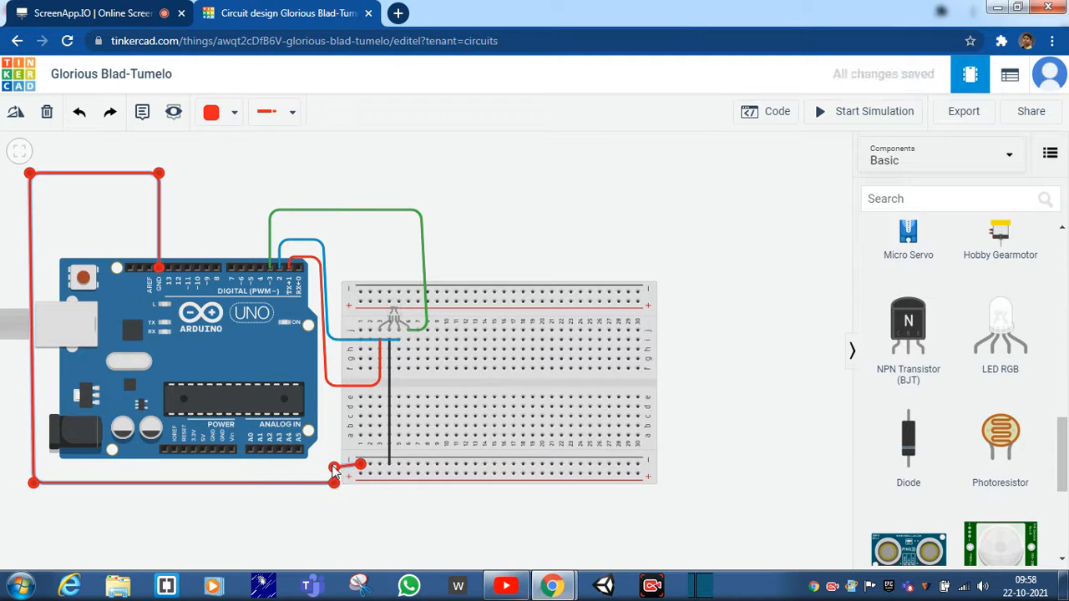
{"action": "mouse_move", "coordinate": [334, 468]}
{"action": "left_mouse_down"}
{"action": "mouse_move", "coordinate": [651, 242]}
{"action": "mouse_move", "coordinate": [527, 275]}
{"action": "mouse_move", "coordinate": [319, 456]}
{"action": "mouse_move", "coordinate": [334, 466]}
{"action": "left_mouse_up"}
{"action": "left_click", "coordinate": [754, 407]}
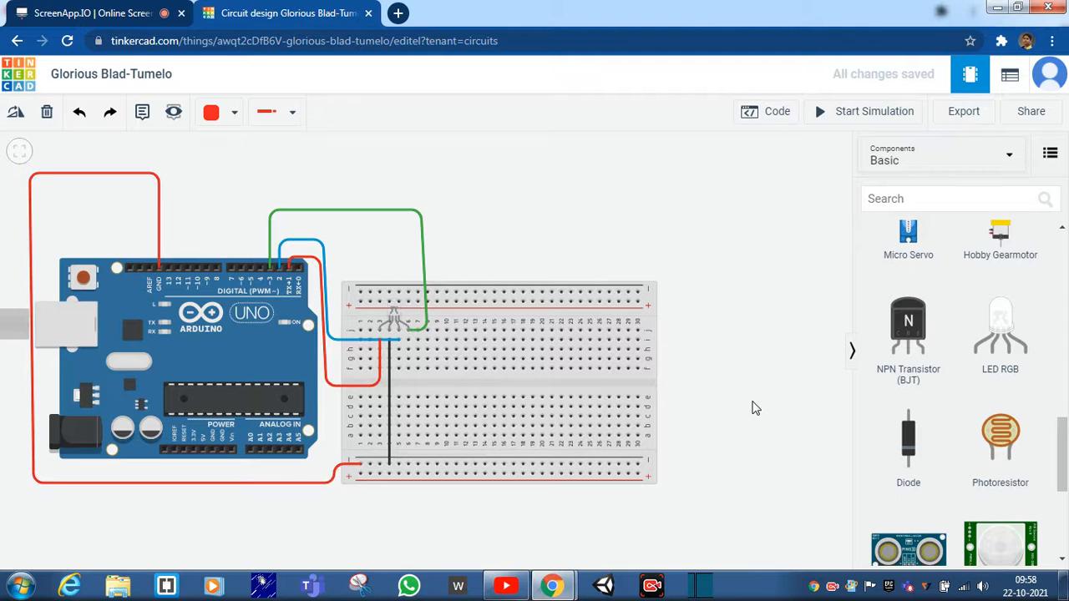
Step: Colour the ground wire between the Arduino's GND pin and the breadboard's negative rail black
{"action": "left_click", "coordinate": [265, 482]}
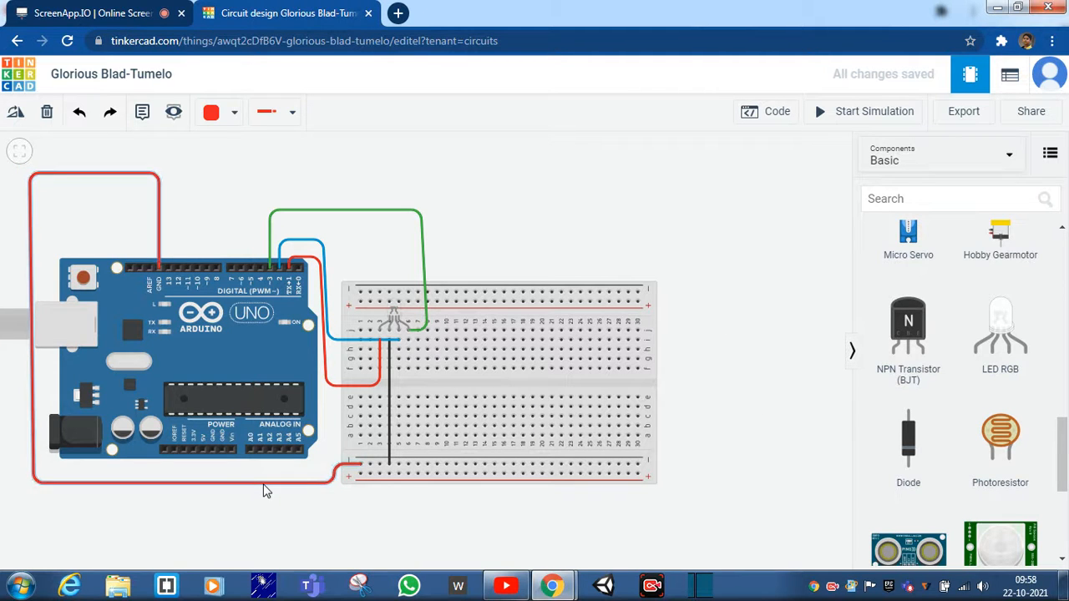
{"action": "left_click", "coordinate": [230, 117]}
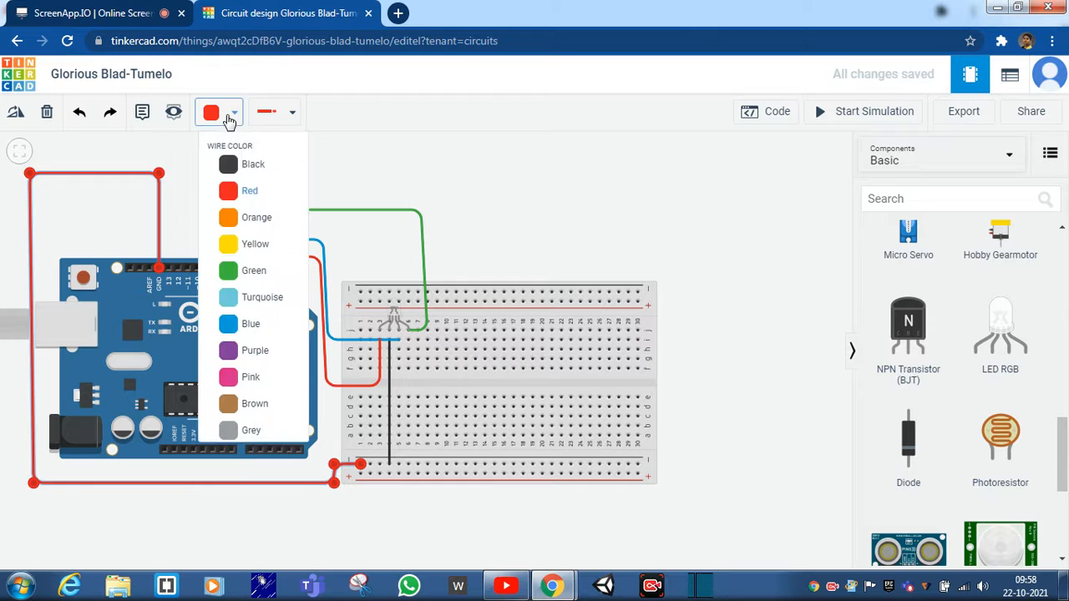
{"action": "left_click", "coordinate": [278, 166]}
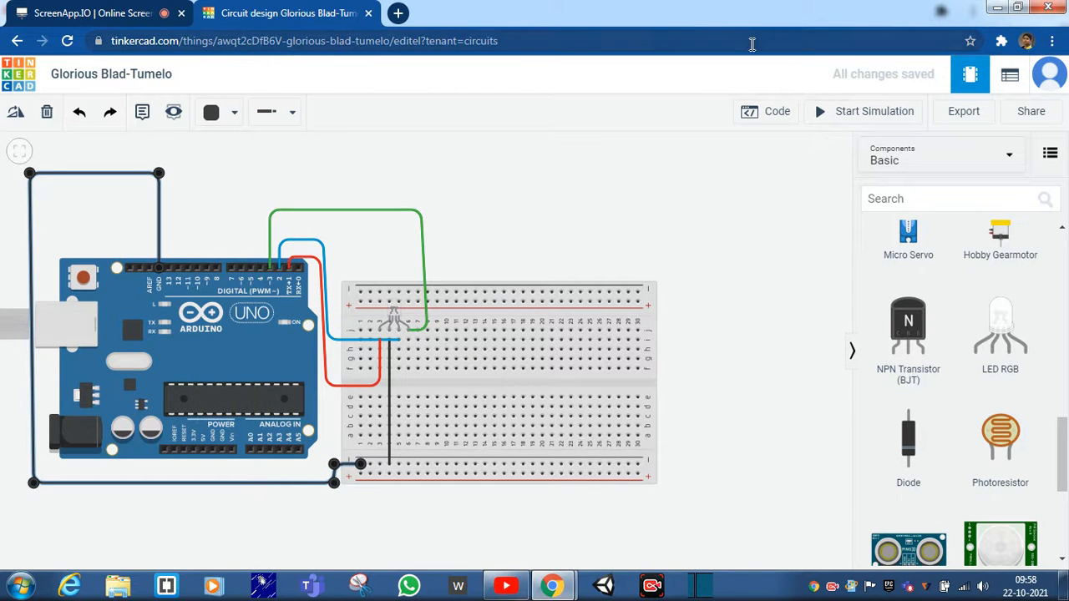
Step: Open the block code editor for the Arduino Uno and delete the default built-in LED blink blocks
{"action": "left_click", "coordinate": [742, 114]}
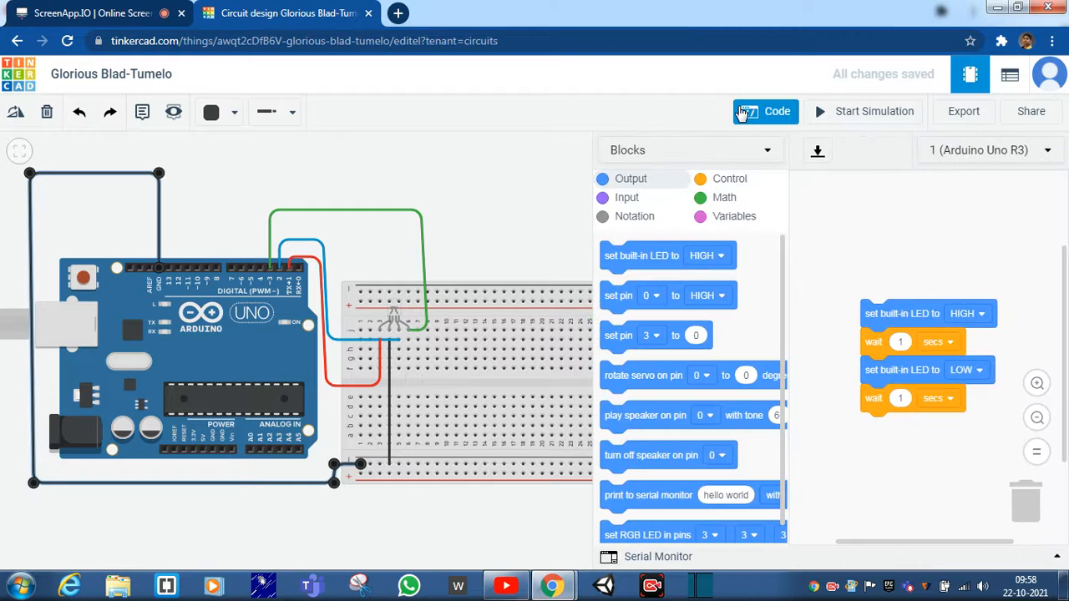
{"action": "left_click_drag", "start_coordinate": [968, 307], "coordinate": [1025, 501]}
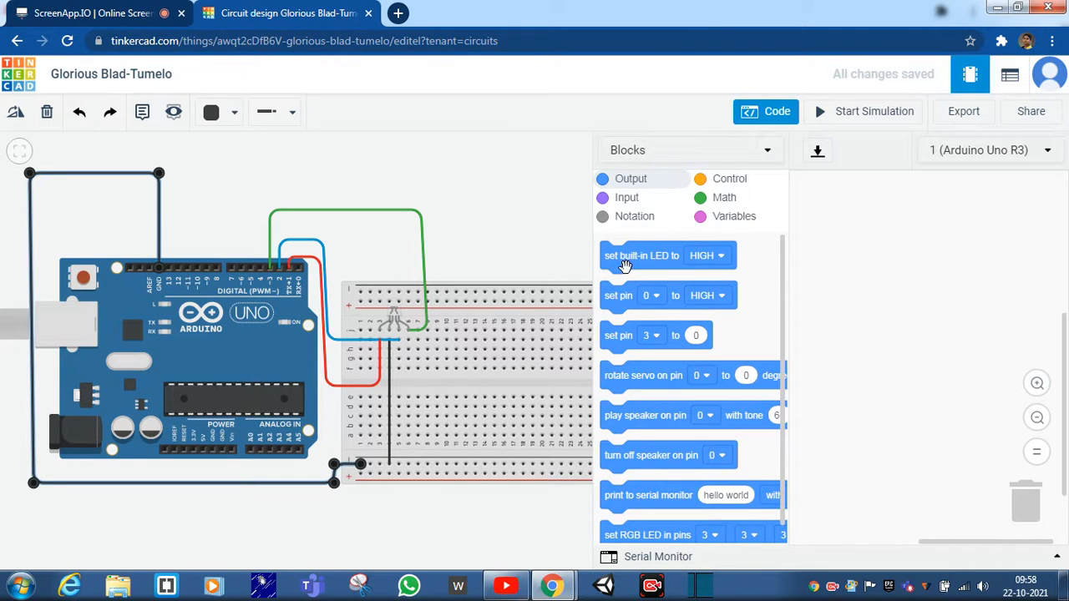
Step: Run the simulation briefly without code, stop it and close the code editor
{"action": "left_click", "coordinate": [855, 121]}
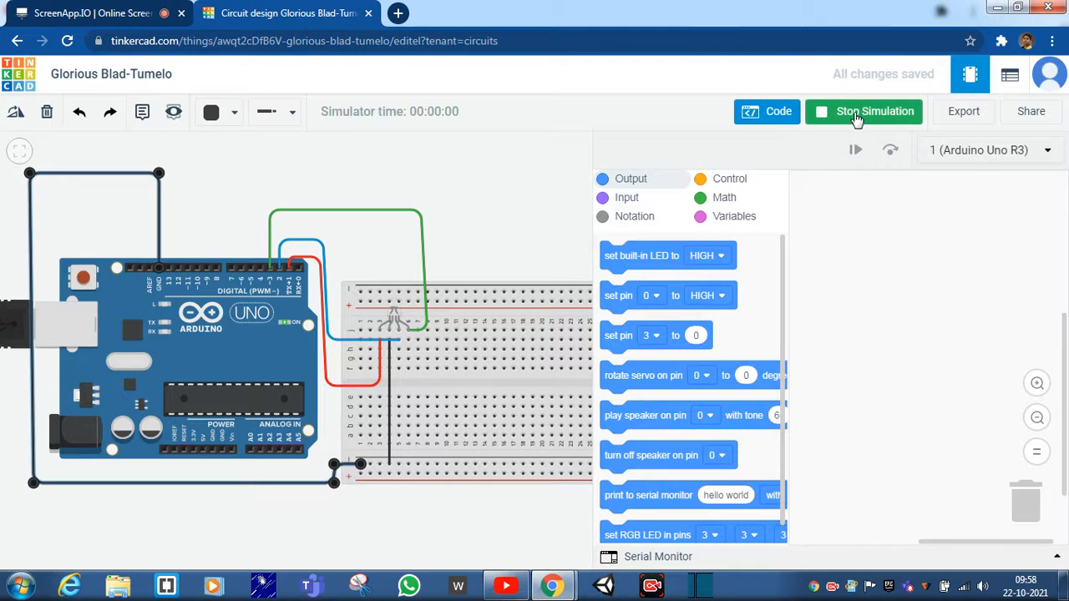
{"action": "left_click", "coordinate": [762, 112]}
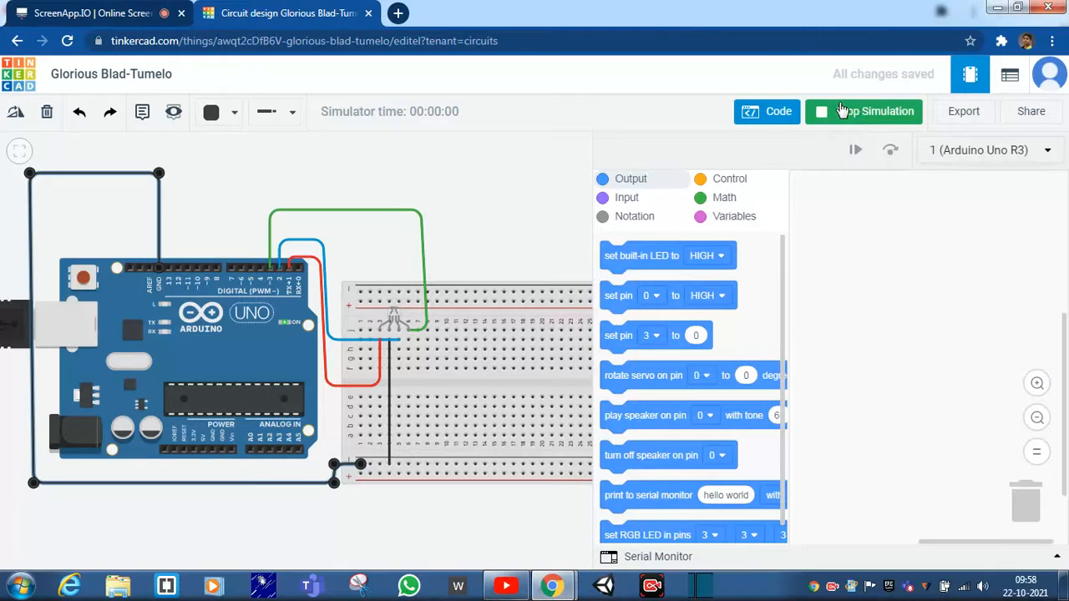
{"action": "left_click", "coordinate": [764, 113]}
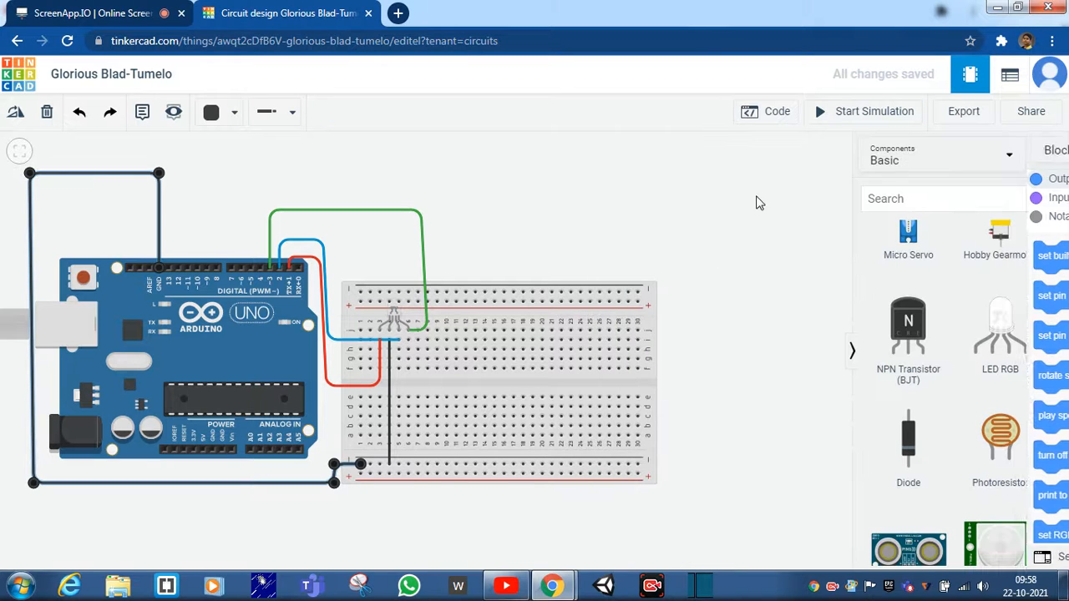
Step: Move the green wire's breadboard end down to row f of column 6 and place a resistor between it and the RGB LED's leg
{"action": "left_click", "coordinate": [417, 333]}
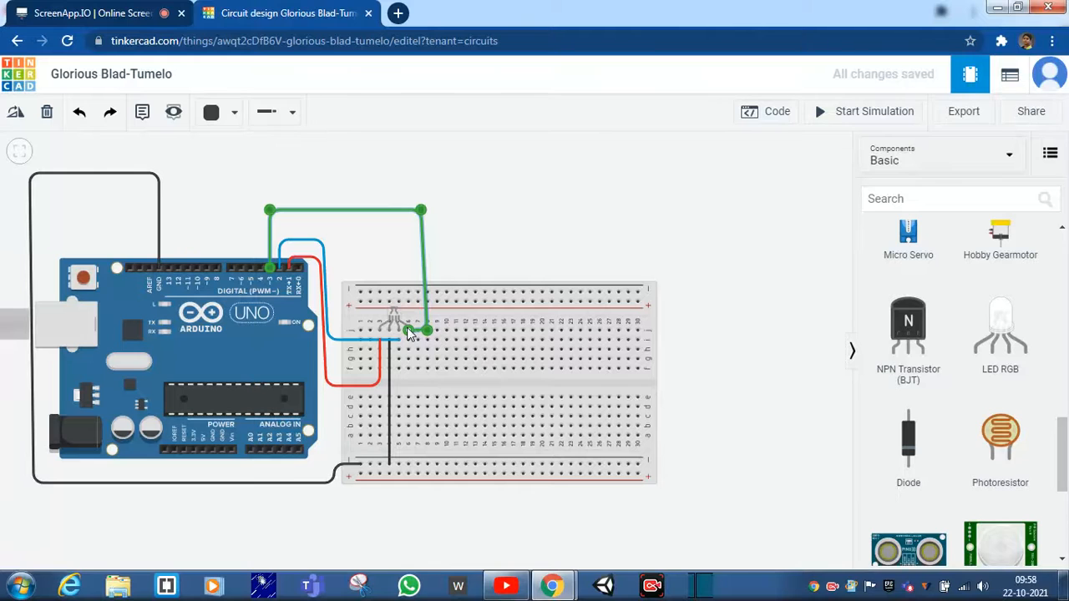
{"action": "left_click_drag", "start_coordinate": [409, 332], "coordinate": [410, 374]}
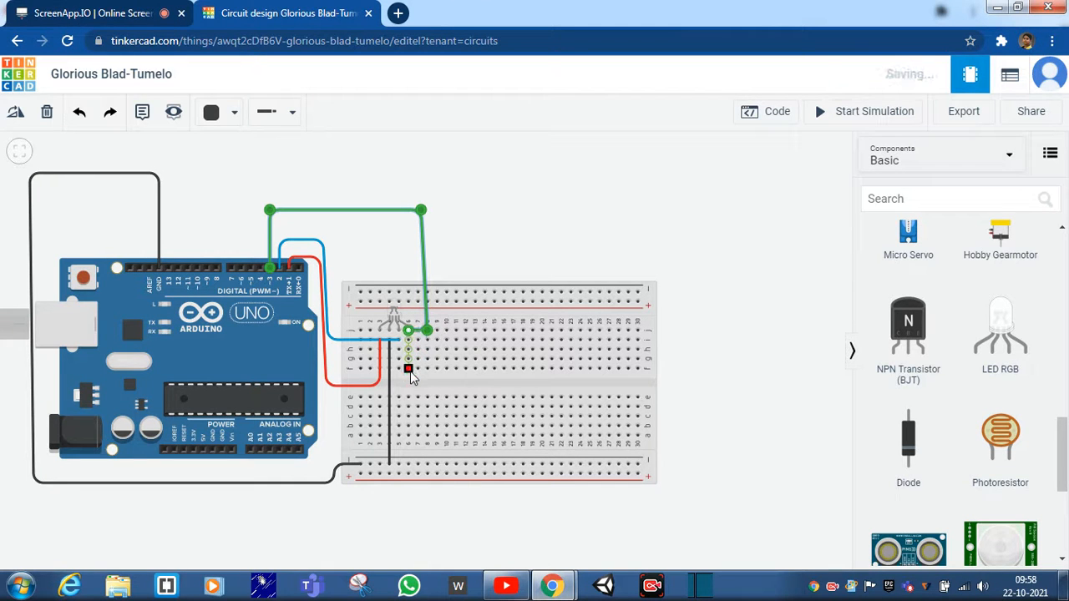
{"action": "left_click_drag", "start_coordinate": [410, 334], "coordinate": [409, 371]}
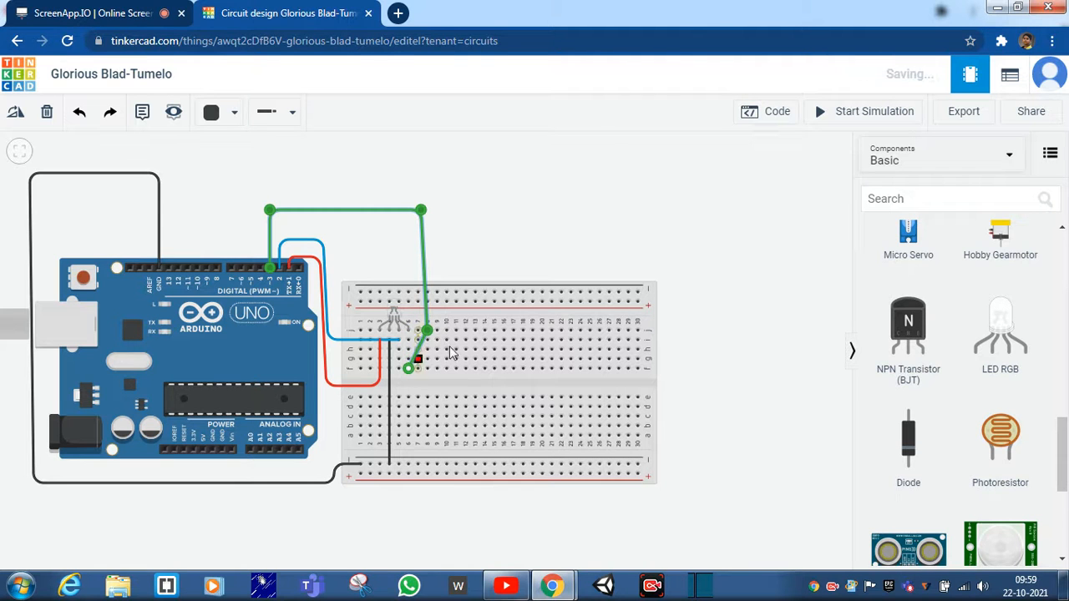
{"action": "scroll", "coordinate": [1022, 284], "scroll_direction": "up", "scroll_amount": 10}
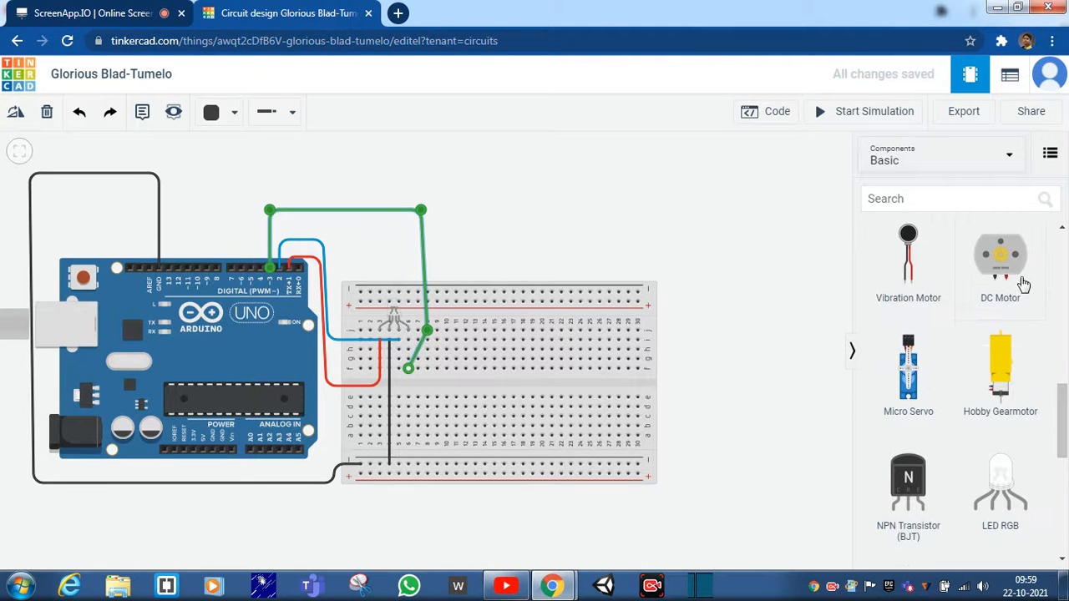
{"action": "left_click_drag", "start_coordinate": [894, 288], "coordinate": [406, 344]}
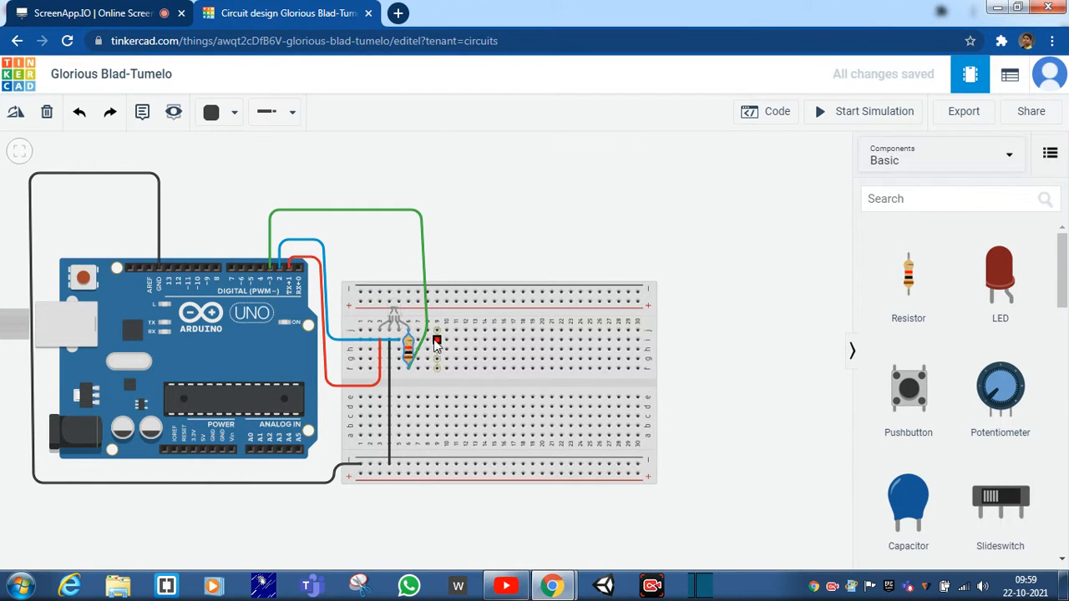
{"action": "left_click", "coordinate": [423, 261]}
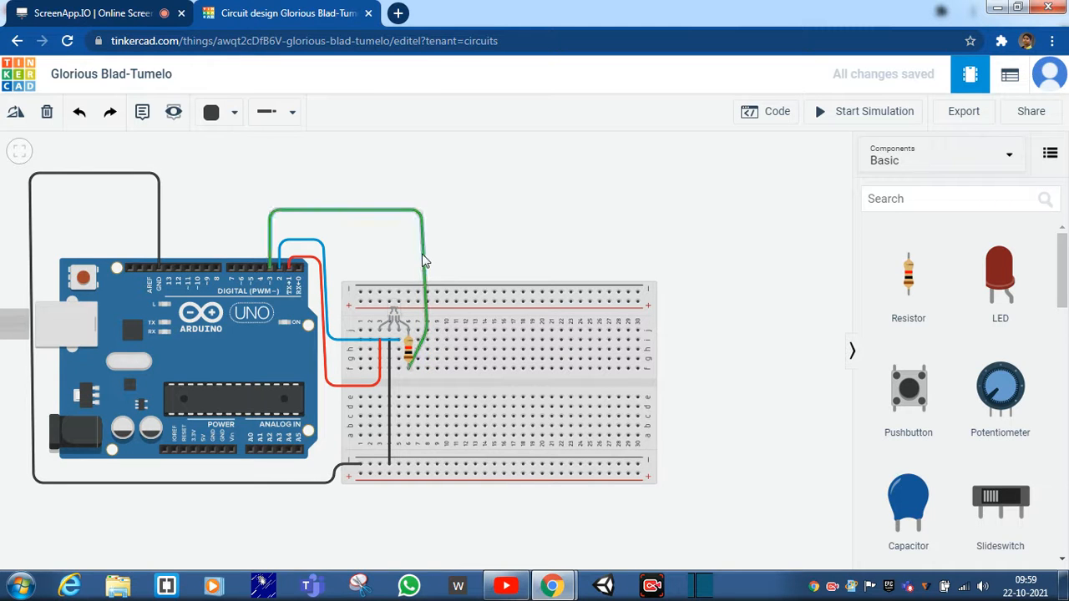
{"action": "left_click", "coordinate": [408, 368]}
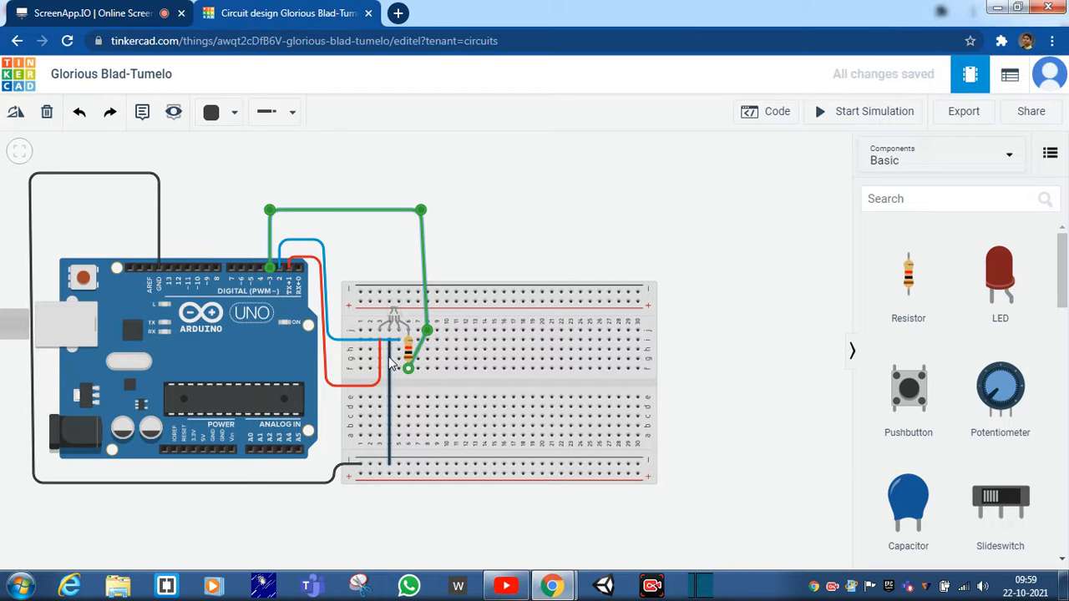
Step: Place a resistor in column 5 under the RGB LED, move the blue wire's end to its lower lead in row f and lower the wire's bend
{"action": "left_click", "coordinate": [362, 342]}
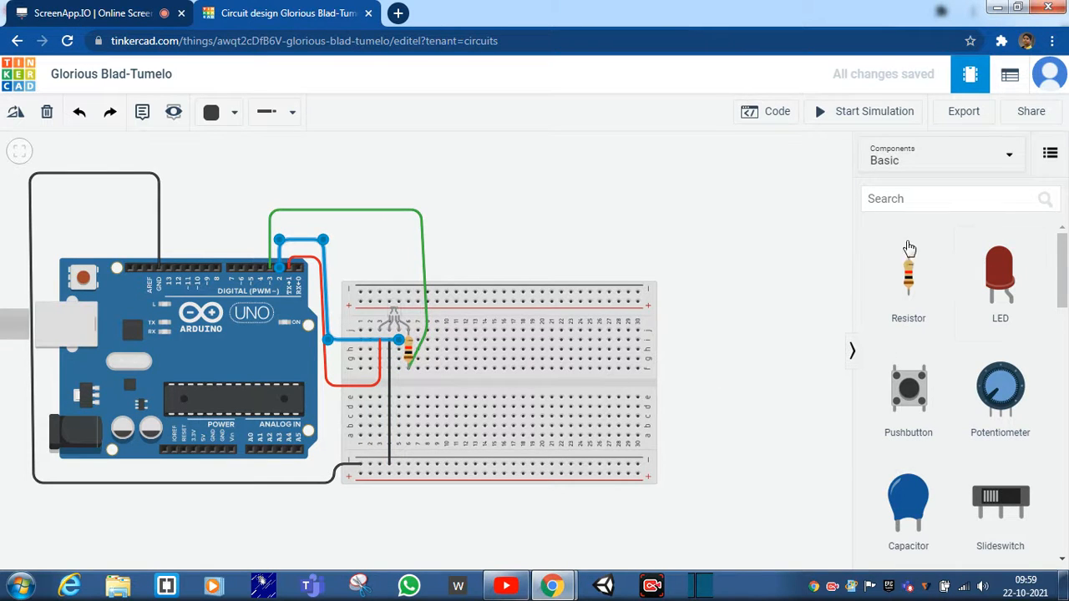
{"action": "left_click_drag", "start_coordinate": [898, 264], "coordinate": [400, 368]}
{"action": "left_click", "coordinate": [402, 340]}
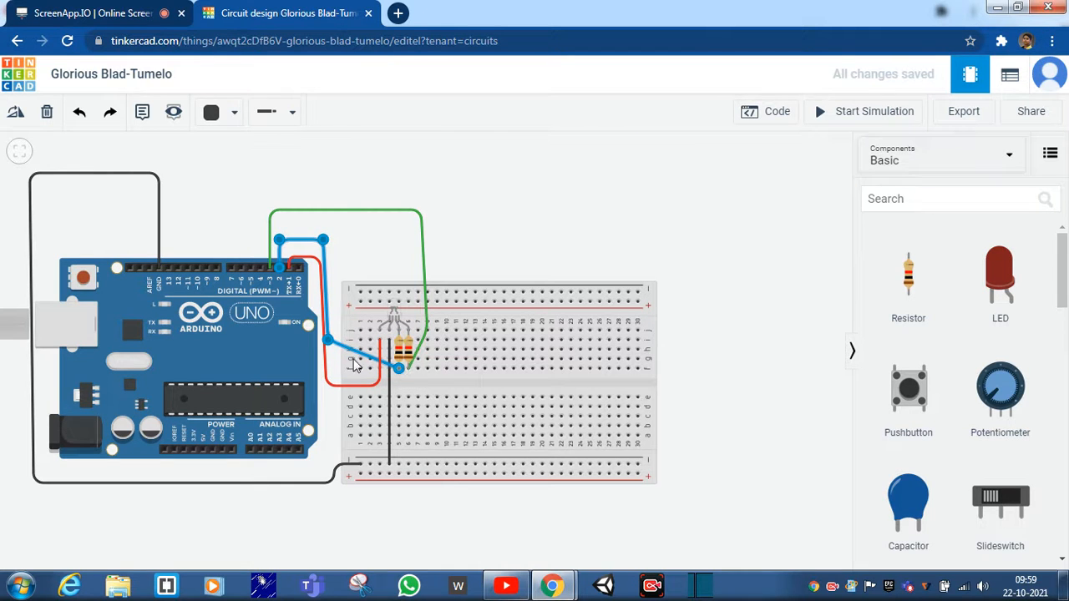
{"action": "left_click_drag", "start_coordinate": [328, 341], "coordinate": [335, 375]}
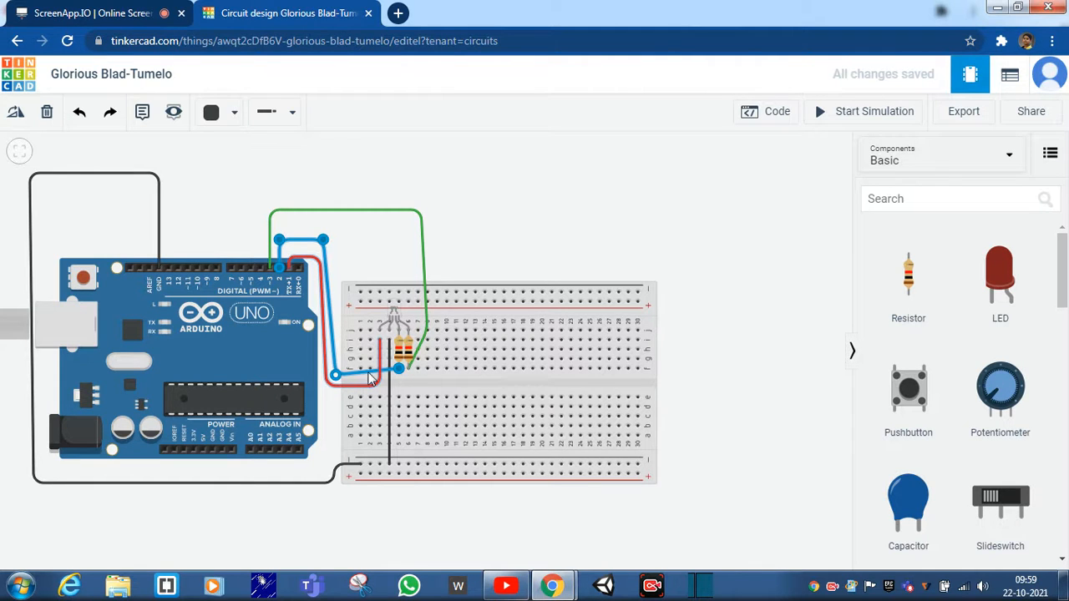
Step: Move the red wire's breadboard end down to row f of column 3 and place a resistor between it and the RGB LED's leg
{"action": "left_click", "coordinate": [372, 381]}
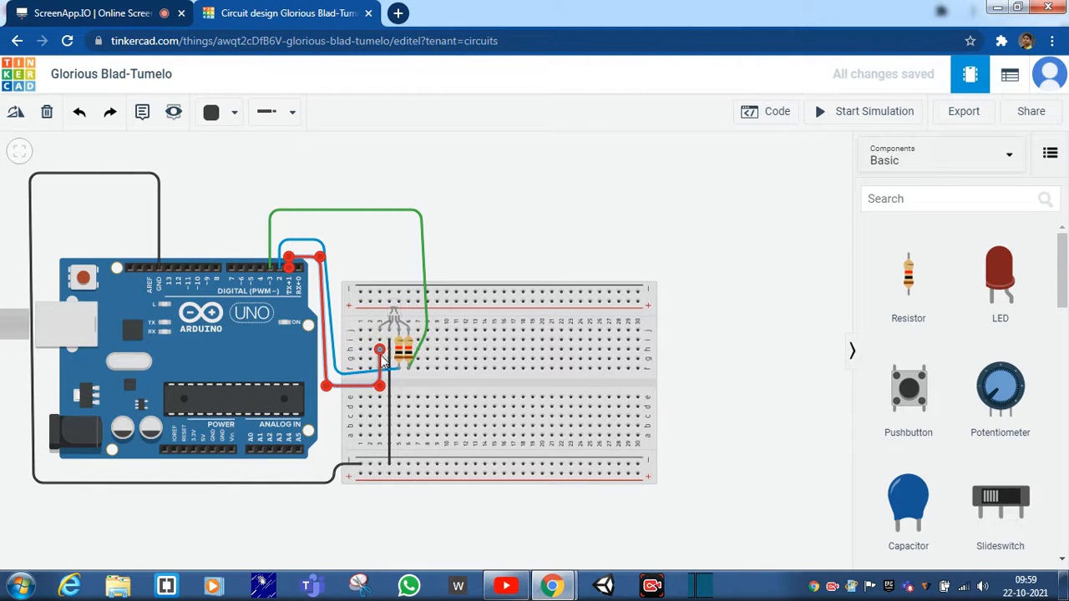
{"action": "left_click_drag", "start_coordinate": [382, 355], "coordinate": [380, 370]}
{"action": "left_click", "coordinate": [380, 344]}
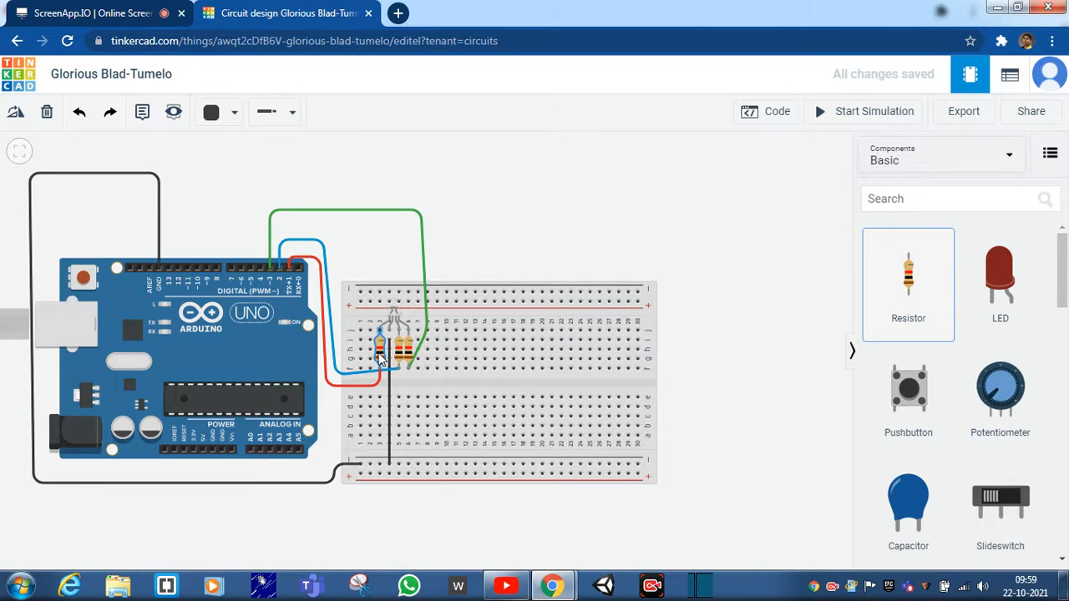
{"action": "left_click", "coordinate": [380, 355]}
{"action": "left_click", "coordinate": [676, 303]}
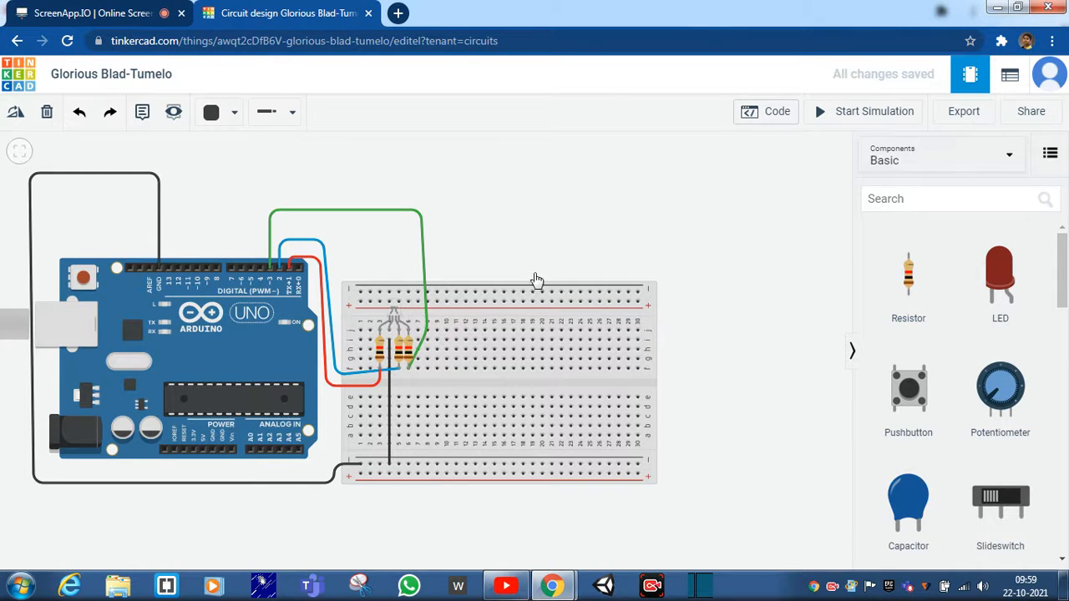
Step: Add a set RGB LED block to the Arduino's empty block program, check its available pin numbers and close the code editor
{"action": "left_click", "coordinate": [766, 111]}
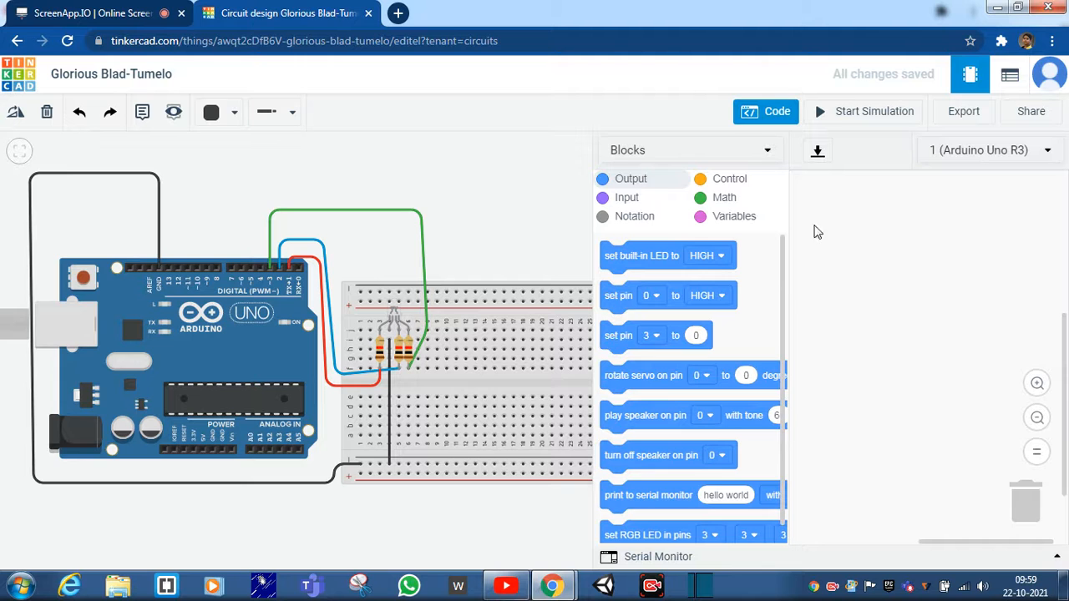
{"action": "scroll", "coordinate": [746, 483], "scroll_direction": "down", "scroll_amount": 1}
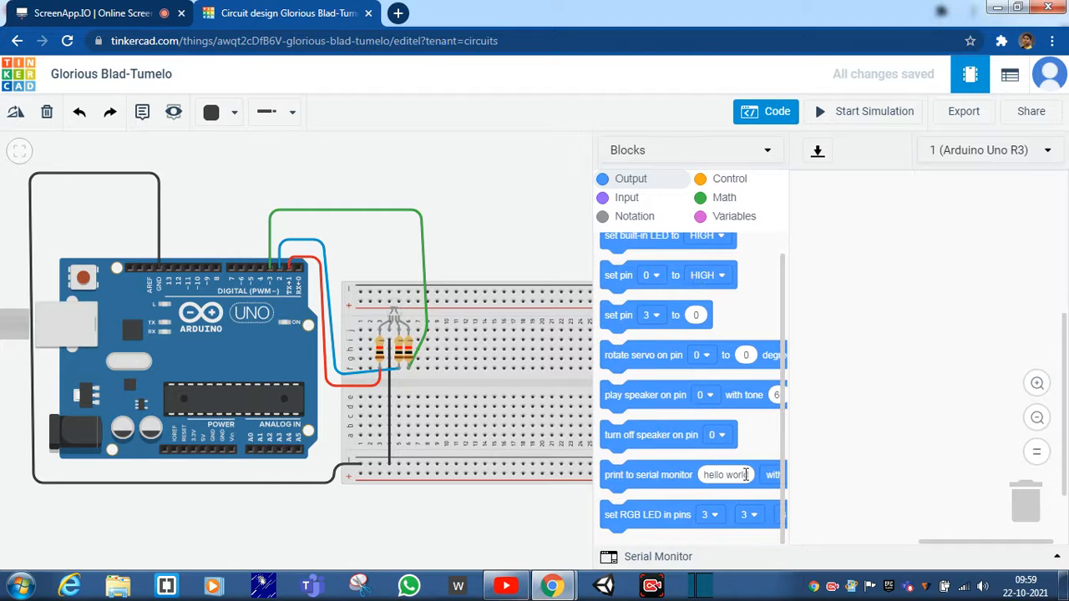
{"action": "left_click_drag", "start_coordinate": [618, 516], "coordinate": [814, 253]}
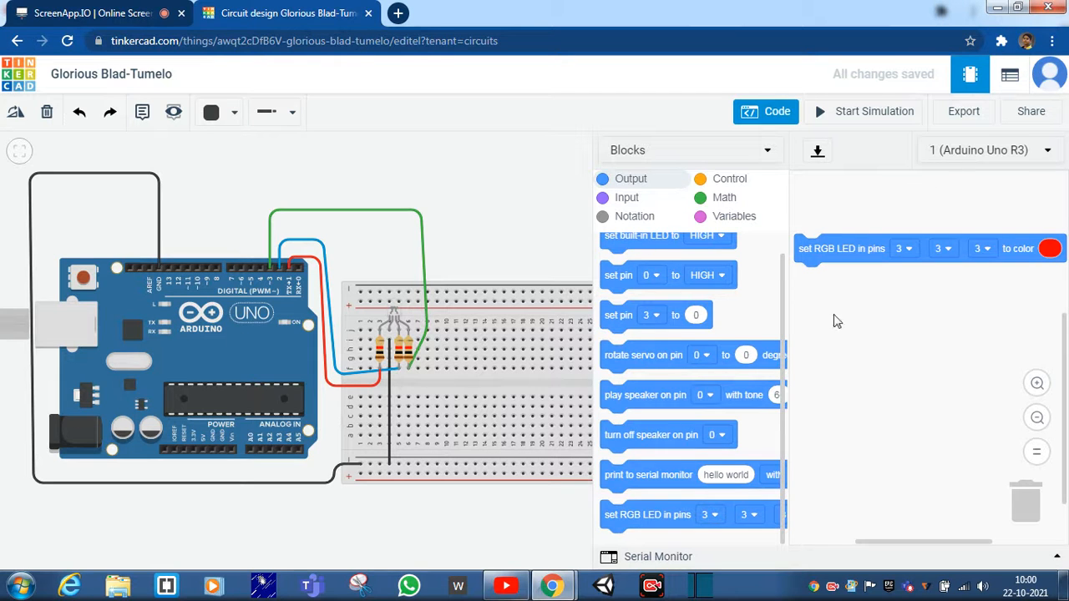
{"action": "left_click", "coordinate": [899, 255]}
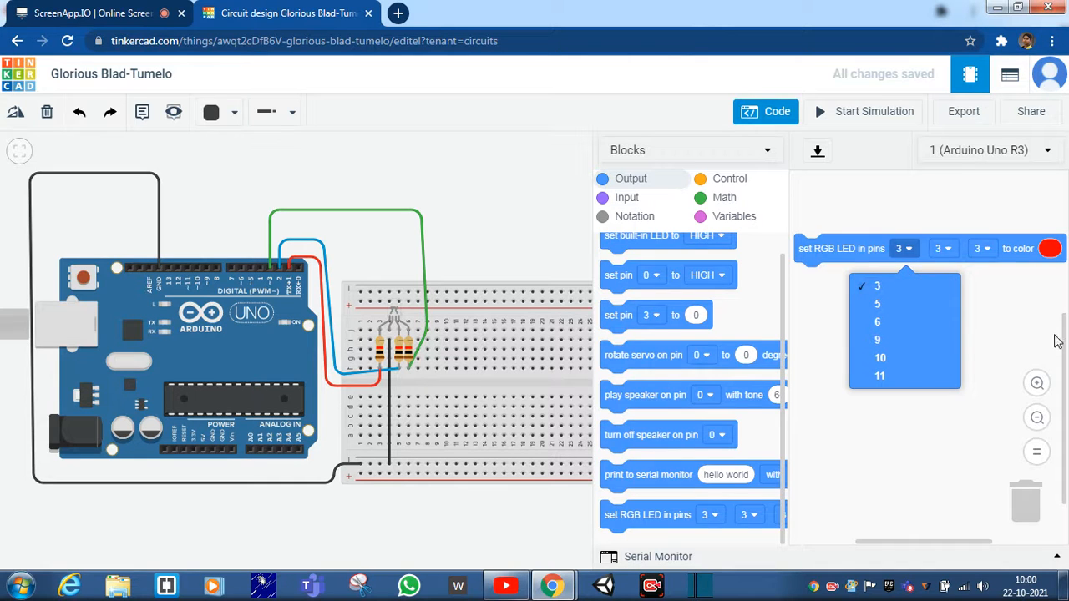
{"action": "left_click", "coordinate": [1001, 305]}
{"action": "left_click", "coordinate": [905, 245]}
{"action": "left_click", "coordinate": [775, 111]}
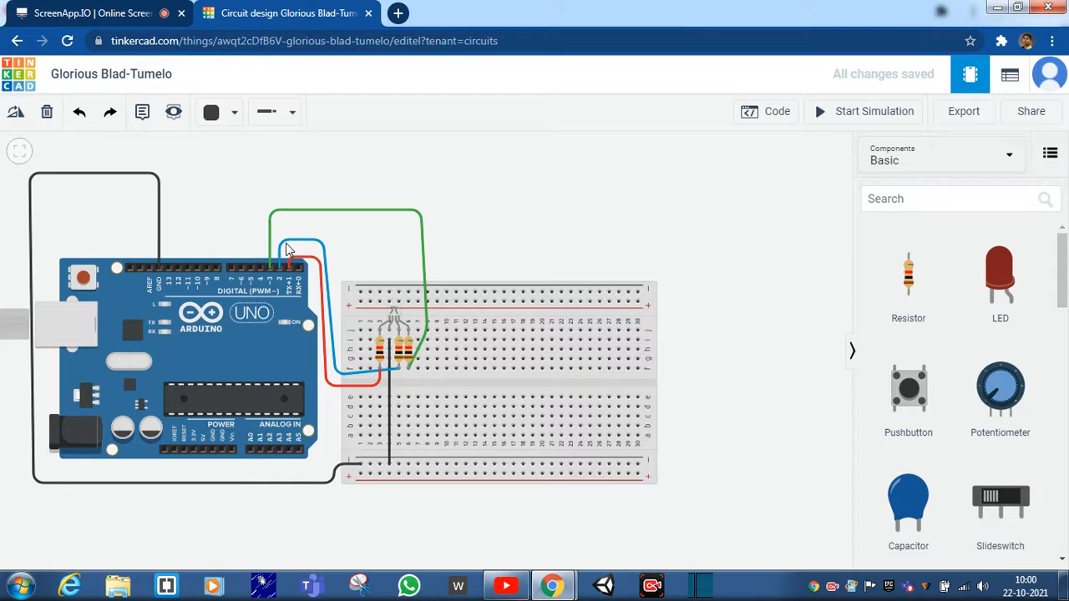
Step: Move the blue wire's Arduino end to digital pin 5 and the red wire's Arduino end to digital pin 6
{"action": "left_click", "coordinate": [287, 249]}
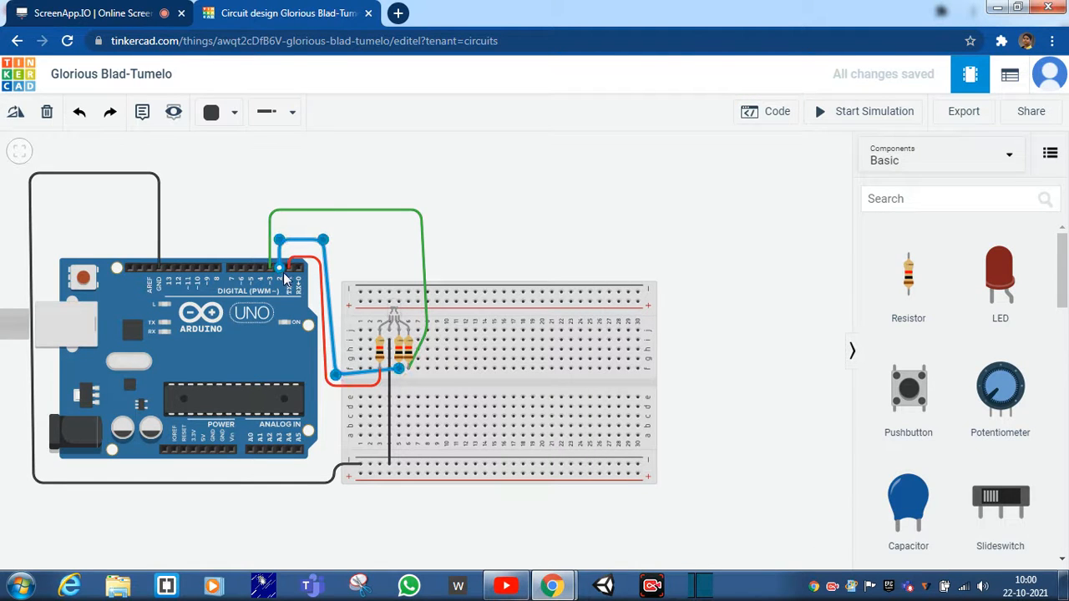
{"action": "left_click_drag", "start_coordinate": [283, 274], "coordinate": [250, 241]}
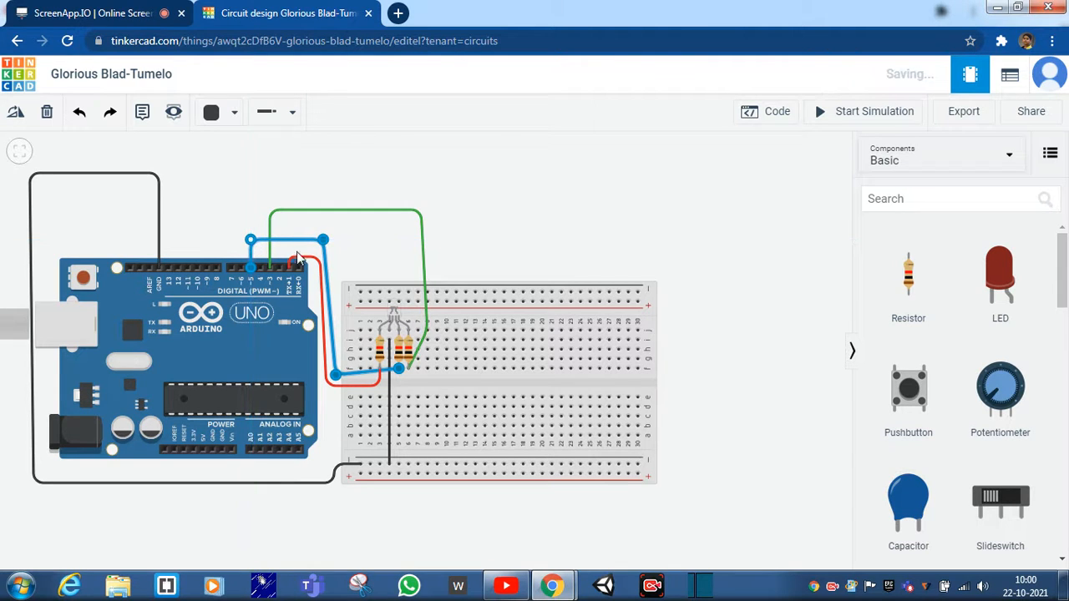
{"action": "left_click", "coordinate": [305, 261]}
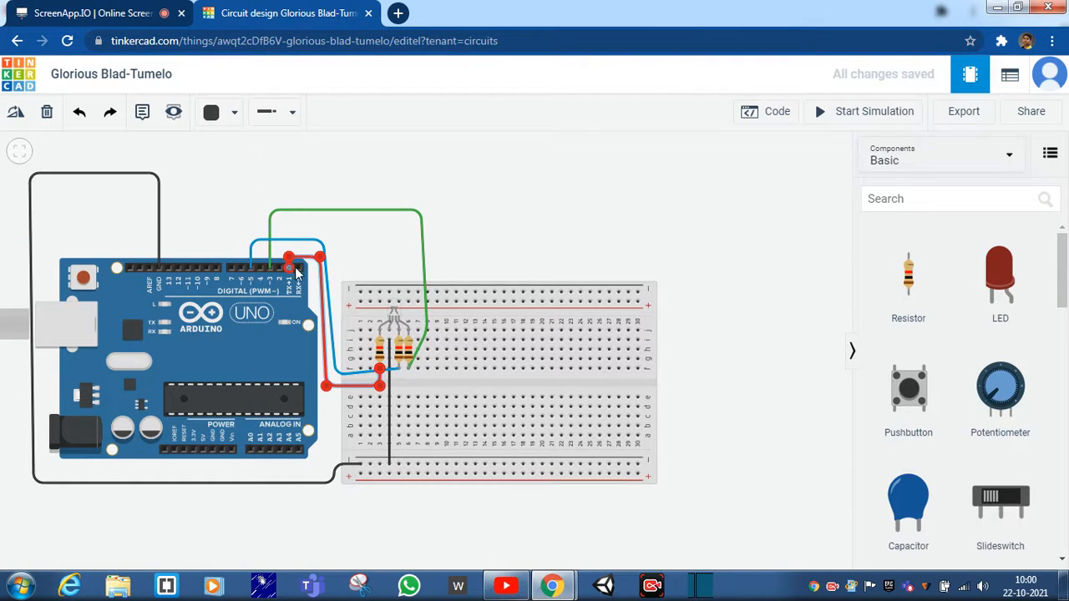
{"action": "left_click_drag", "start_coordinate": [296, 273], "coordinate": [243, 262]}
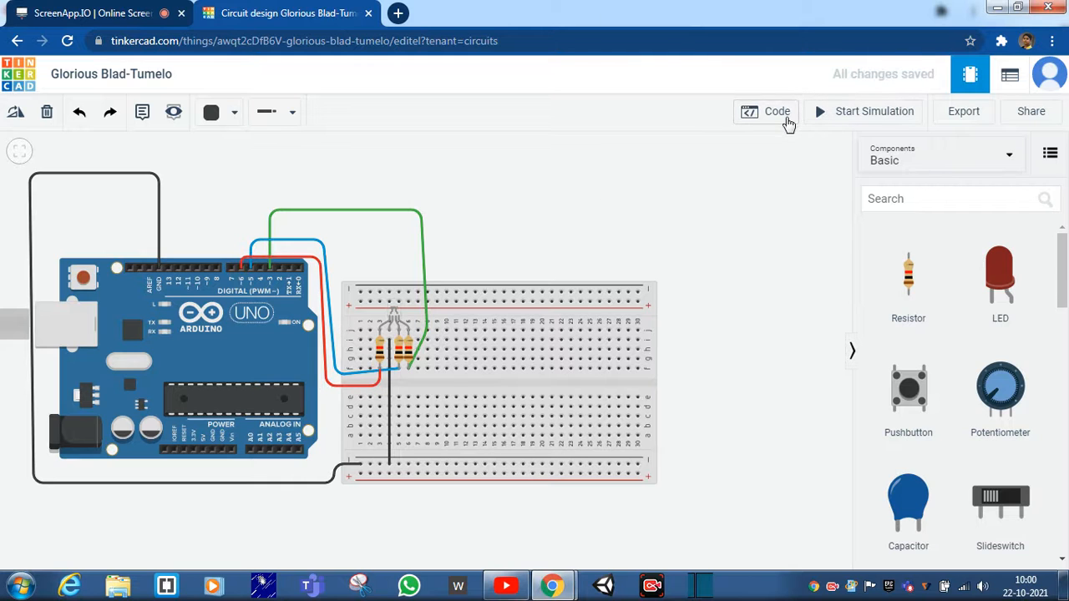
Step: Reopen the code editor and set the RGB LED block's pins to 3, 5 and 6
{"action": "left_click", "coordinate": [788, 122]}
{"action": "left_click", "coordinate": [904, 251]}
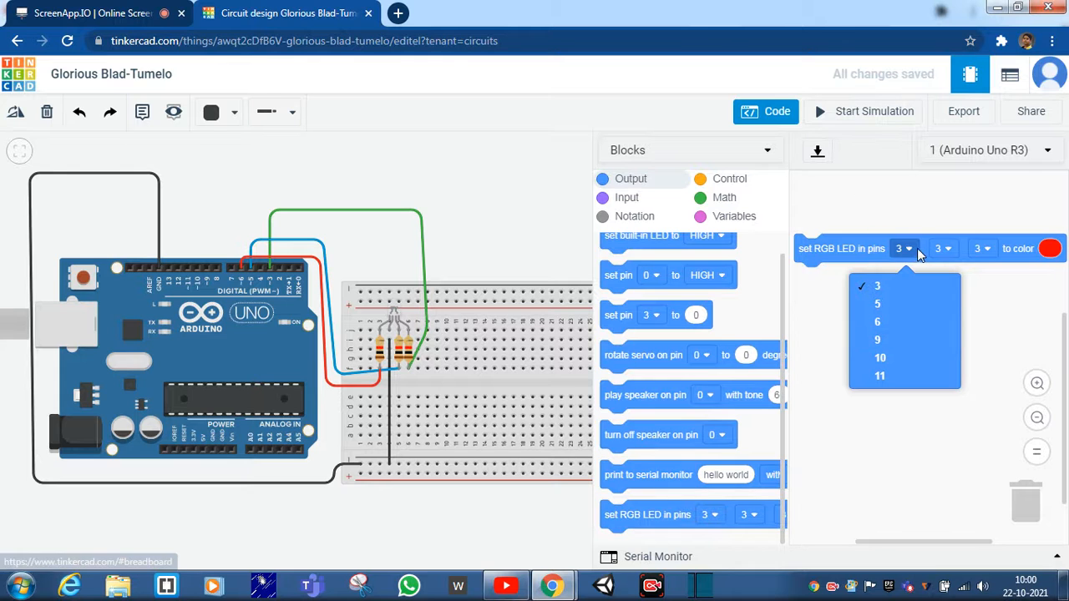
{"action": "left_click", "coordinate": [941, 247]}
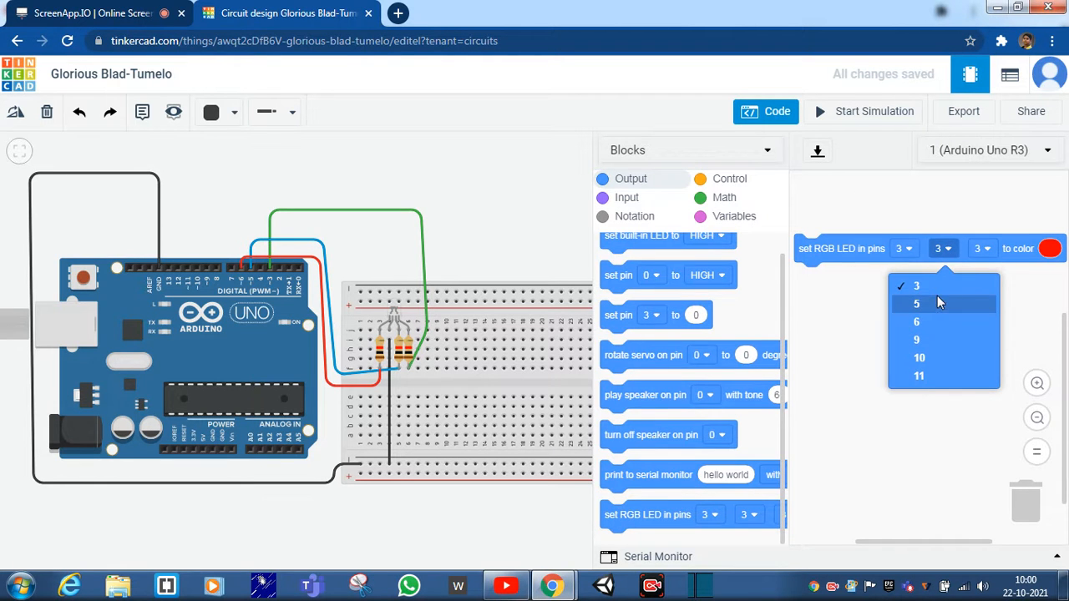
{"action": "left_click", "coordinate": [939, 304]}
{"action": "left_click", "coordinate": [982, 248]}
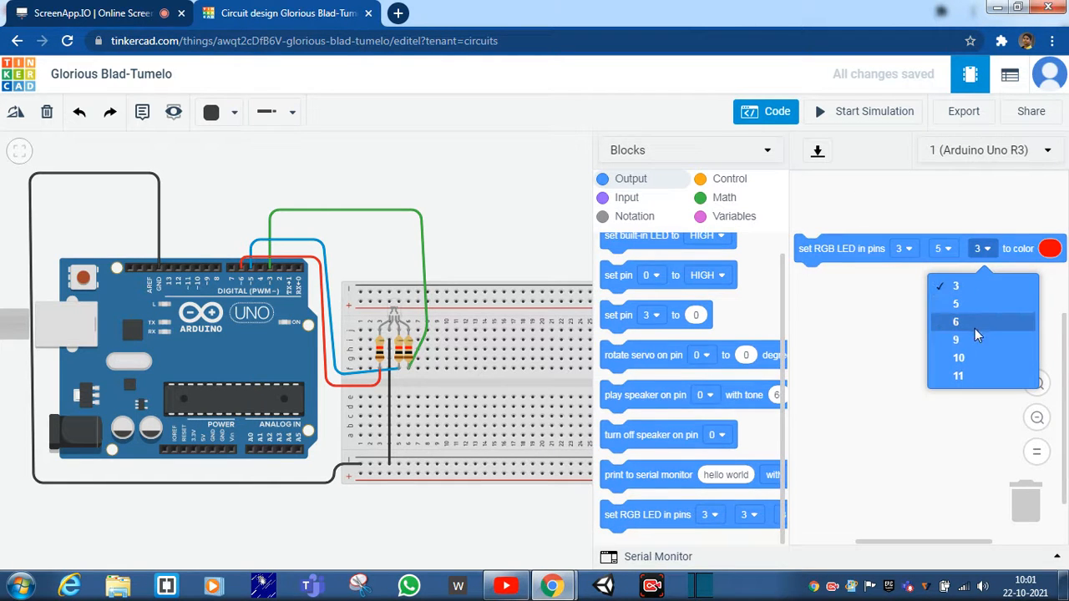
{"action": "left_click", "coordinate": [974, 325]}
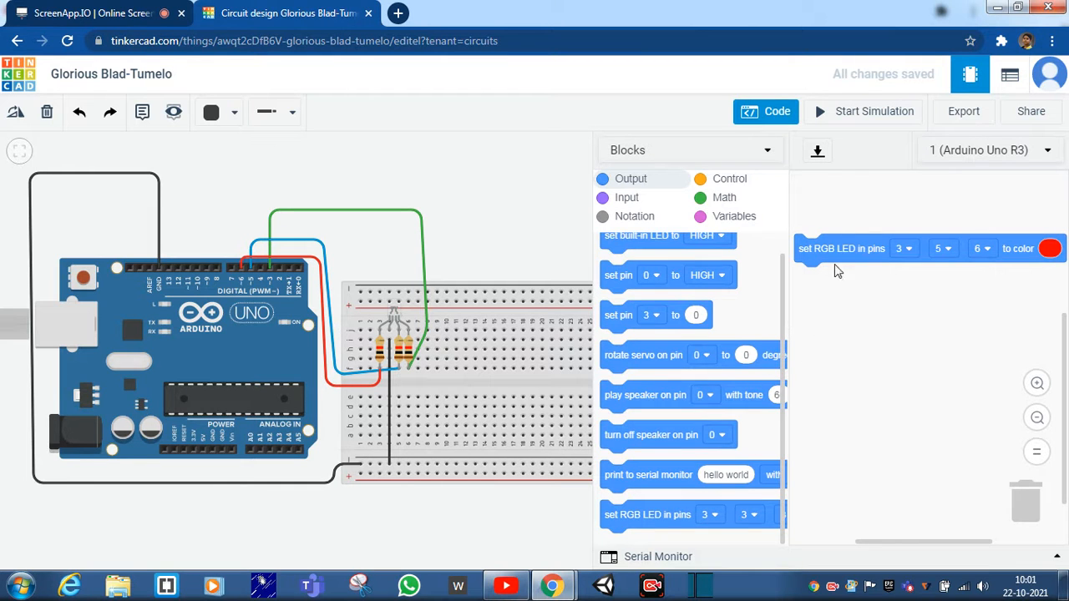
Step: Duplicate the set RGB LED block twice and stack both copies beneath the original
{"action": "right_click", "coordinate": [812, 250]}
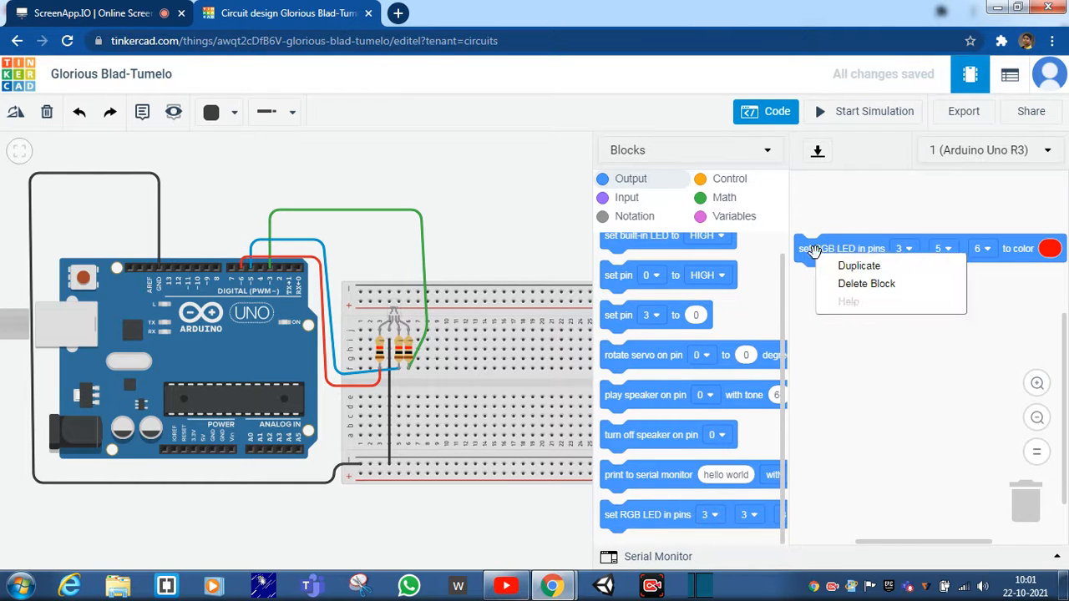
{"action": "left_click", "coordinate": [866, 269]}
{"action": "left_click_drag", "start_coordinate": [864, 270], "coordinate": [810, 275]}
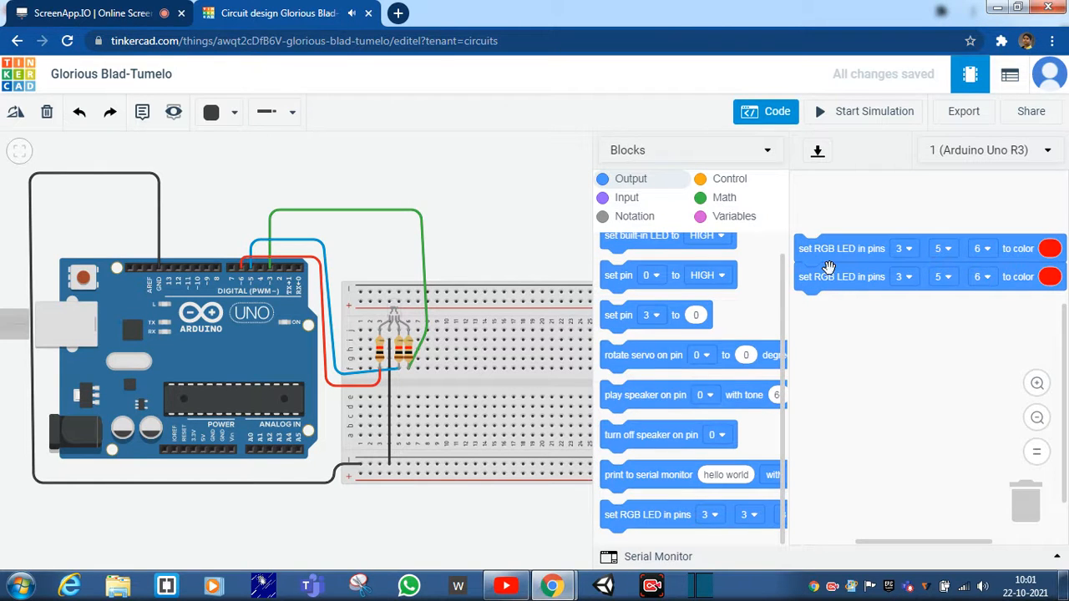
{"action": "right_click", "coordinate": [825, 282]}
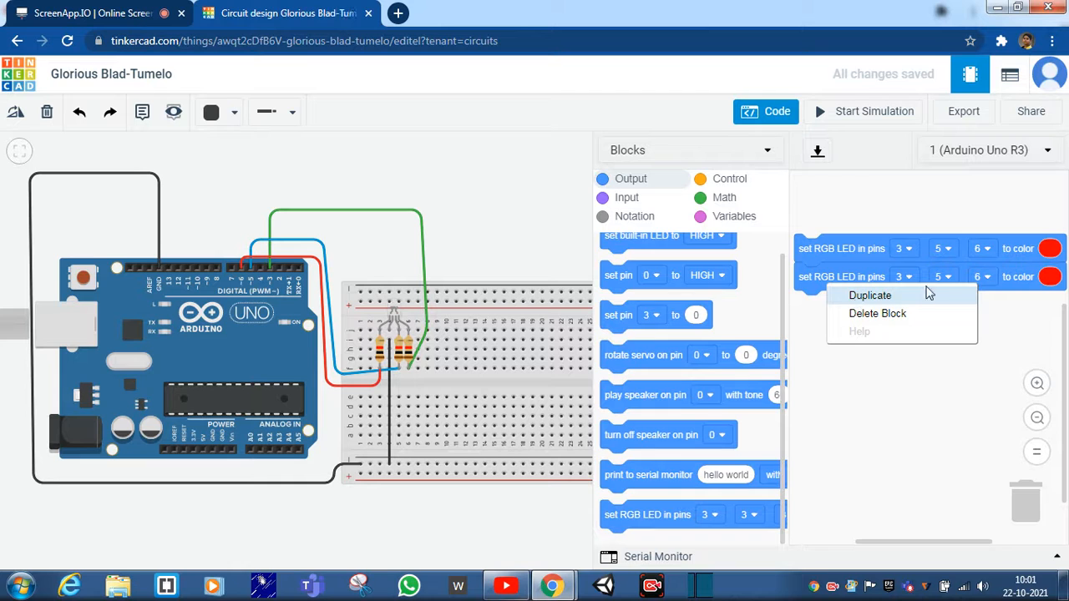
{"action": "left_click", "coordinate": [860, 296]}
{"action": "left_click_drag", "start_coordinate": [889, 251], "coordinate": [794, 314]}
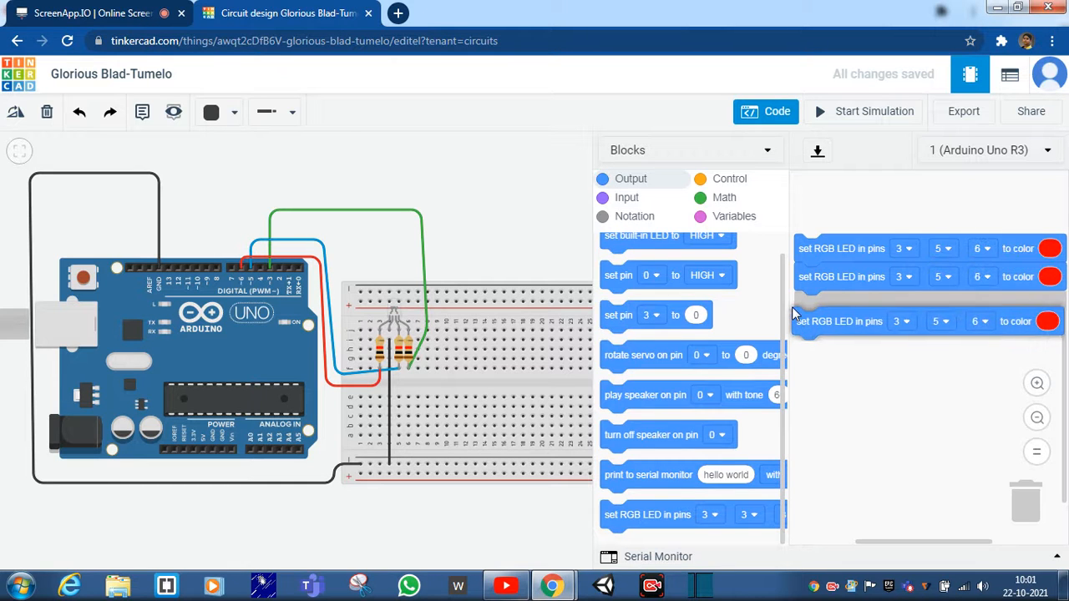
Step: Insert a wait block after the first and second RGB LED blocks and set the first wait to 5 seconds
{"action": "scroll", "coordinate": [693, 284], "scroll_direction": "up", "scroll_amount": 1}
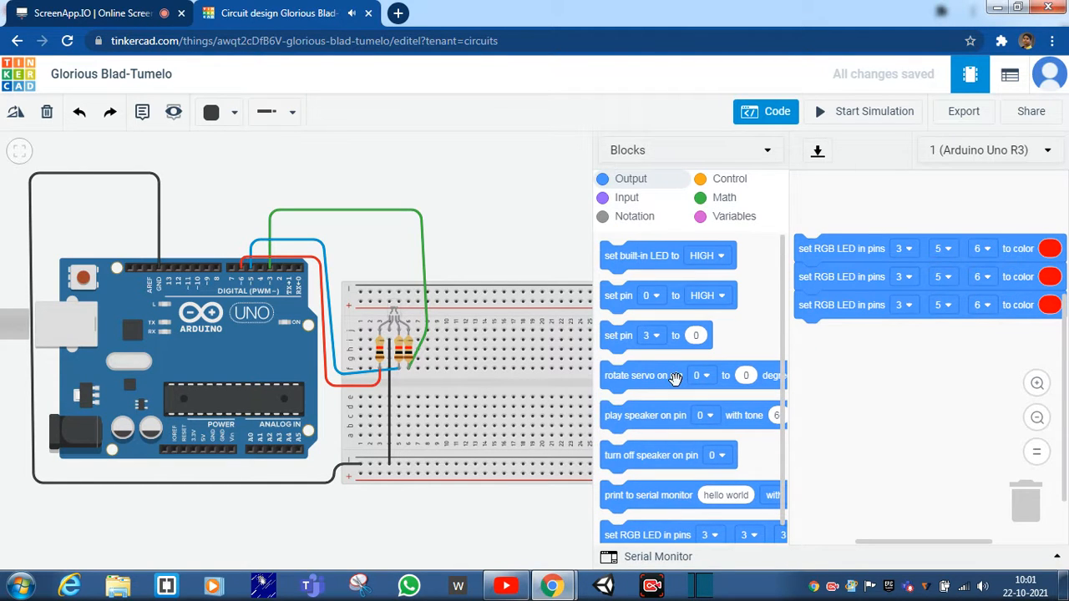
{"action": "left_click", "coordinate": [742, 187]}
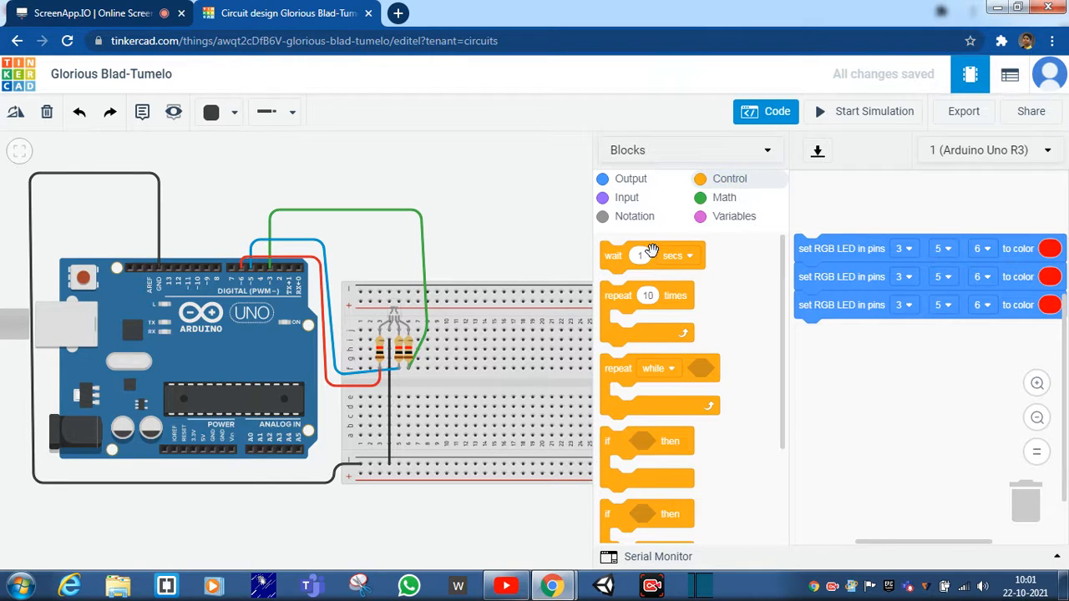
{"action": "left_click_drag", "start_coordinate": [647, 253], "coordinate": [842, 279]}
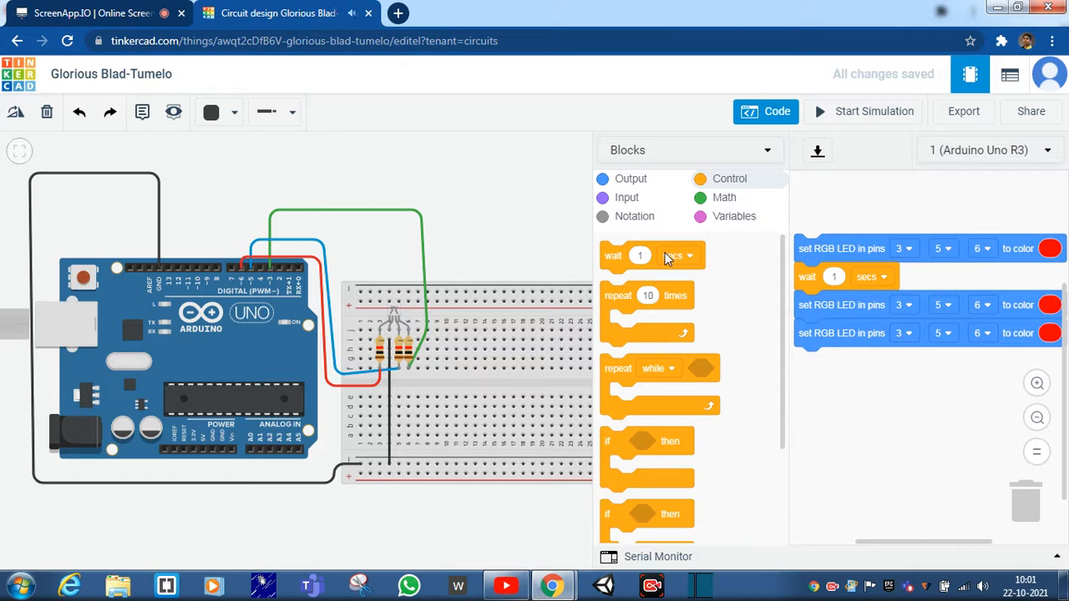
{"action": "left_click_drag", "start_coordinate": [651, 255], "coordinate": [872, 336]}
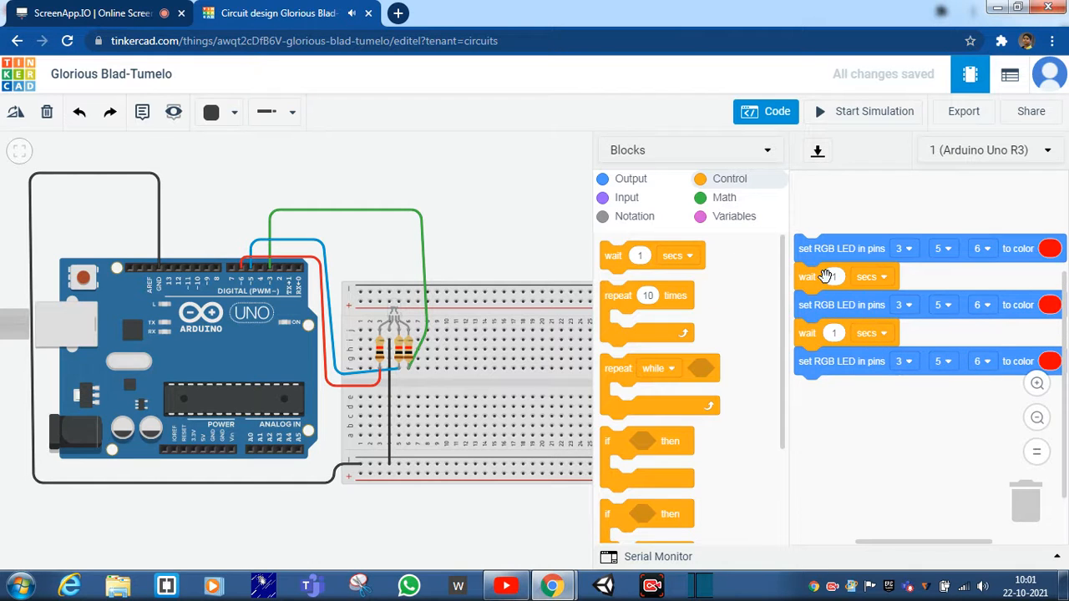
{"action": "left_click", "coordinate": [833, 277]}
{"action": "type", "text": "5"}
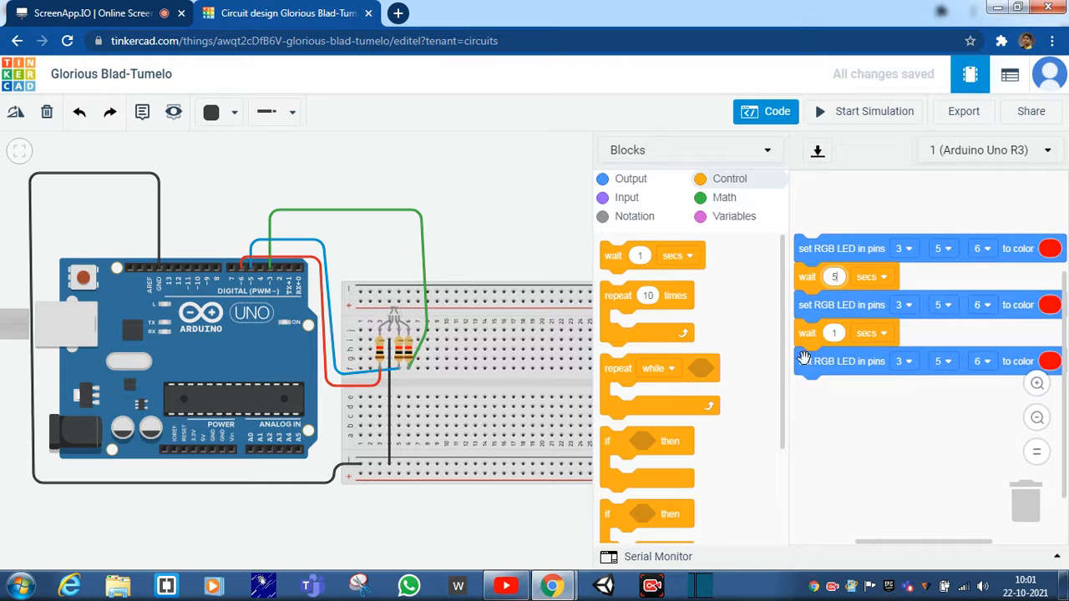
Step: Set the second wait to 5 seconds and add a 5-second wait block after the third RGB LED block
{"action": "left_click", "coordinate": [835, 333]}
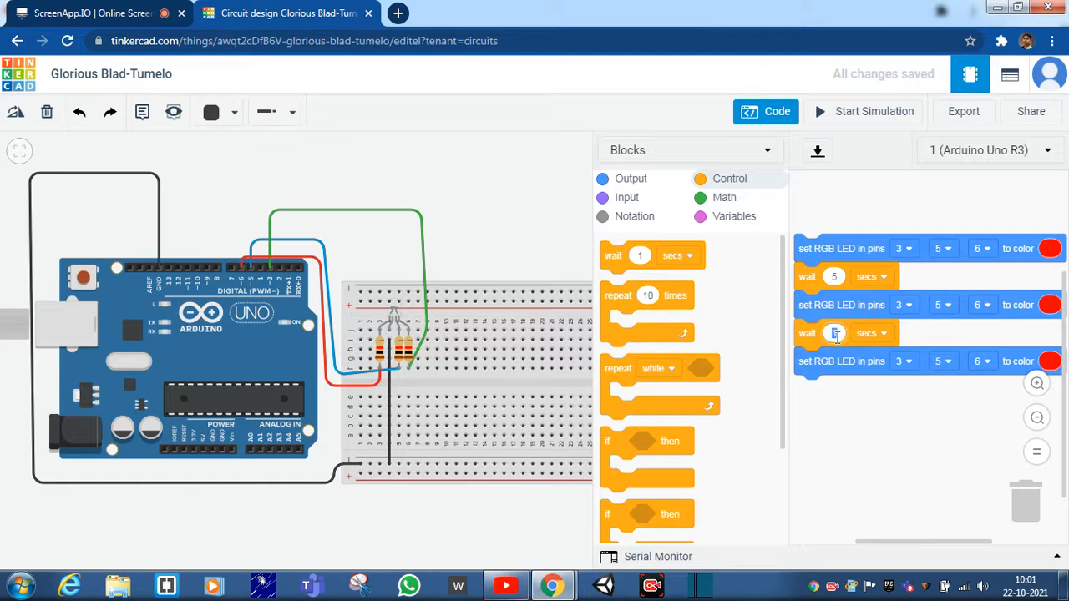
{"action": "type", "text": "5"}
{"action": "left_click_drag", "start_coordinate": [638, 254], "coordinate": [839, 401]}
{"action": "left_click", "coordinate": [835, 390]}
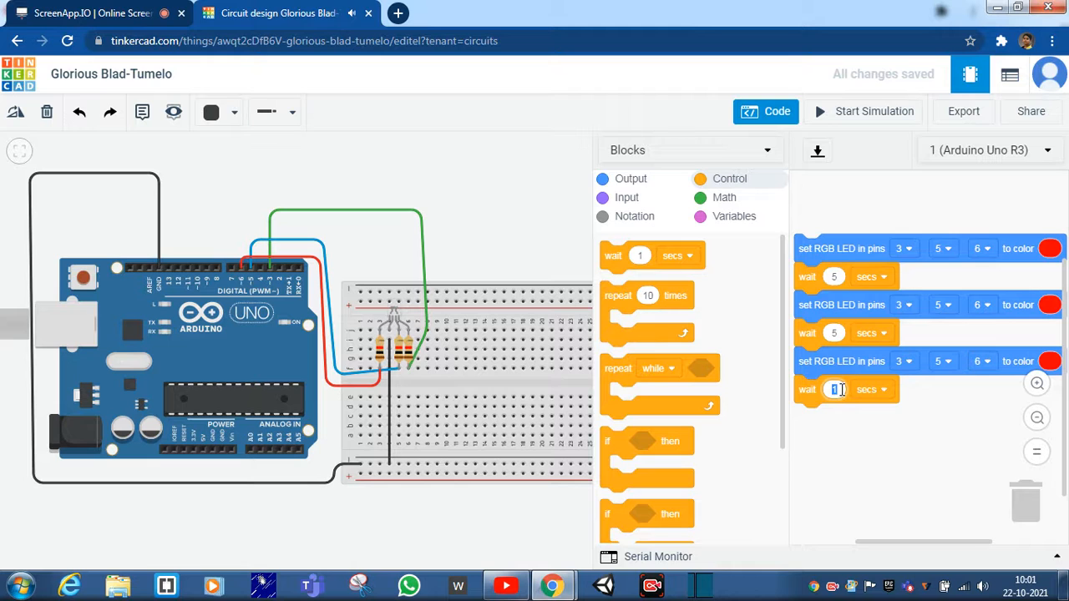
{"action": "type", "text": "5"}
{"action": "left_click", "coordinate": [892, 436]}
Step: Set the second RGB LED block's colour to bright yellow and the third block's colour to green
{"action": "left_click_drag", "start_coordinate": [943, 547], "coordinate": [978, 529]}
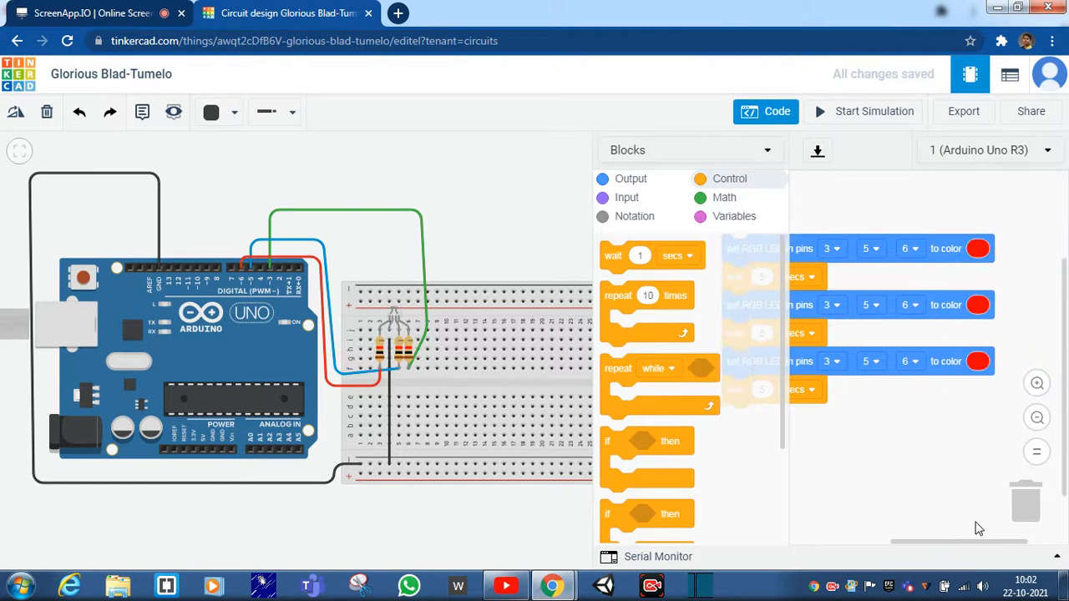
{"action": "left_click", "coordinate": [975, 307]}
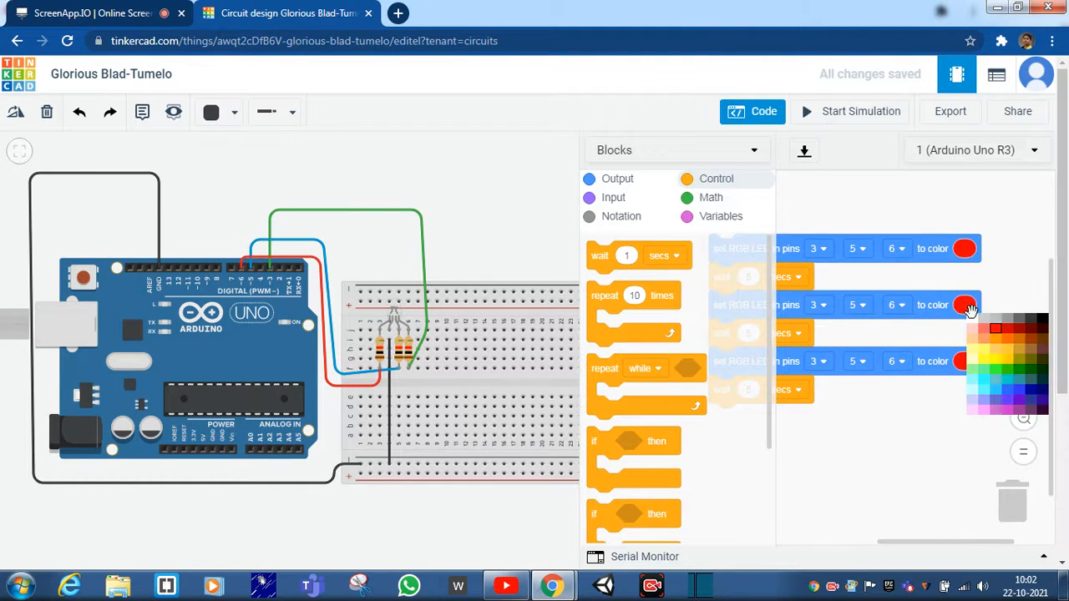
{"action": "left_click", "coordinate": [982, 351]}
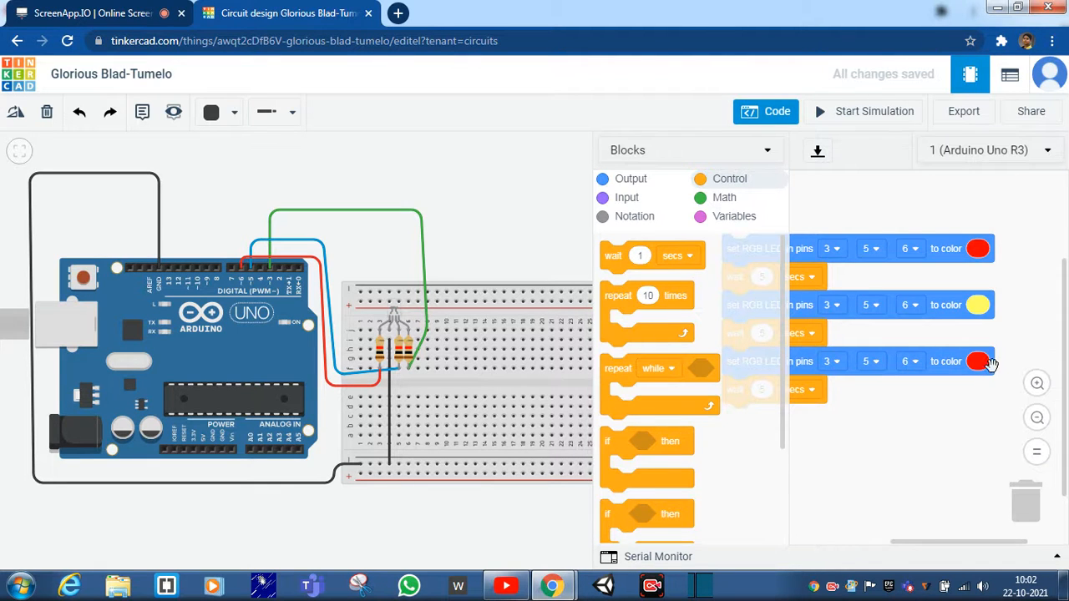
{"action": "left_click", "coordinate": [978, 304]}
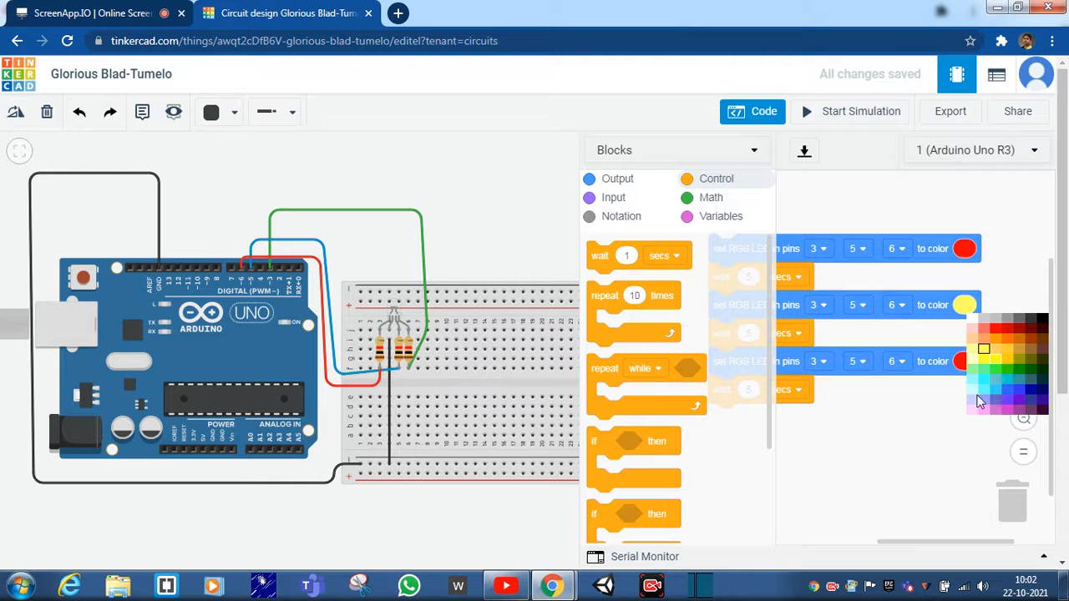
{"action": "left_click", "coordinate": [995, 359]}
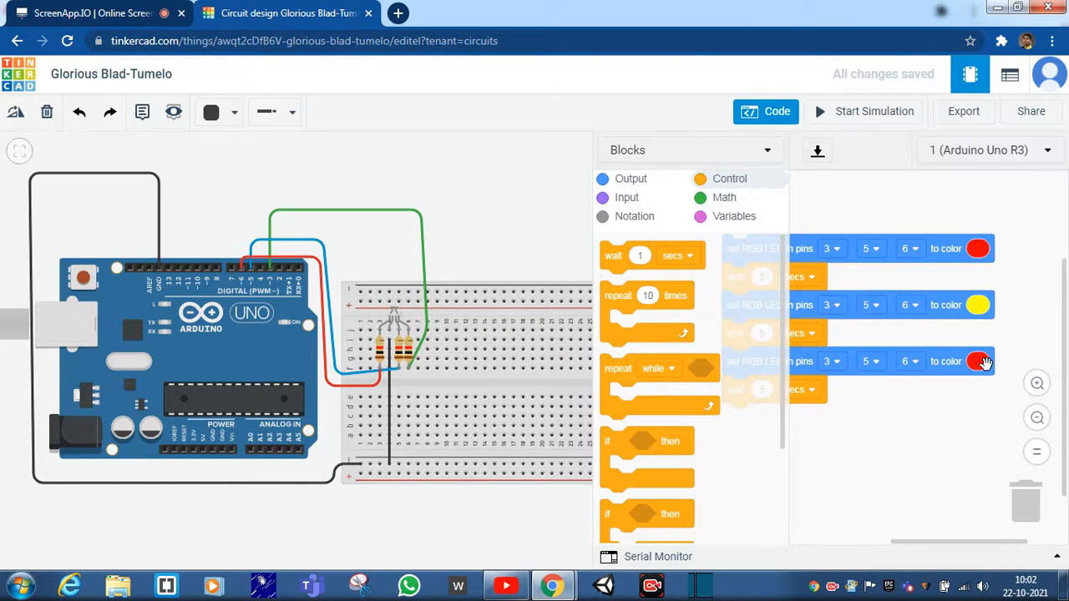
{"action": "left_click", "coordinate": [978, 360]}
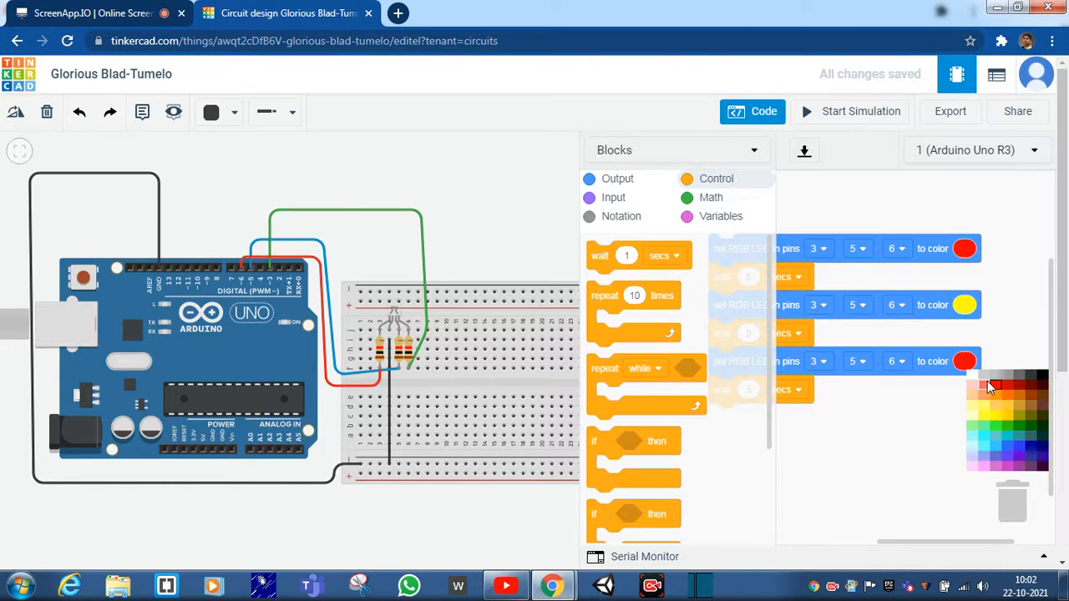
{"action": "left_click", "coordinate": [1008, 426]}
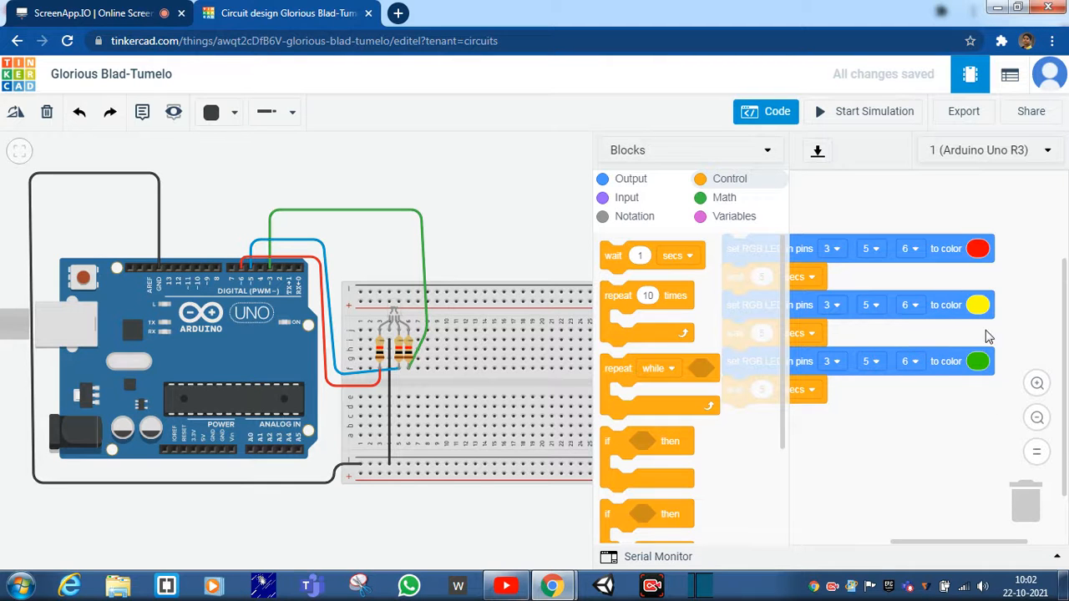
Step: Change the second RGB LED block's colour to green and the third block's colour to yellow
{"action": "left_click", "coordinate": [975, 304]}
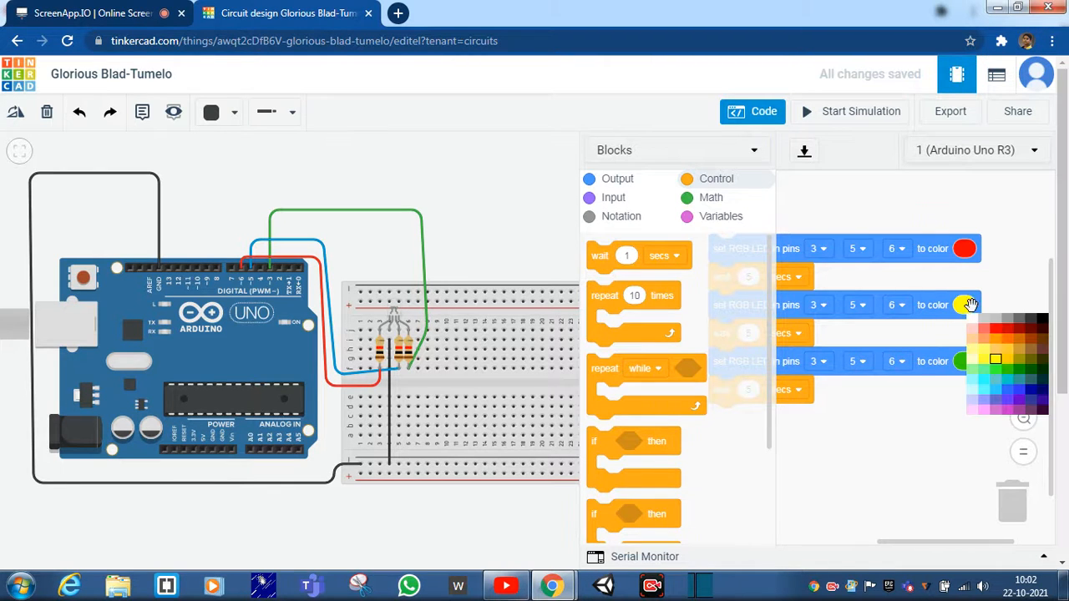
{"action": "left_click", "coordinate": [1009, 370]}
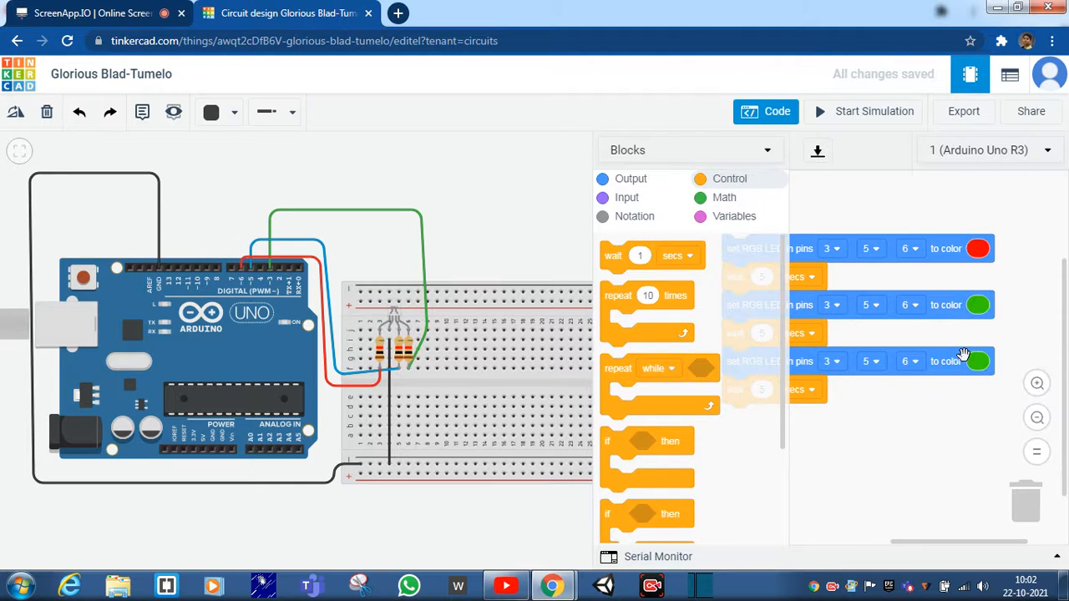
{"action": "left_click", "coordinate": [978, 366]}
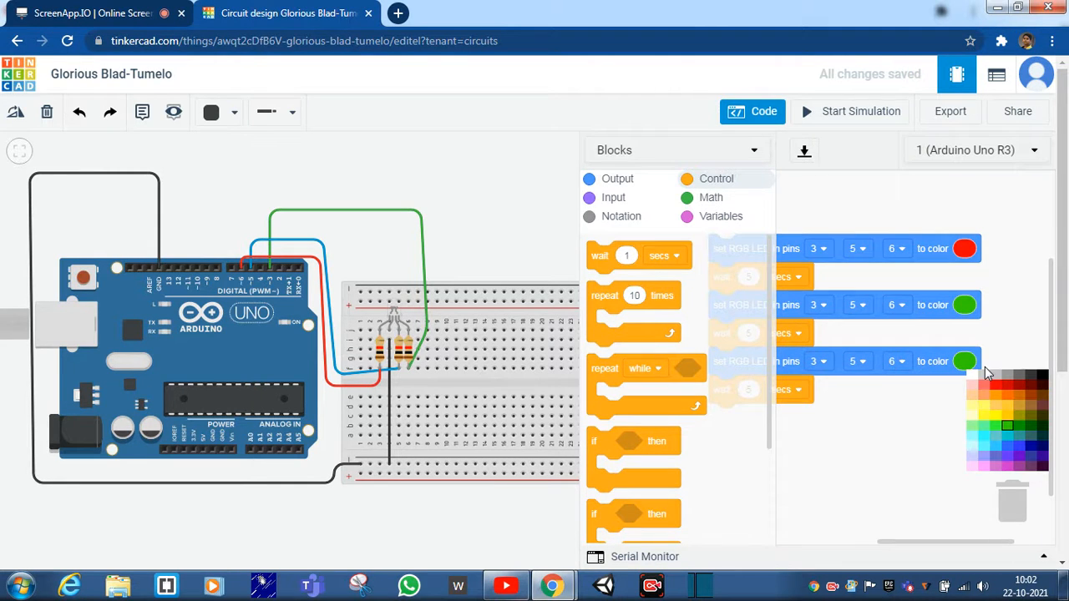
{"action": "left_click", "coordinate": [994, 414]}
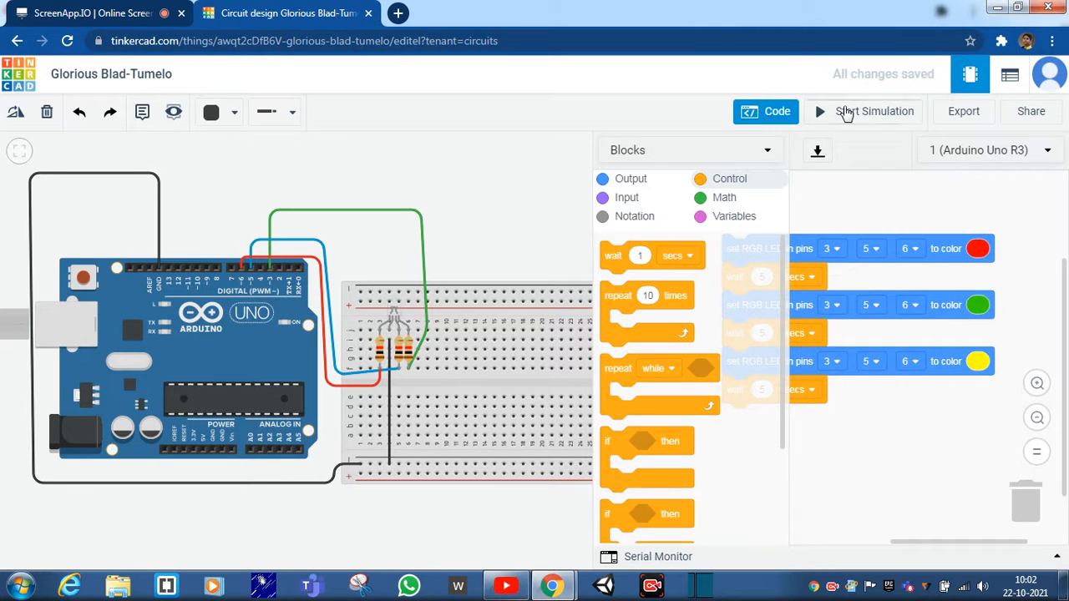
Step: Check the LED colours in the simulation against the code blocks and stop the simulation
{"action": "left_click", "coordinate": [770, 113]}
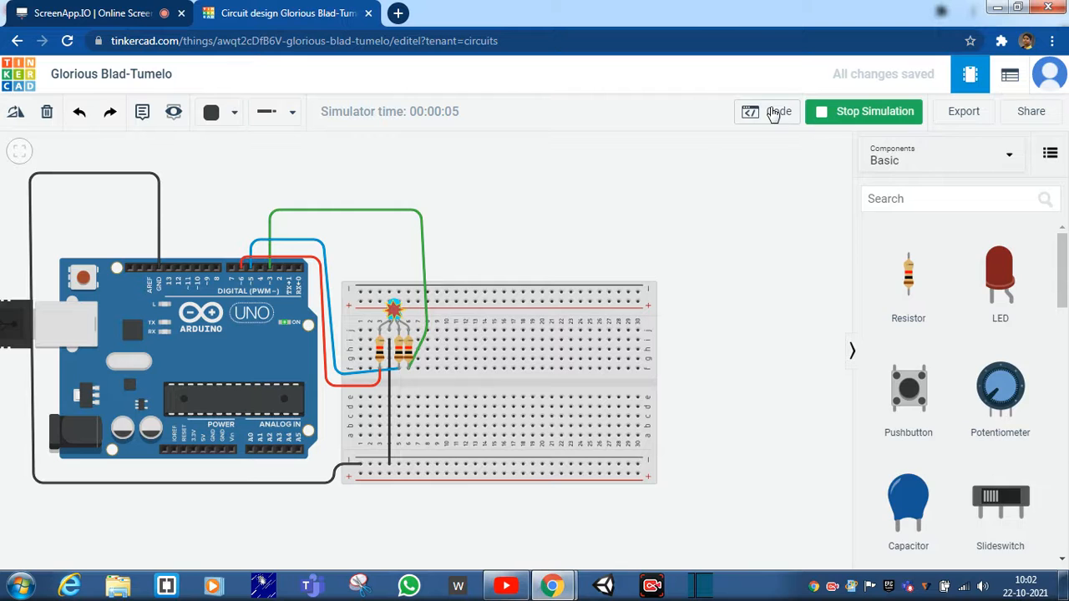
{"action": "left_click", "coordinate": [773, 115]}
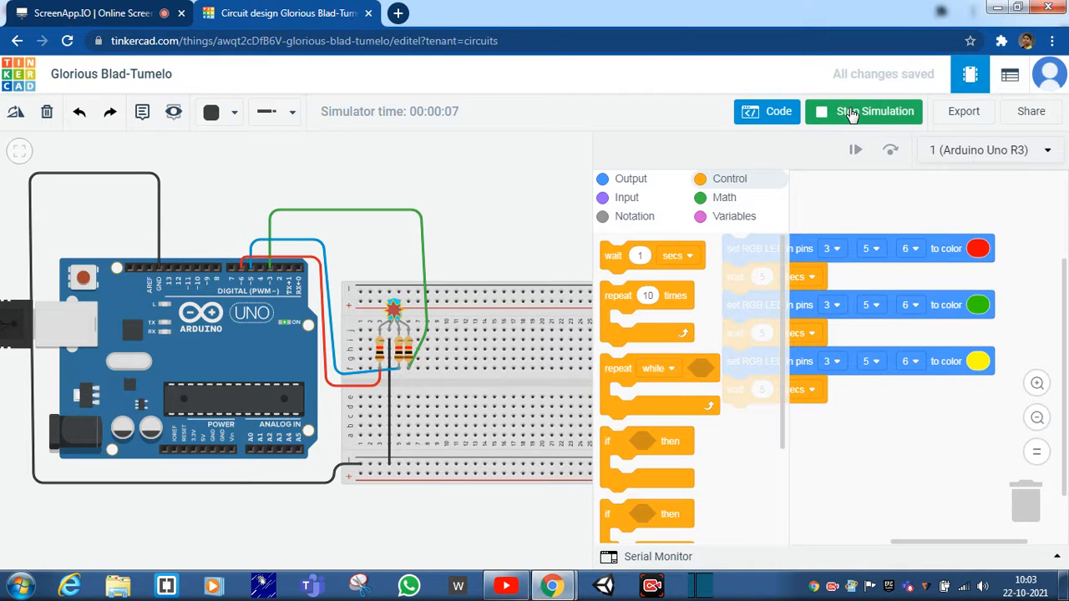
{"action": "left_click", "coordinate": [851, 115]}
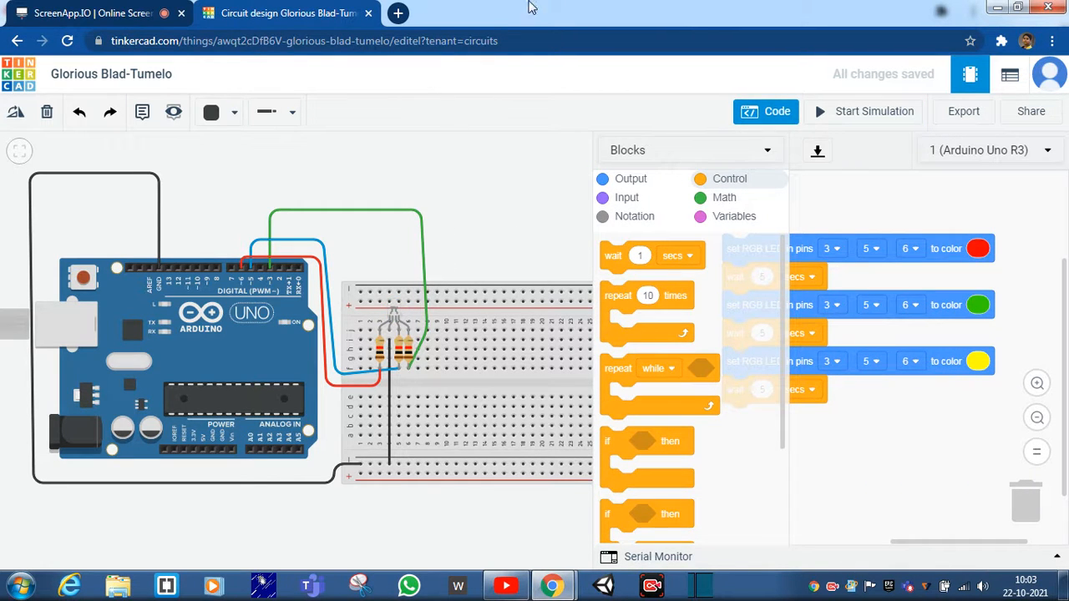
Step: Set the resistance of resistor 1, connected to the green wire, to 100 Ω
{"action": "left_click", "coordinate": [382, 357]}
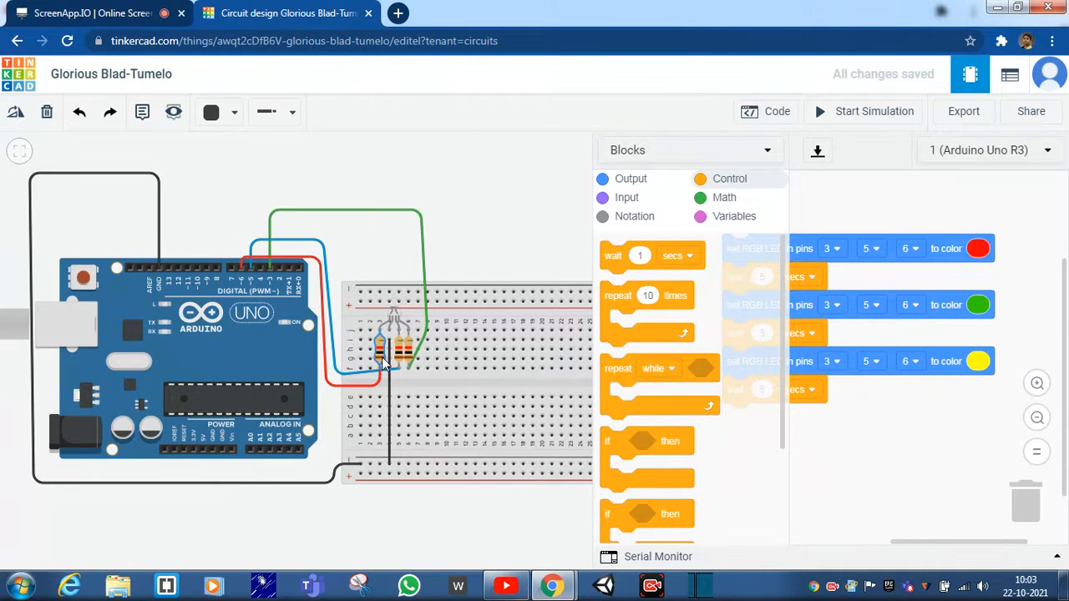
{"action": "left_click", "coordinate": [382, 365]}
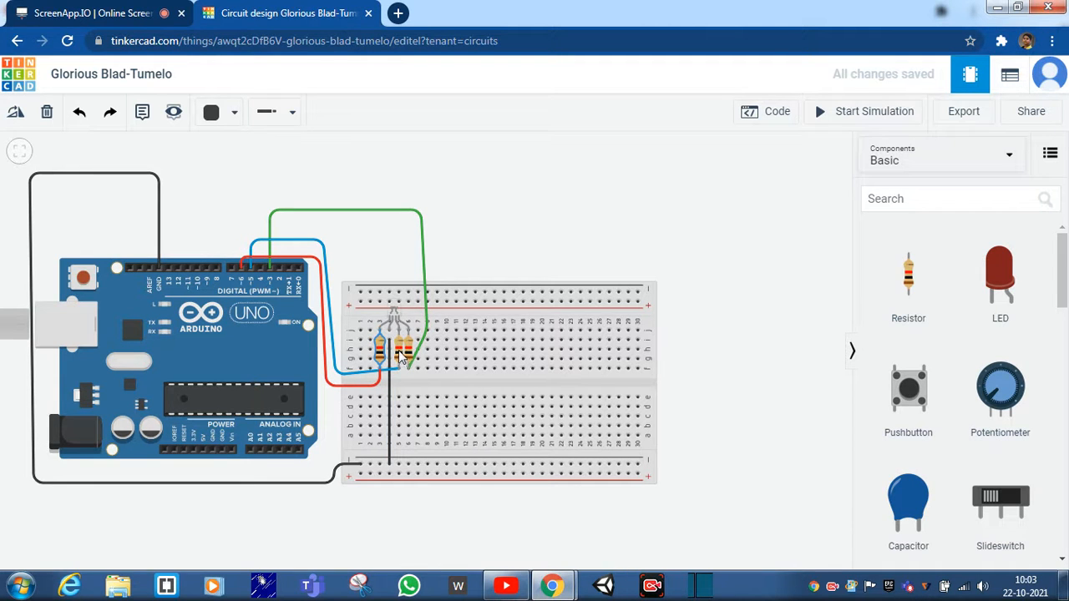
{"action": "left_click", "coordinate": [406, 357]}
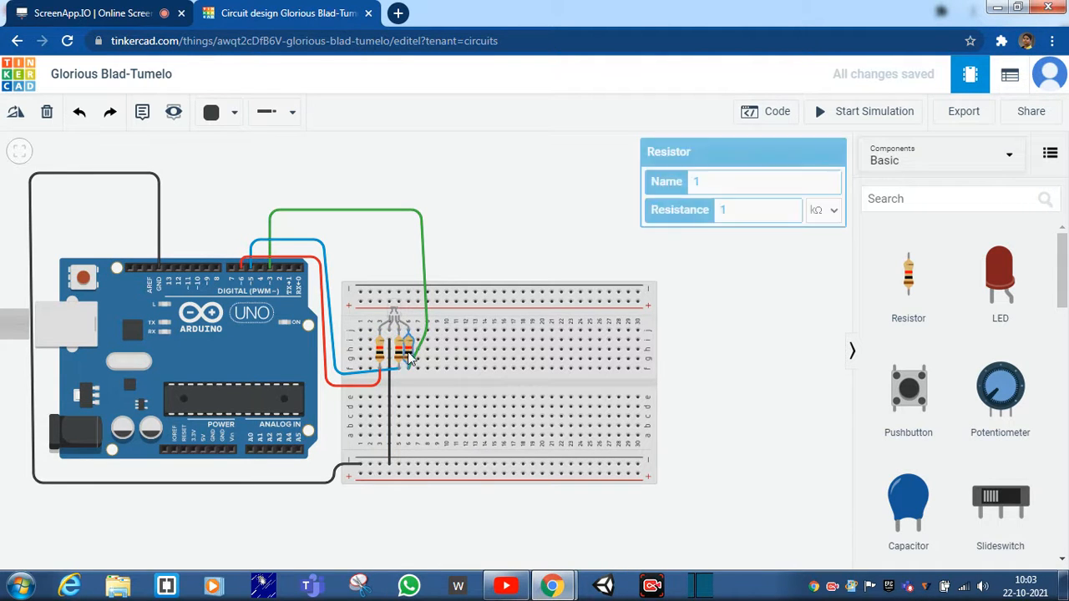
{"action": "left_click", "coordinate": [823, 213]}
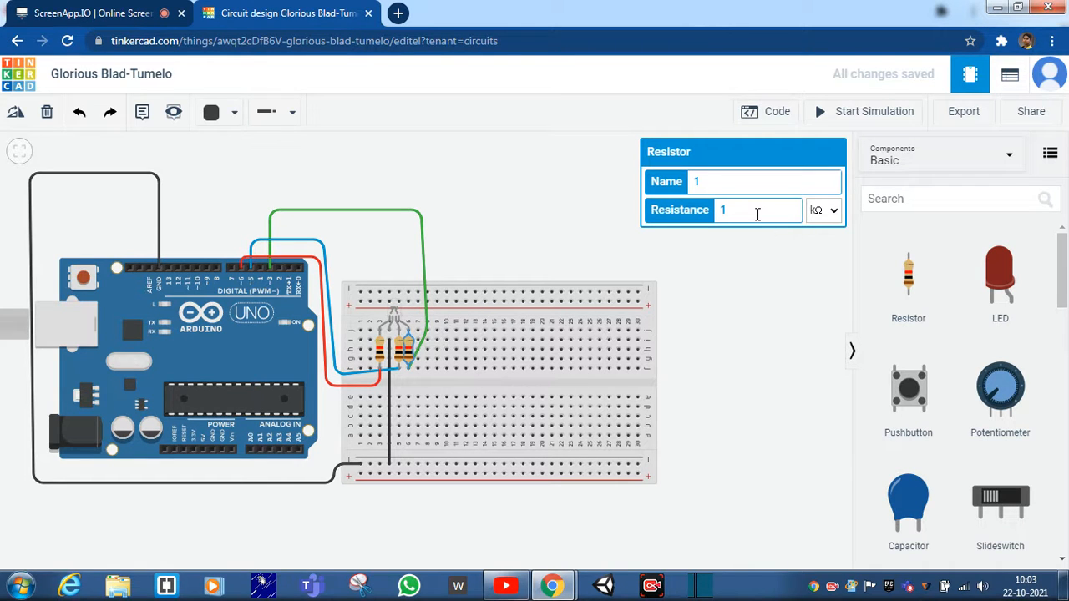
{"action": "left_click", "coordinate": [731, 216]}
{"action": "type", "text": "00"}
{"action": "left_click", "coordinate": [837, 215]}
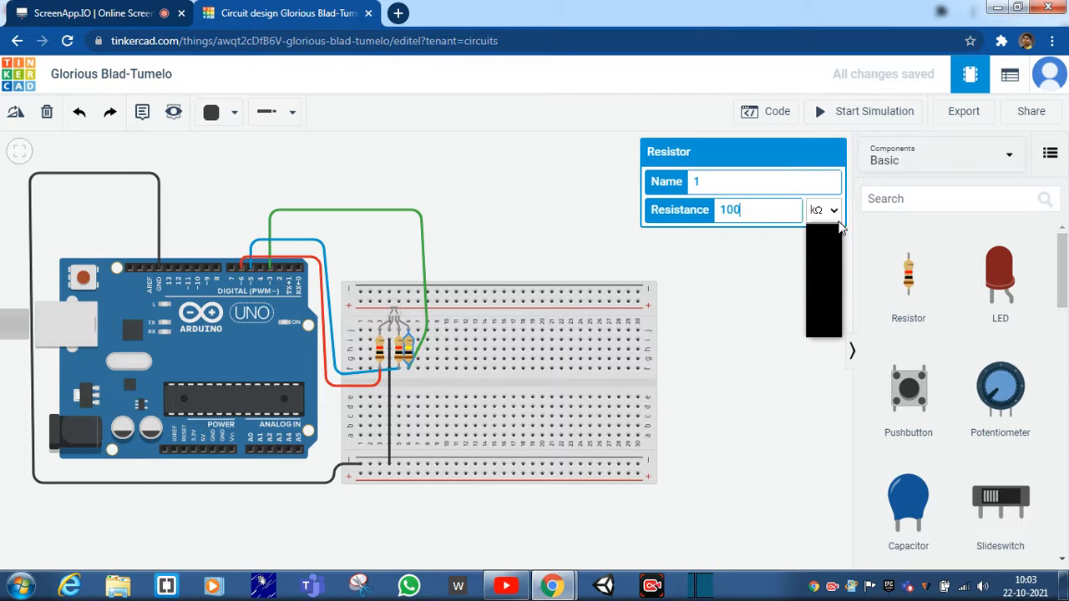
{"action": "left_click", "coordinate": [837, 290]}
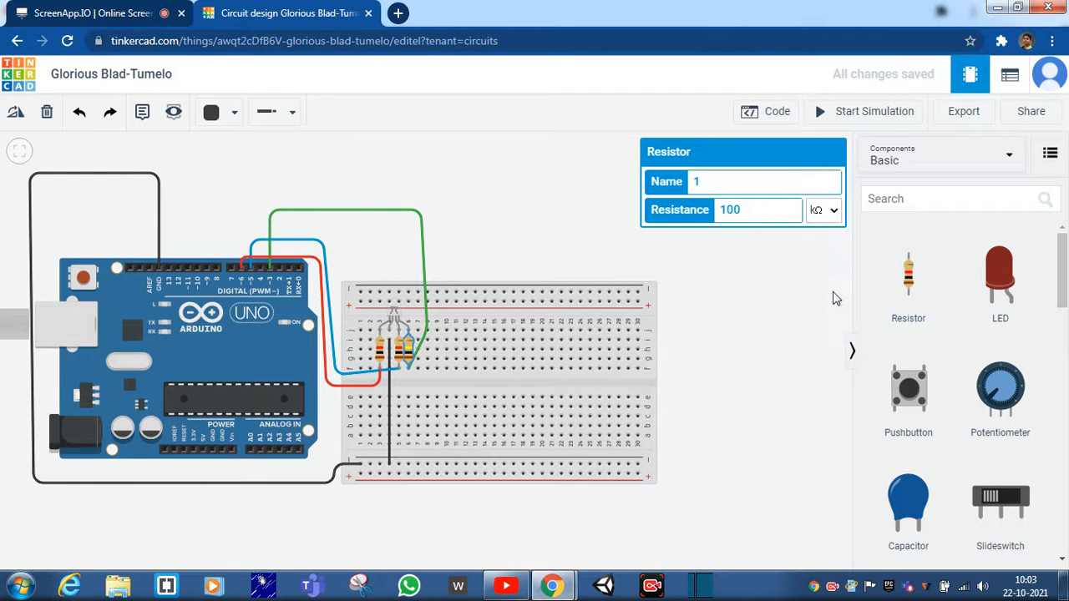
{"action": "left_click", "coordinate": [643, 260]}
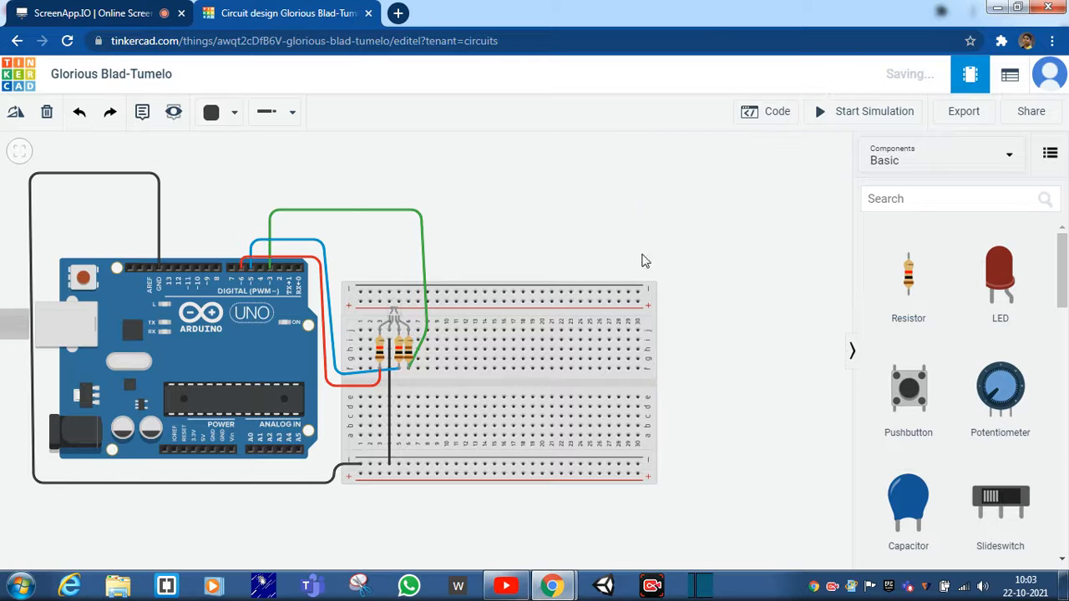
Step: Set the resistance of resistor 2, connected to the blue wire, to 100 Ω
{"action": "left_click", "coordinate": [401, 355]}
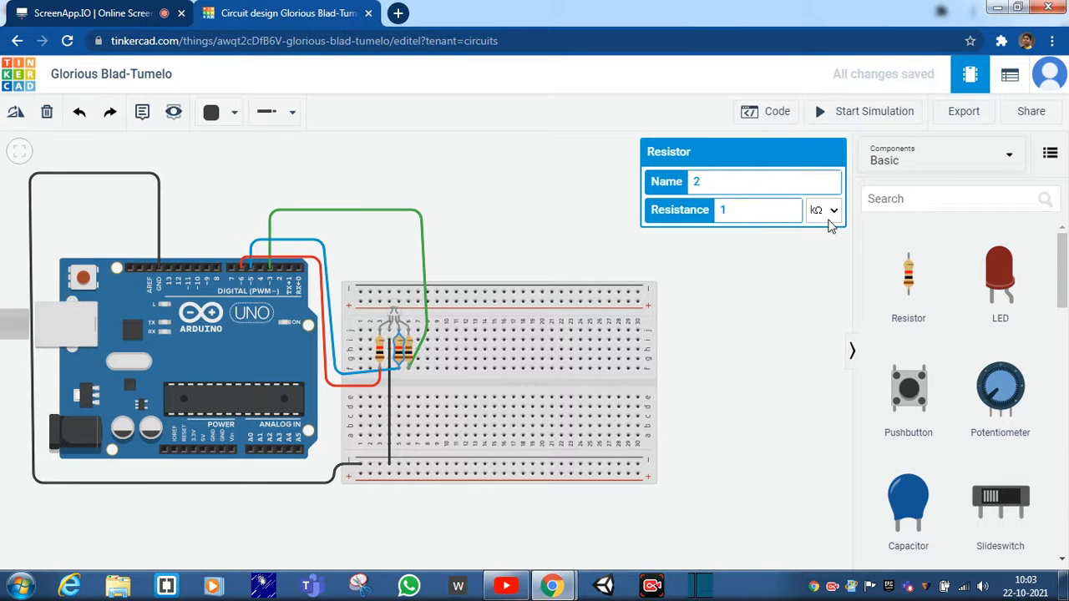
{"action": "left_click", "coordinate": [826, 213]}
{"action": "left_click", "coordinate": [802, 277]}
{"action": "left_click", "coordinate": [738, 210]}
{"action": "key", "text": "ctrl+a"}
{"action": "type", "text": "100"}
Step: Set the resistance of resistor 3, connected to the red wire, to 100 Ω
{"action": "left_click", "coordinate": [403, 351]}
{"action": "left_click", "coordinate": [770, 203]}
{"action": "type", "text": "00"}
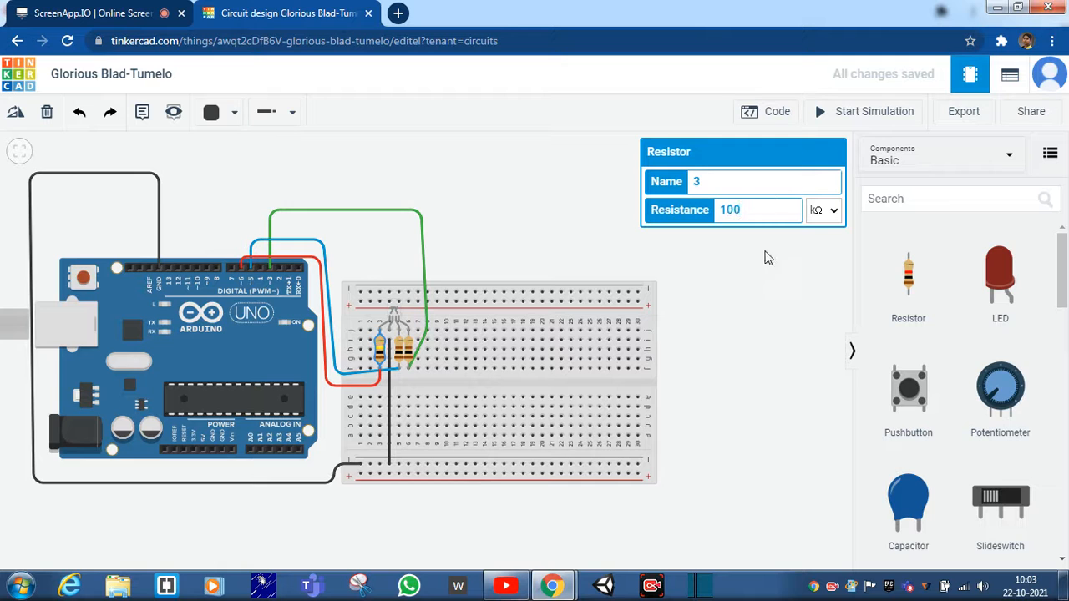
{"action": "left_click", "coordinate": [833, 210]}
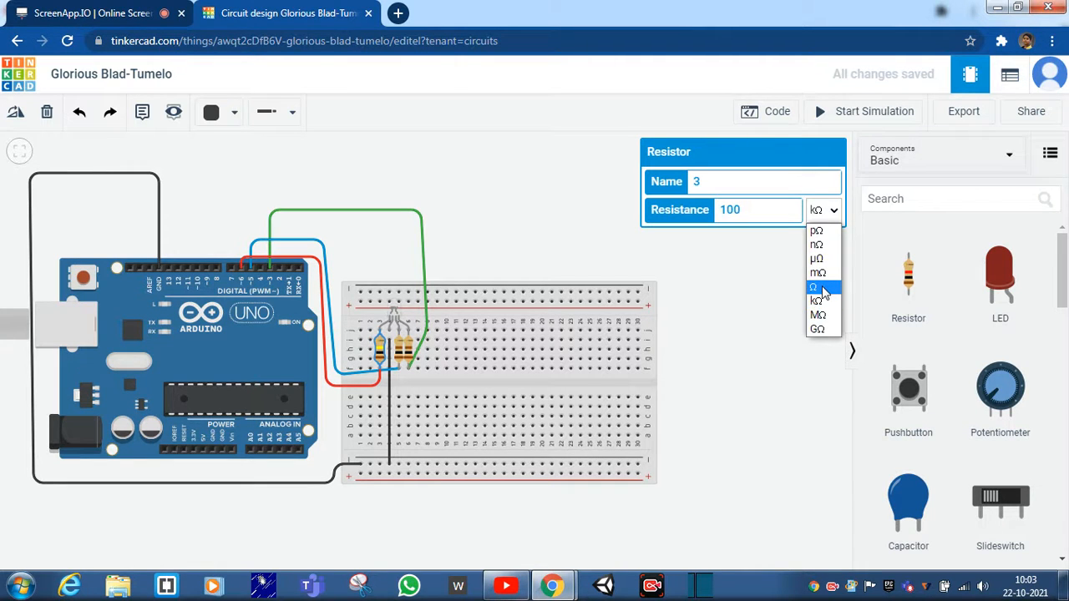
{"action": "left_click", "coordinate": [814, 287]}
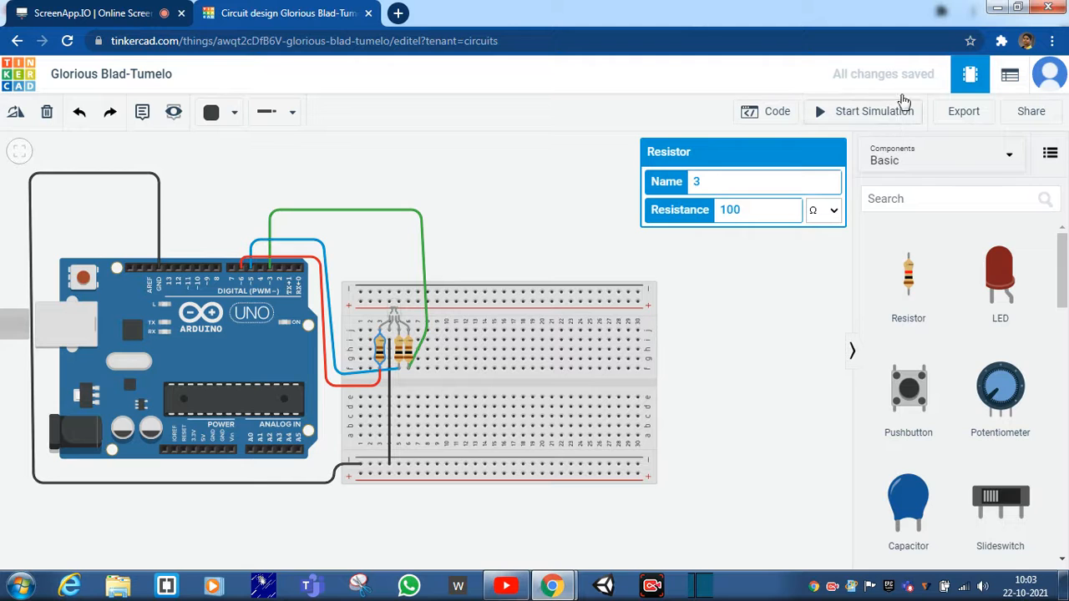
Step: Start the simulation and change resistor 3's resistance unit to kΩ
{"action": "left_click", "coordinate": [875, 114]}
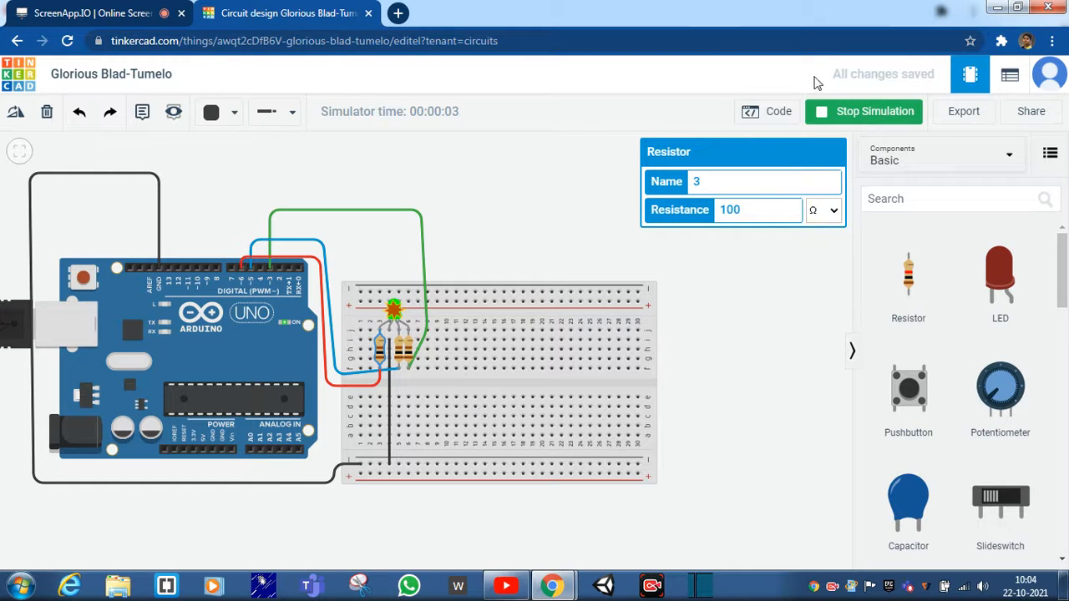
{"action": "left_click", "coordinate": [824, 211]}
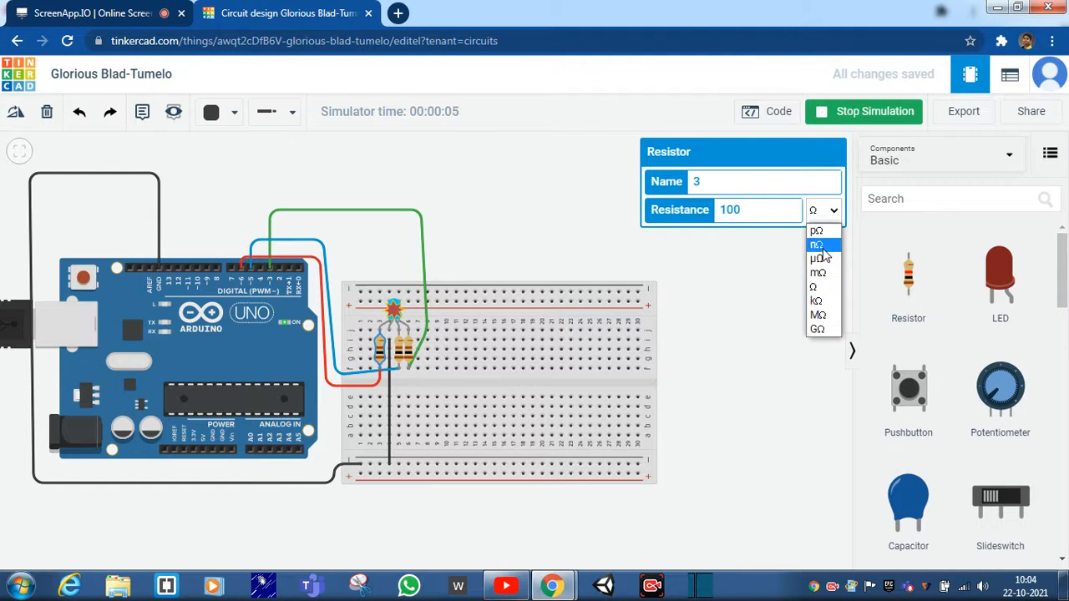
{"action": "left_click", "coordinate": [824, 286]}
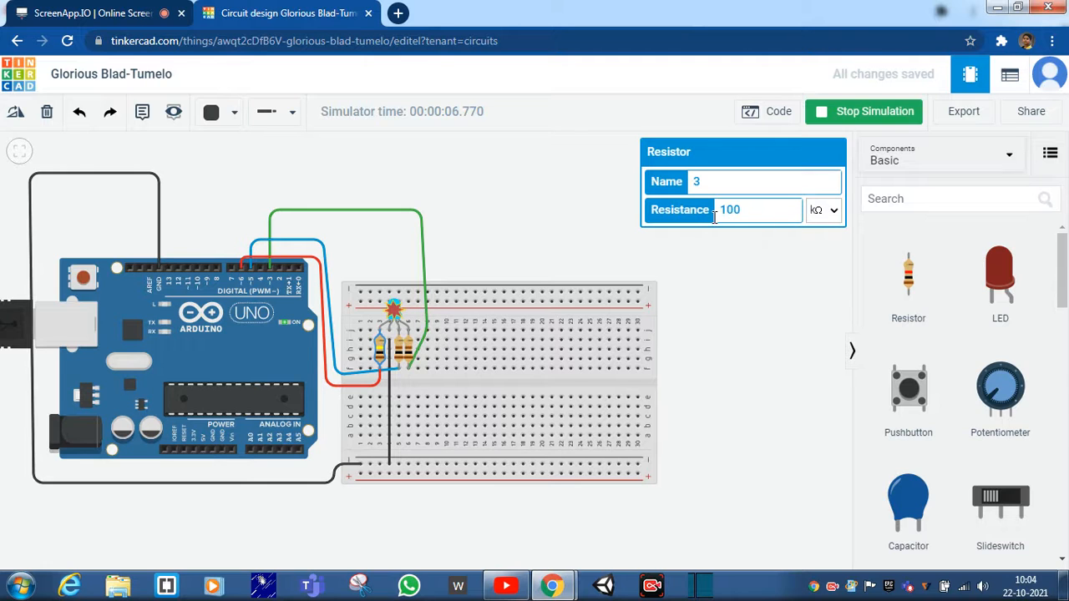
Step: Change the resistance unit of resistors 2 and 1 to kΩ while the simulation runs
{"action": "left_click", "coordinate": [401, 347]}
{"action": "left_click", "coordinate": [831, 211]}
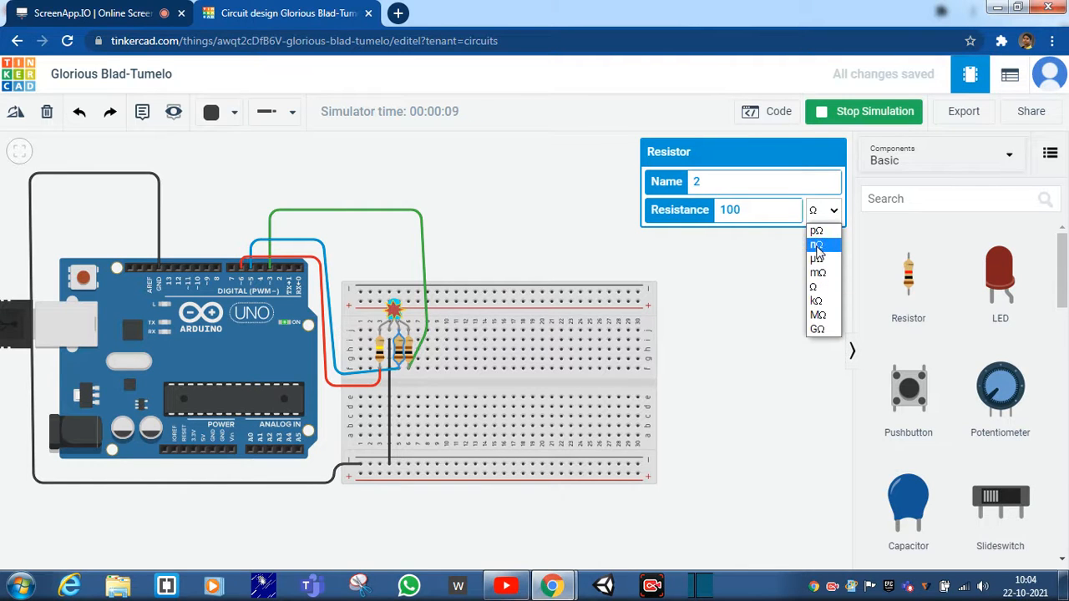
{"action": "left_click", "coordinate": [836, 306]}
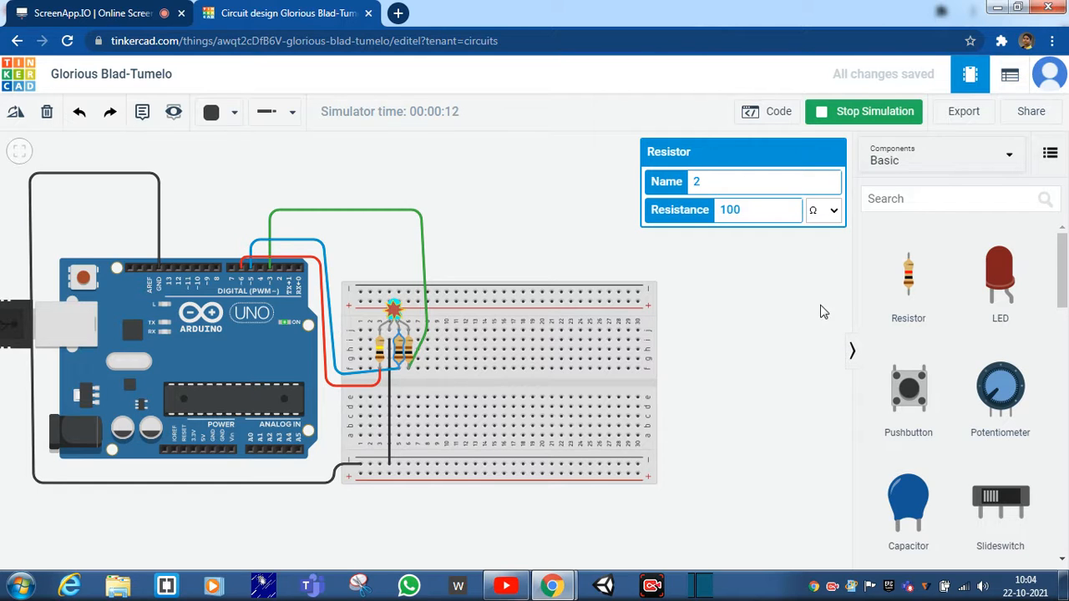
{"action": "left_click", "coordinate": [404, 349]}
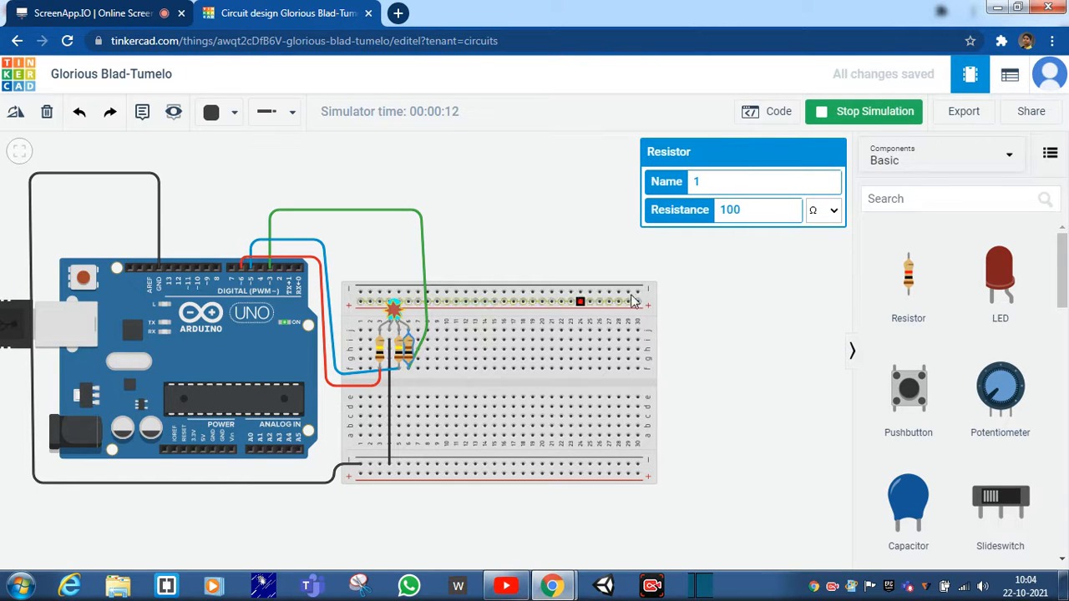
{"action": "left_click", "coordinate": [829, 214]}
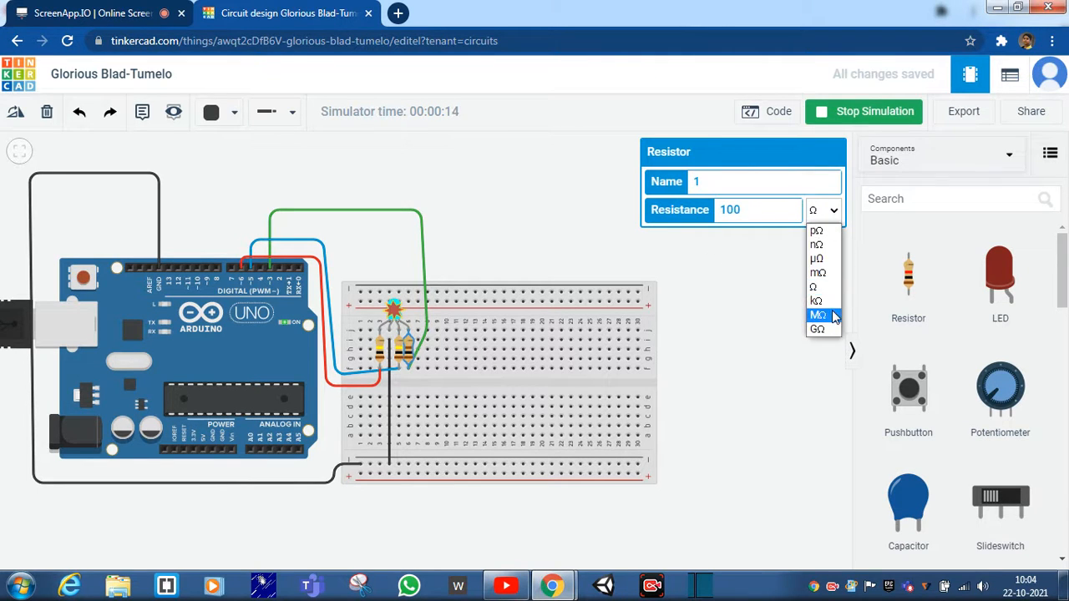
{"action": "left_click", "coordinate": [832, 310]}
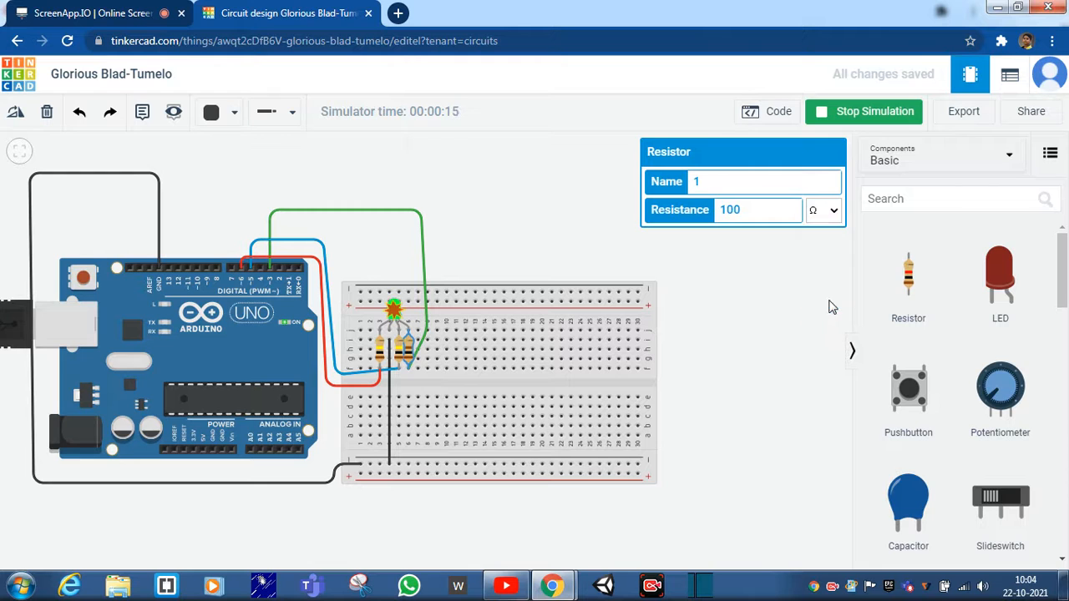
{"action": "left_click", "coordinate": [866, 115]}
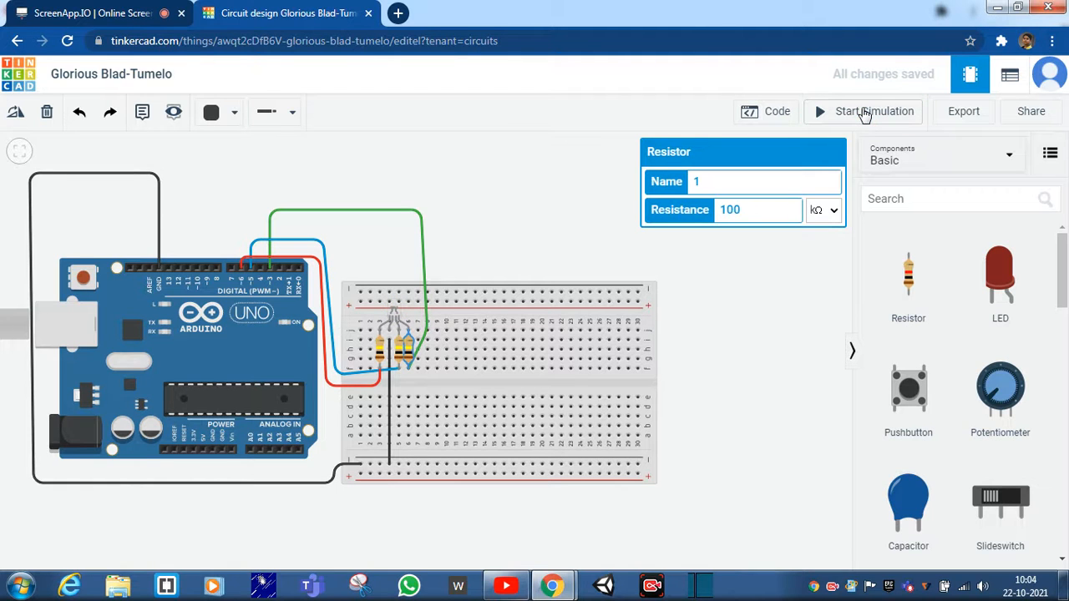
{"action": "left_click", "coordinate": [865, 116]}
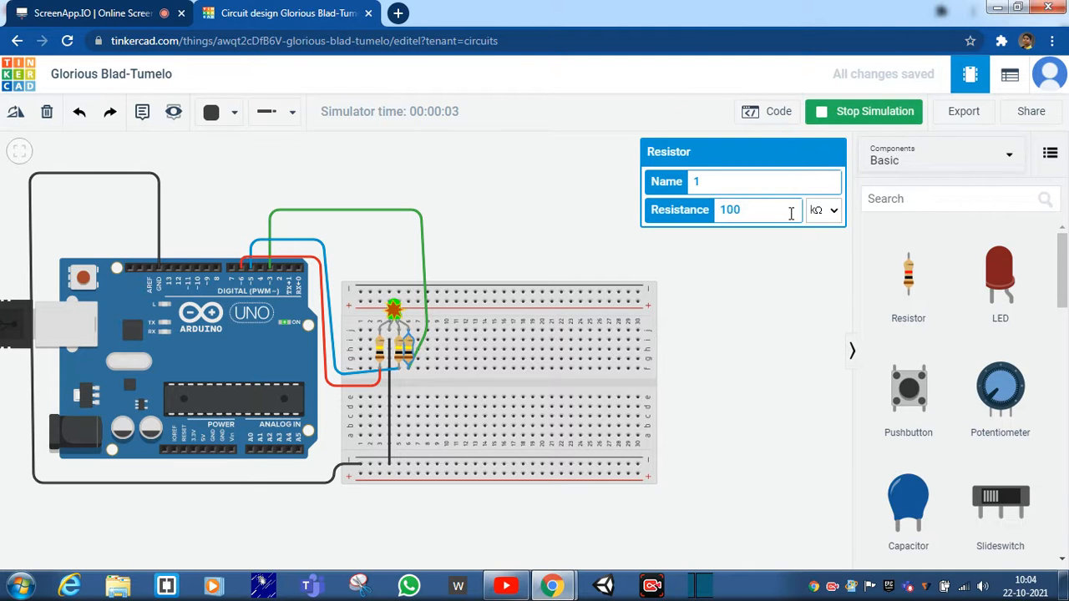
{"action": "type", "text": "0000000"}
Step: Set the resistance of resistor 2, connected to the blue wire, to 10000000 kΩ
{"action": "left_click", "coordinate": [399, 351]}
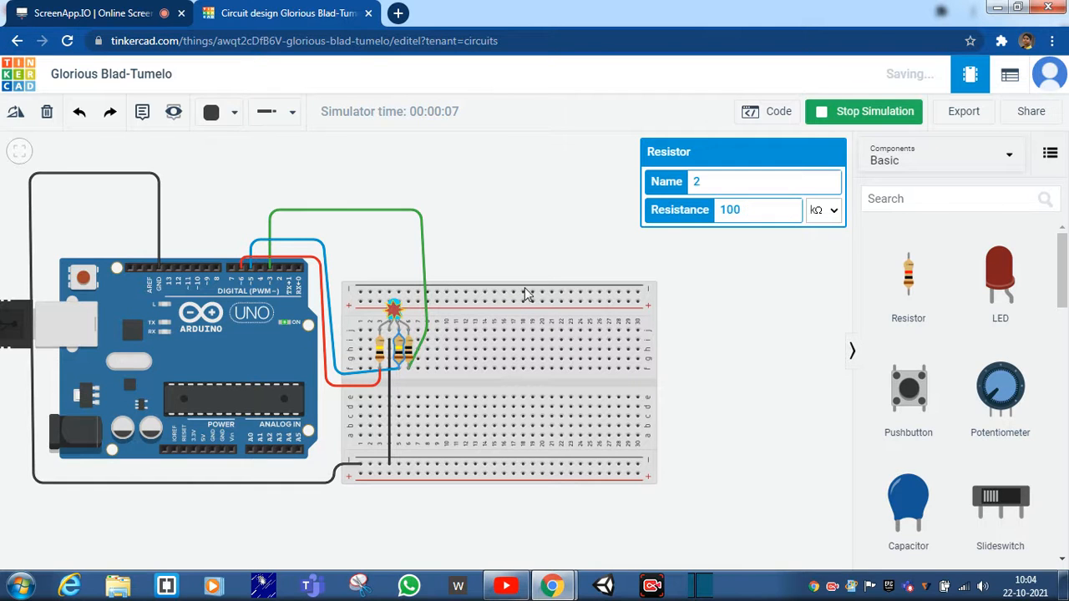
{"action": "left_click", "coordinate": [783, 218]}
{"action": "type", "text": "00000"}
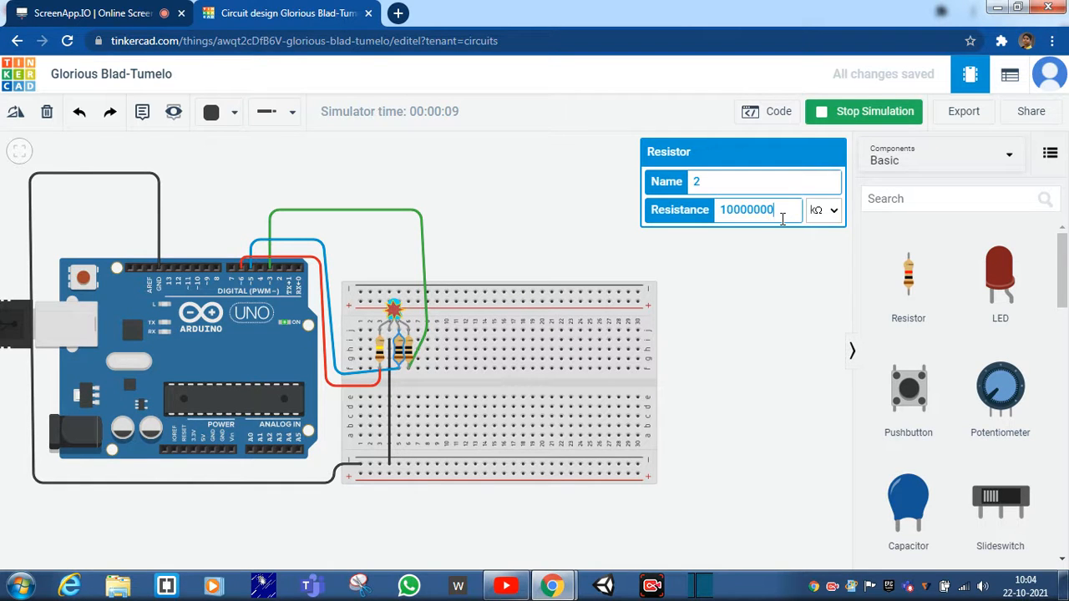
{"action": "left_click", "coordinate": [377, 347]}
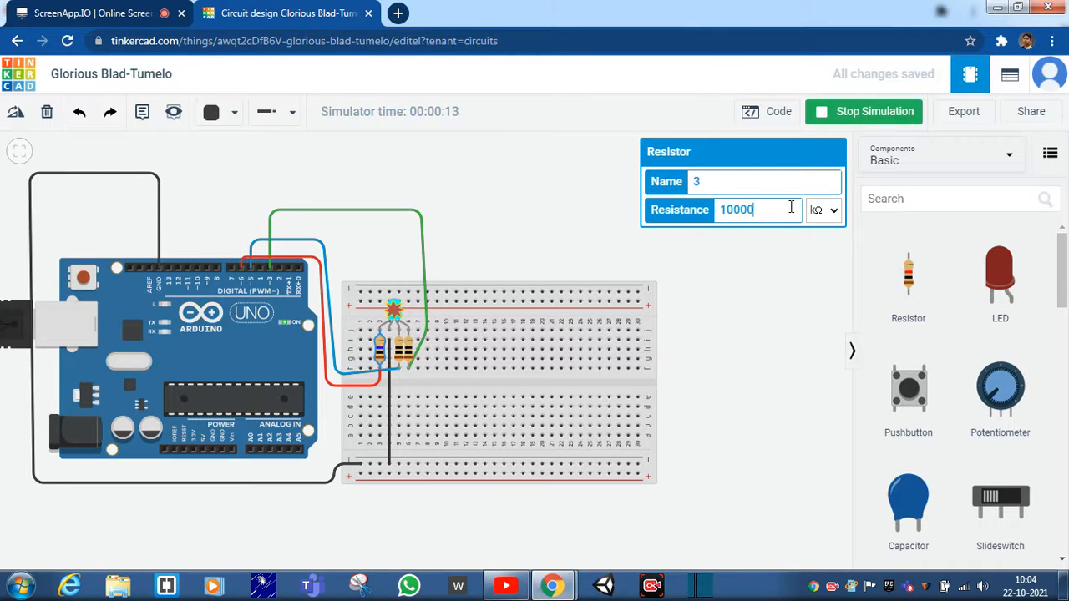
{"action": "type", "text": "00000"}
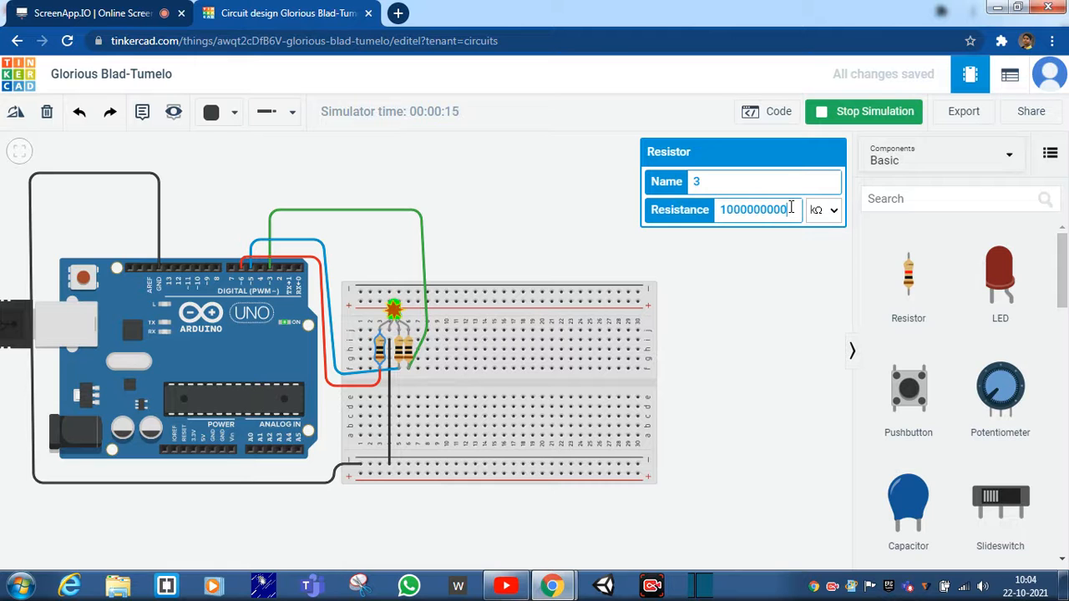
{"action": "left_click", "coordinate": [874, 111]}
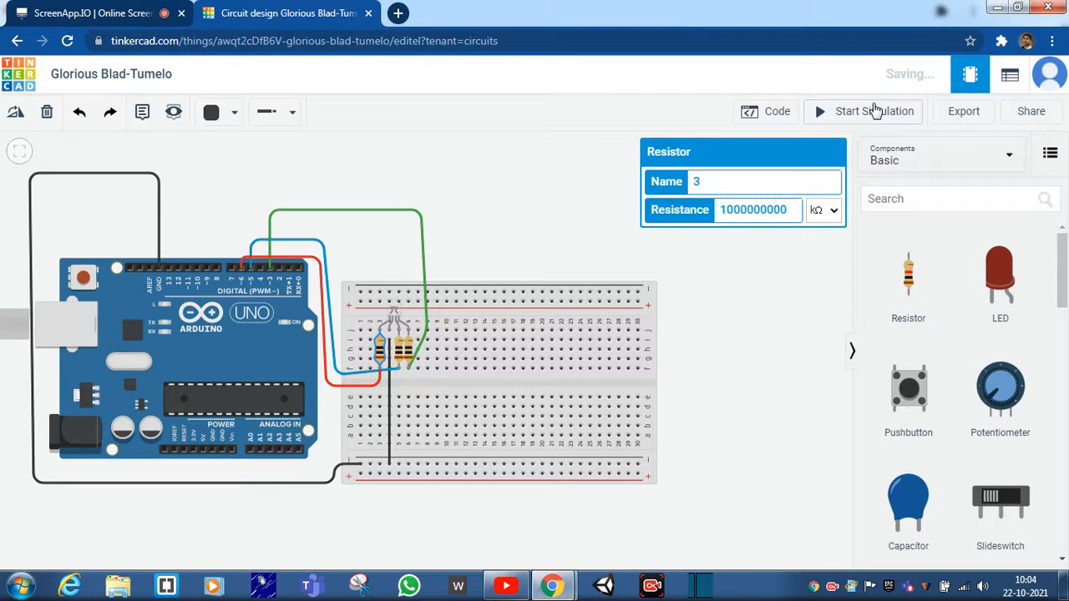
{"action": "left_click", "coordinate": [866, 116]}
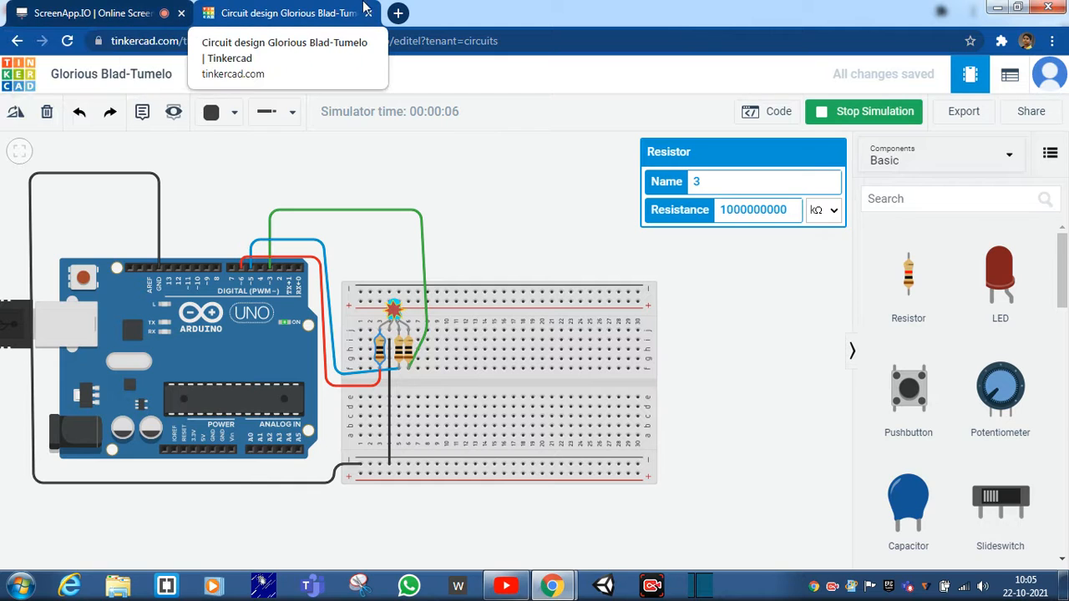
{"action": "left_click", "coordinate": [3, 5]}
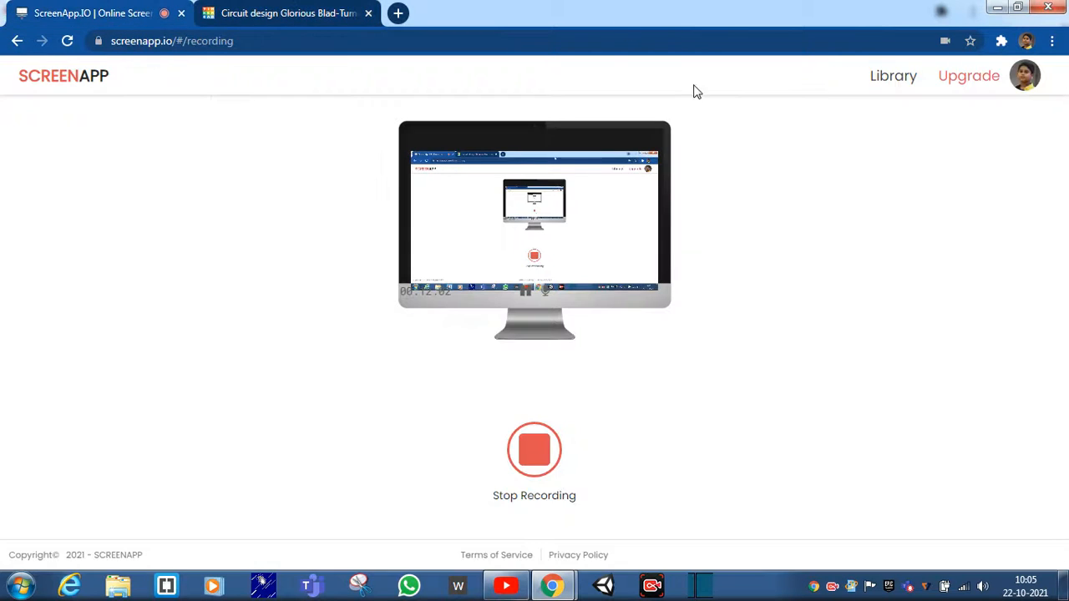